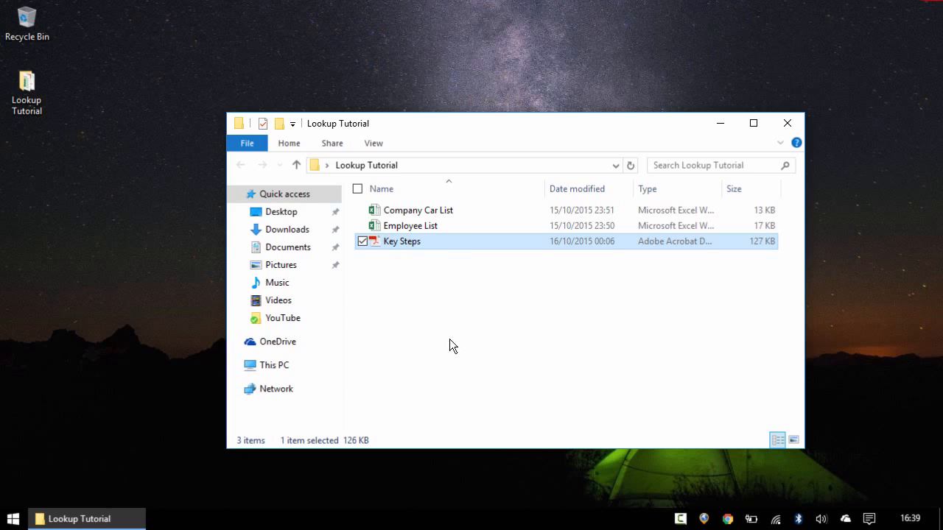
click(435, 231)
click(439, 213)
click(439, 223)
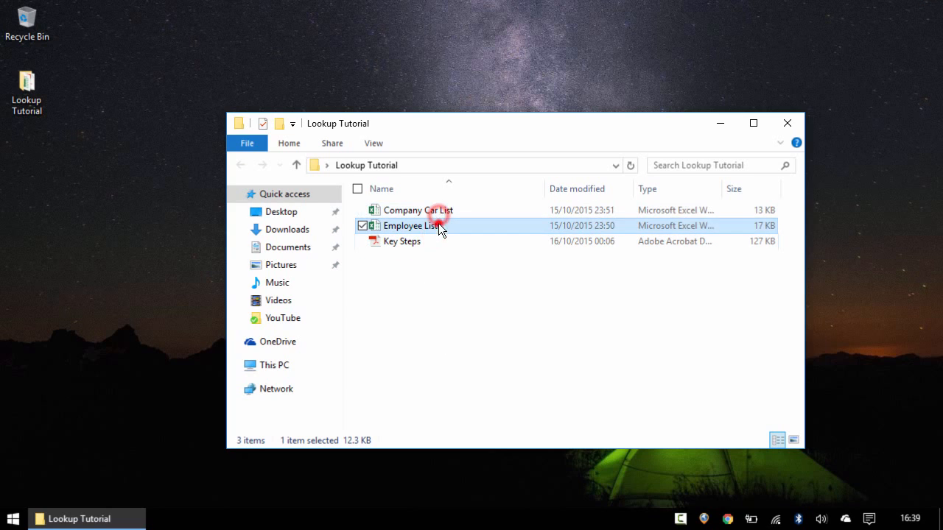
click(439, 242)
click(436, 224)
click(435, 210)
click(438, 242)
click(436, 276)
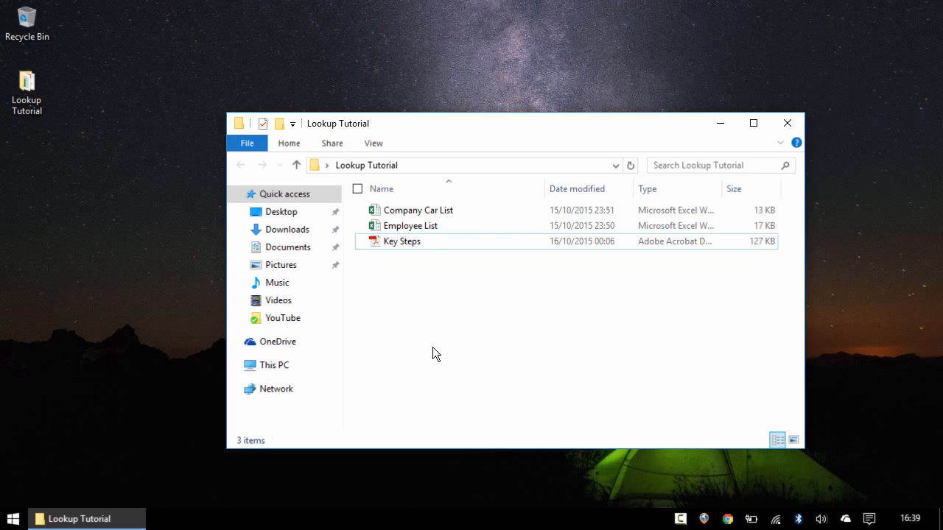
Step: Open the Employee List and Company Car List workbooks from the Lookup Tutorial folder
double_click(418, 227)
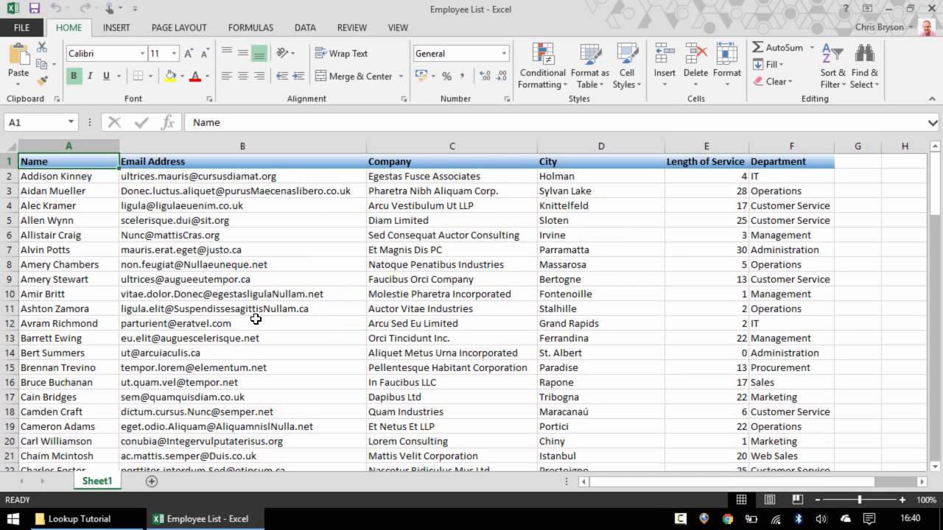
click(107, 519)
double_click(410, 210)
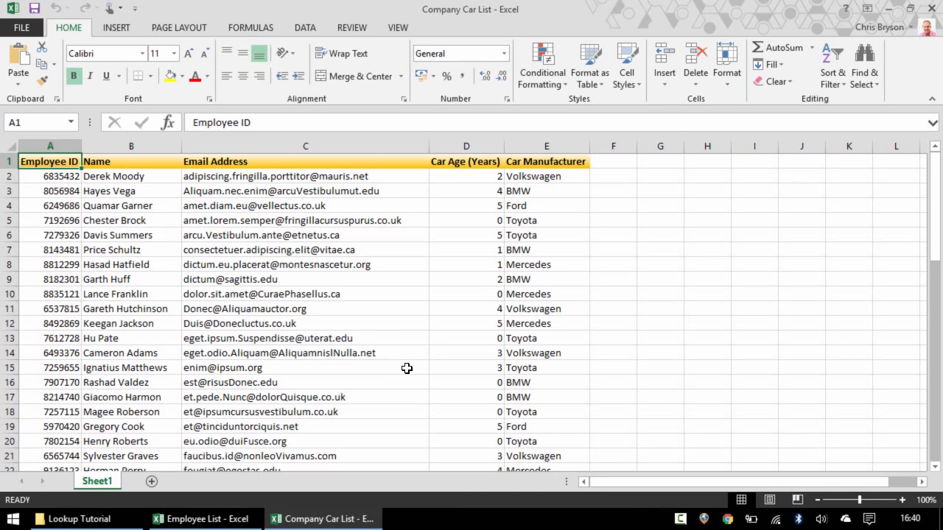
Step: Copy the full car table, A1:E59, from Company Car List into a new sheet in the Employee List workbook
drag(65, 161, 536, 431)
right_click(531, 384)
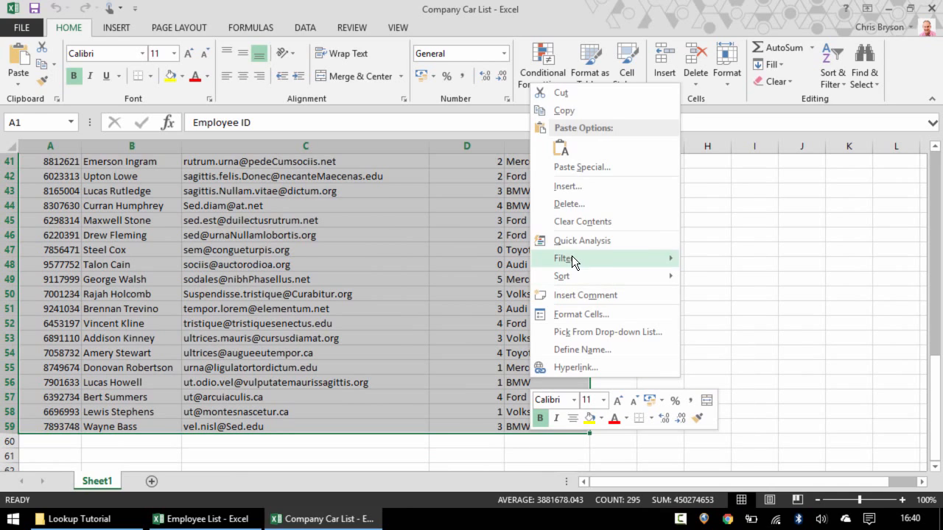
click(581, 110)
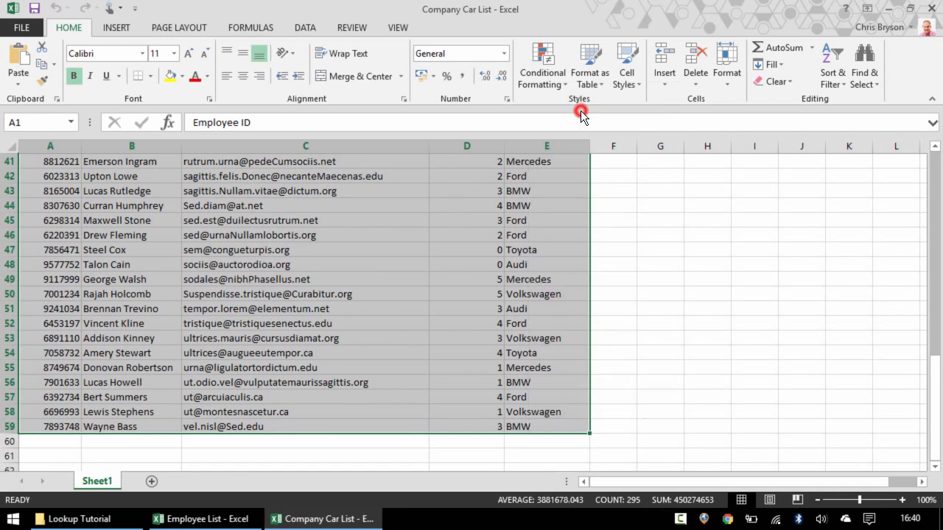
scroll(324, 379, up, 14)
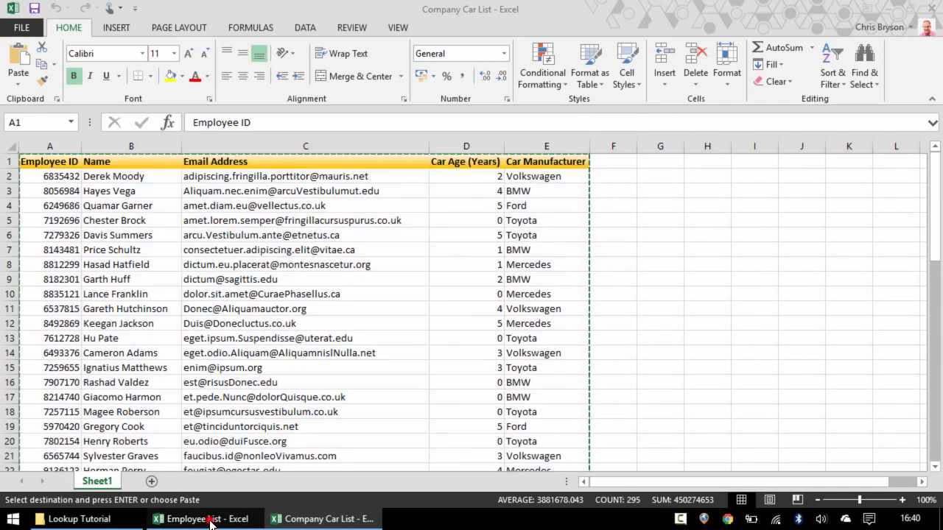
click(206, 519)
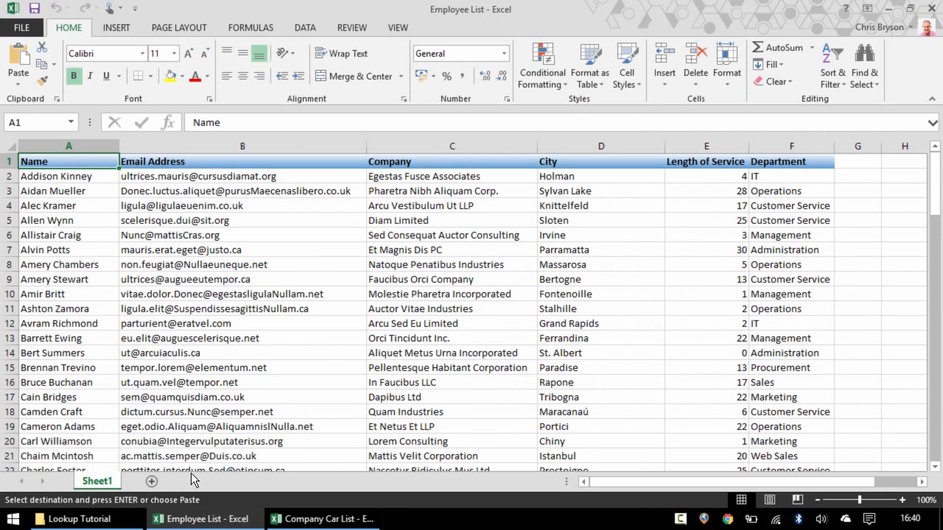
click(151, 482)
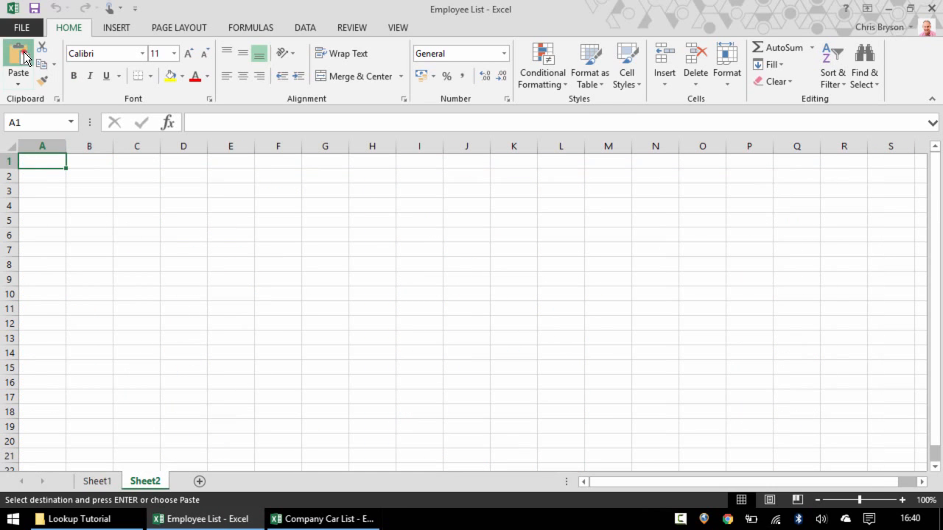
click(20, 55)
Step: Auto-fit all column widths on the new sheet to their contents
click(21, 143)
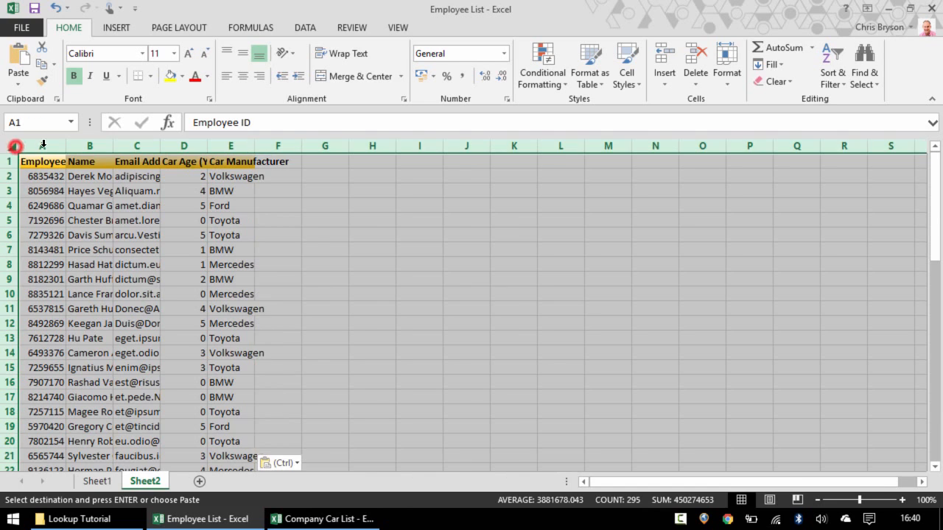
double_click(66, 146)
click(203, 310)
Step: Close the Company Car List workbook without keeping the copied data on the clipboard
click(294, 519)
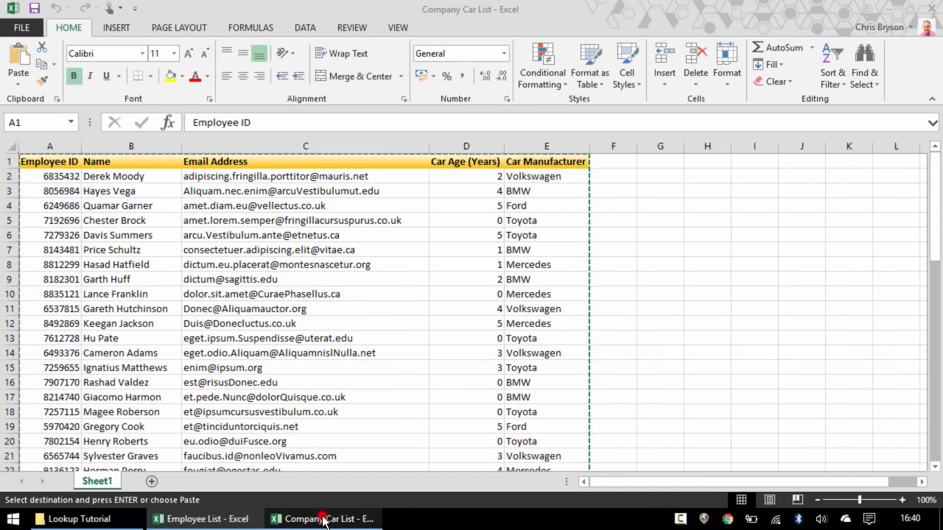
click(938, 10)
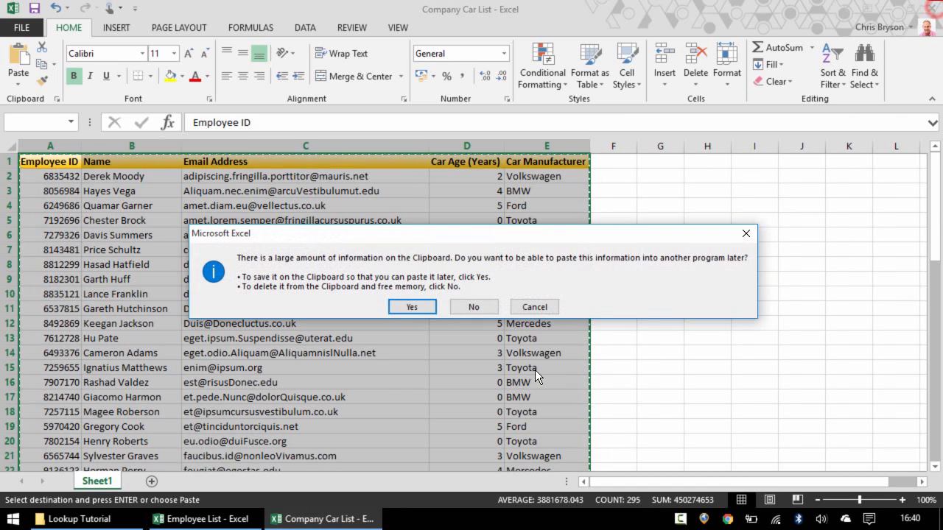
click(491, 305)
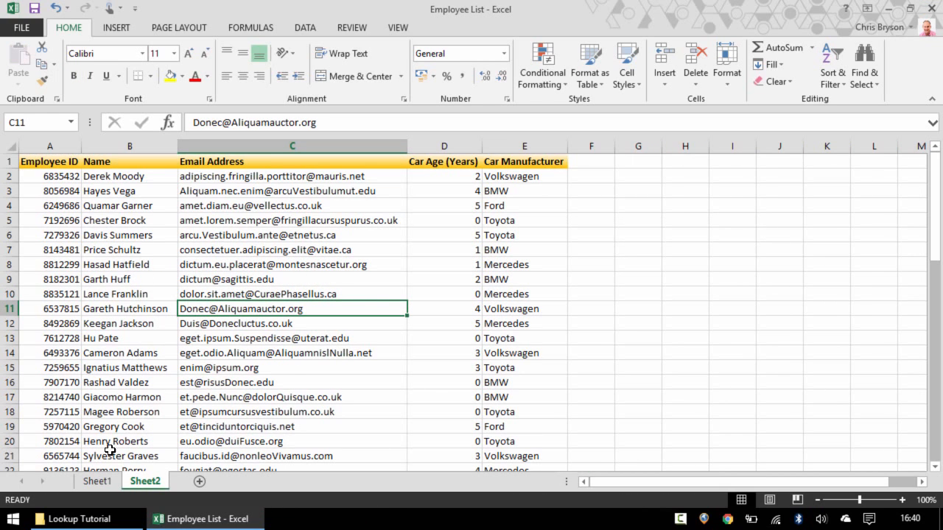
Step: Compare the columns on Sheet1 and Sheet2 to find a unique field shared by both lists, checking names, email addresses and employee IDs
click(97, 484)
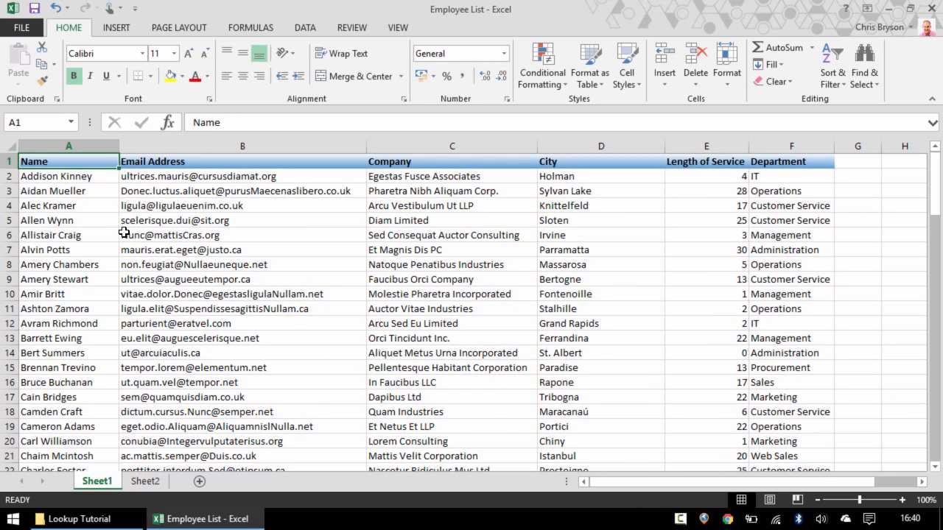
click(86, 182)
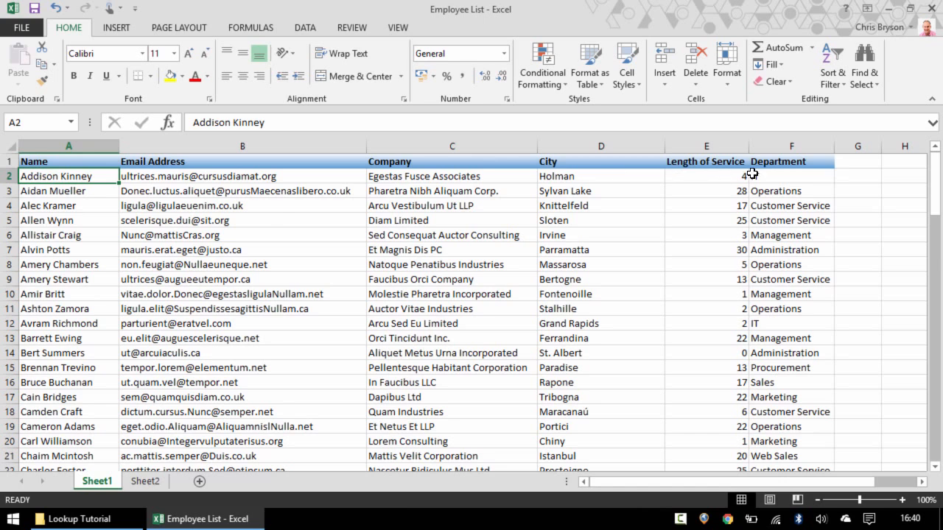
click(146, 481)
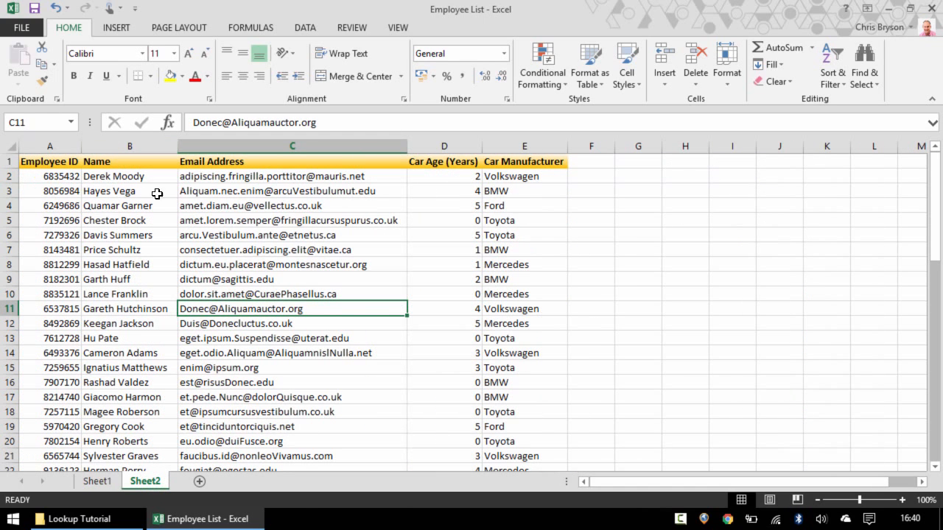
click(97, 483)
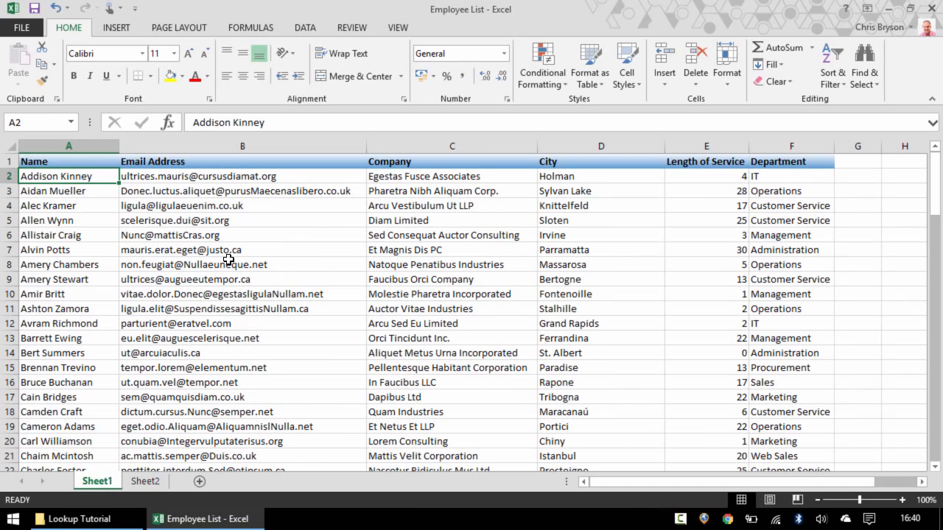
click(207, 177)
click(146, 481)
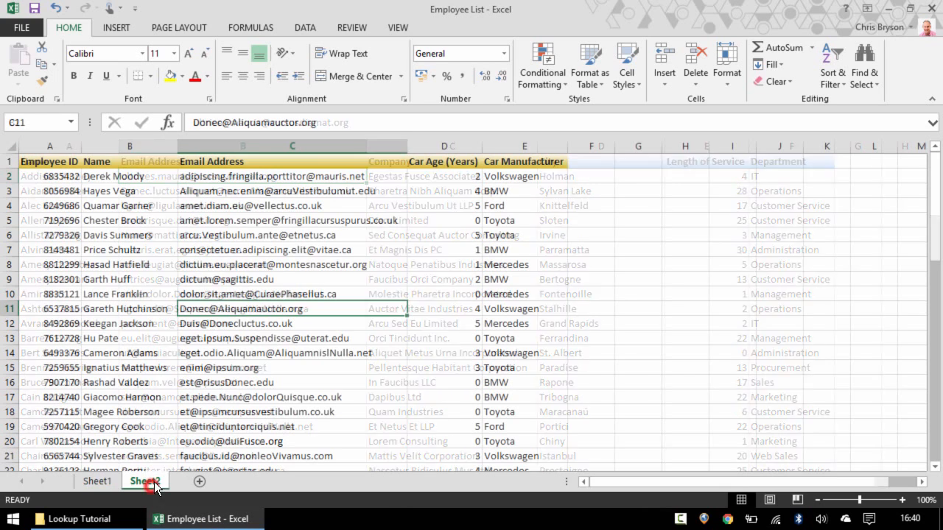
click(248, 177)
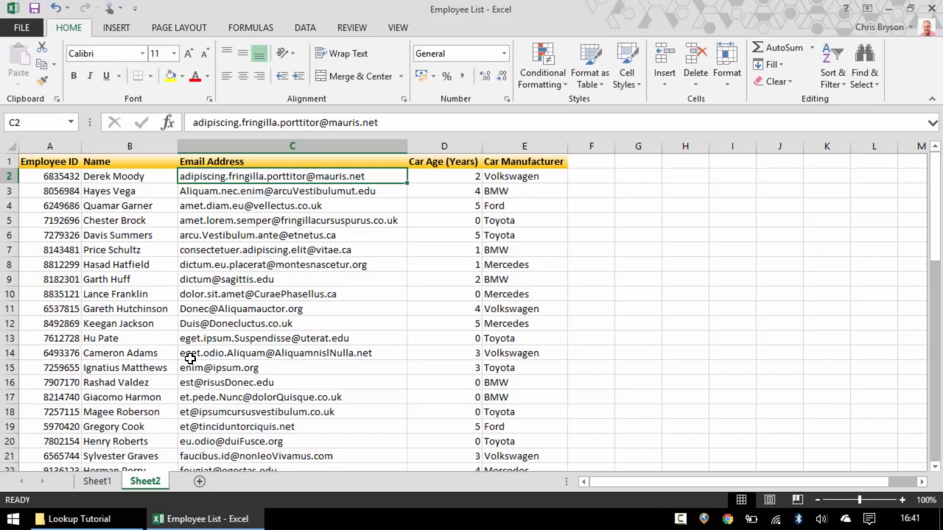
click(72, 177)
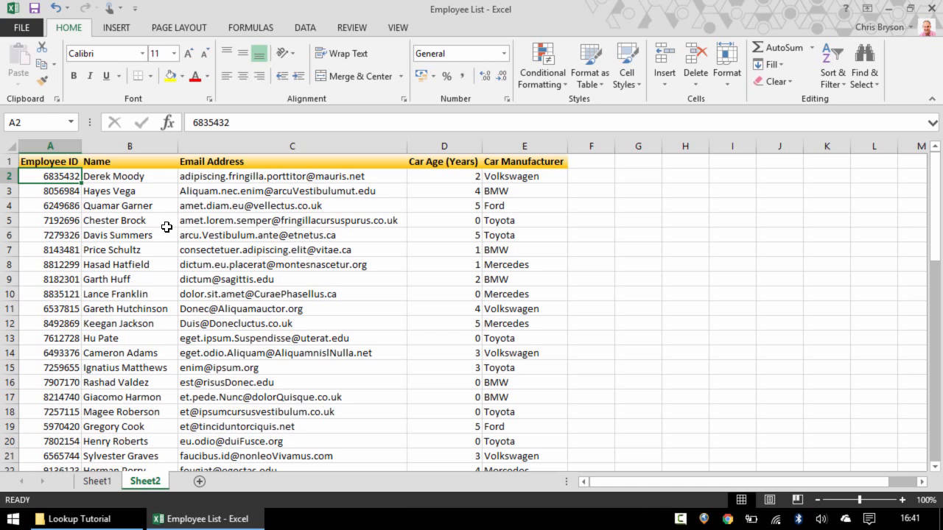
click(98, 482)
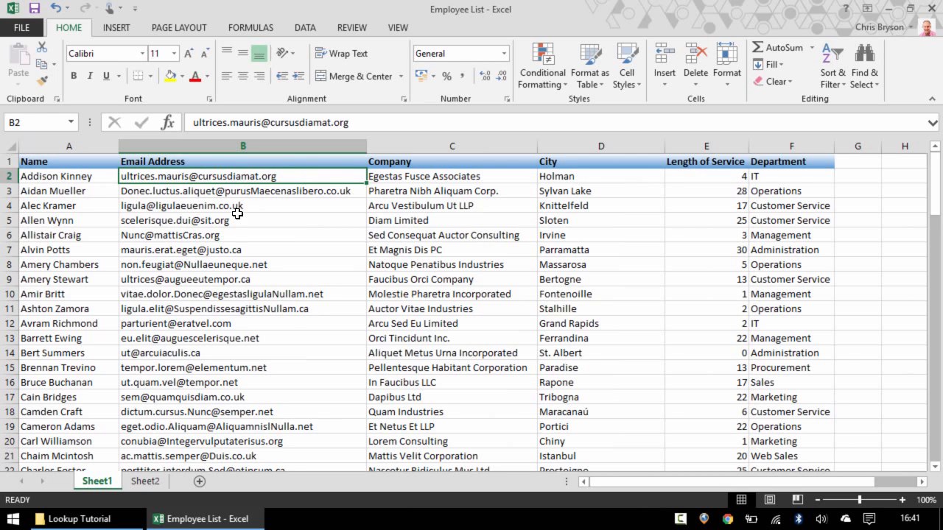
click(145, 482)
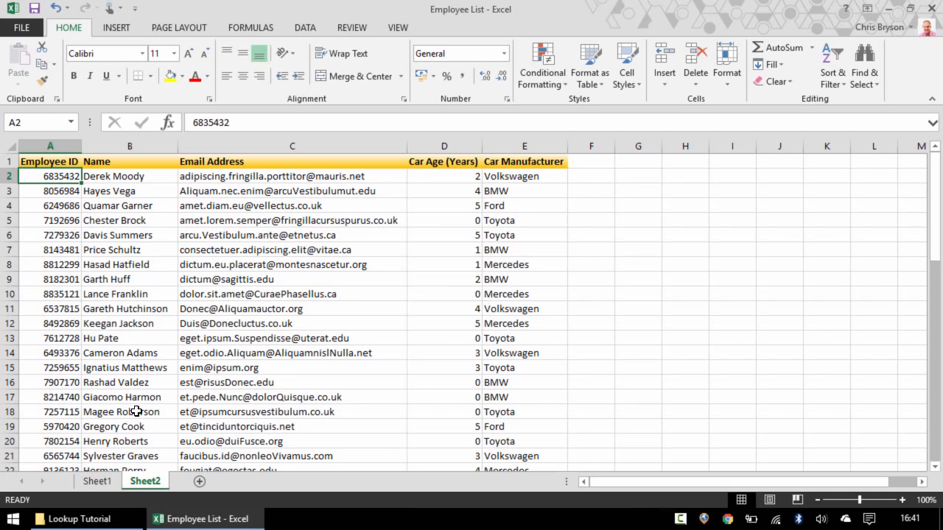
click(99, 482)
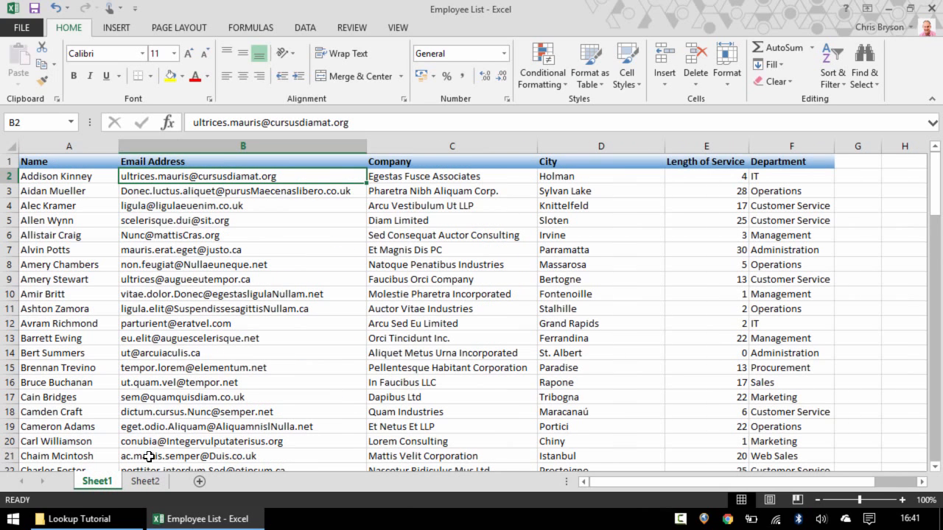
Step: Move the Email Address column on Sheet2 in front of Employee ID so it becomes column A
click(145, 481)
click(292, 146)
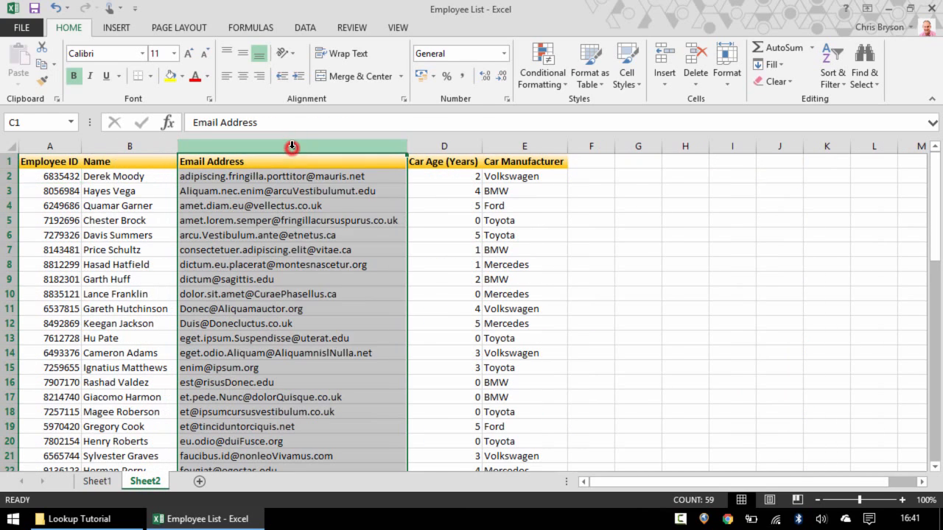
right_click(292, 147)
click(324, 158)
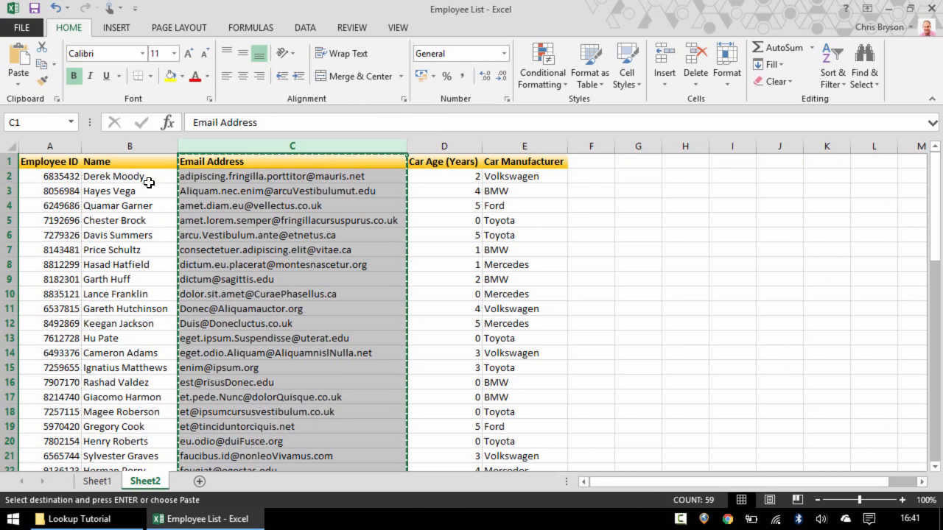
right_click(56, 146)
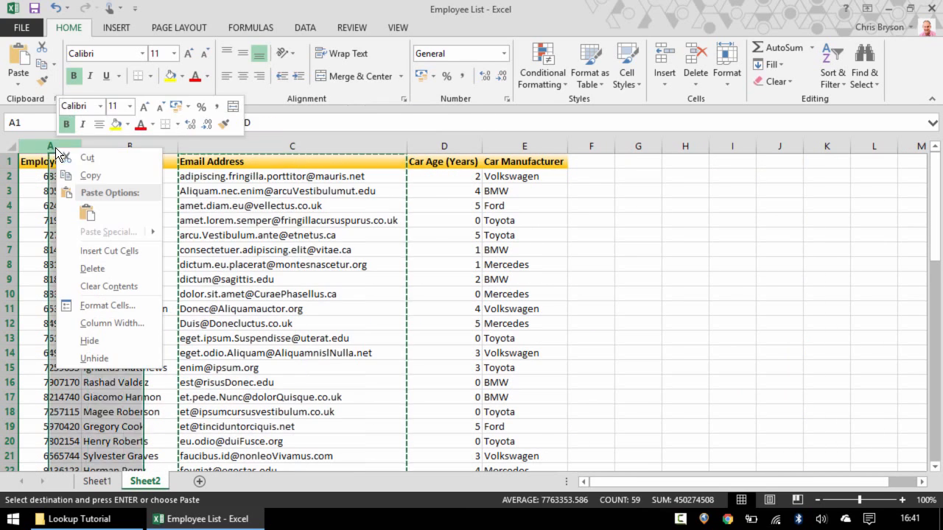
click(95, 251)
click(196, 230)
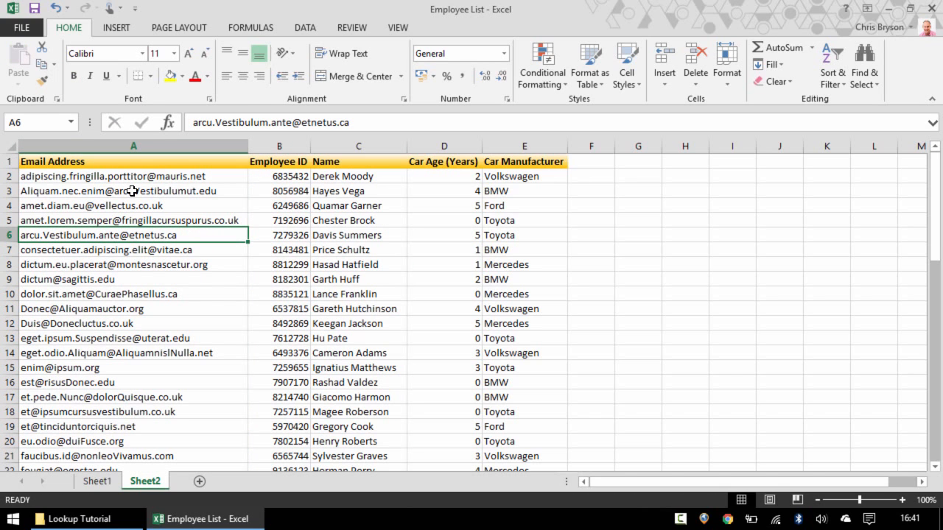
Step: Examine the car table on Sheet2 column by column, from Email Address to Car Manufacturer, and down to its last row
click(180, 146)
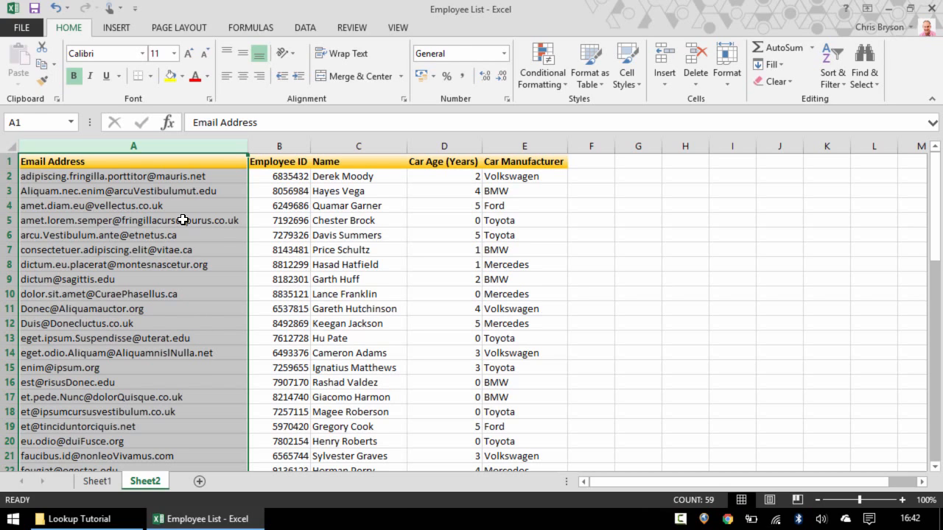
click(291, 146)
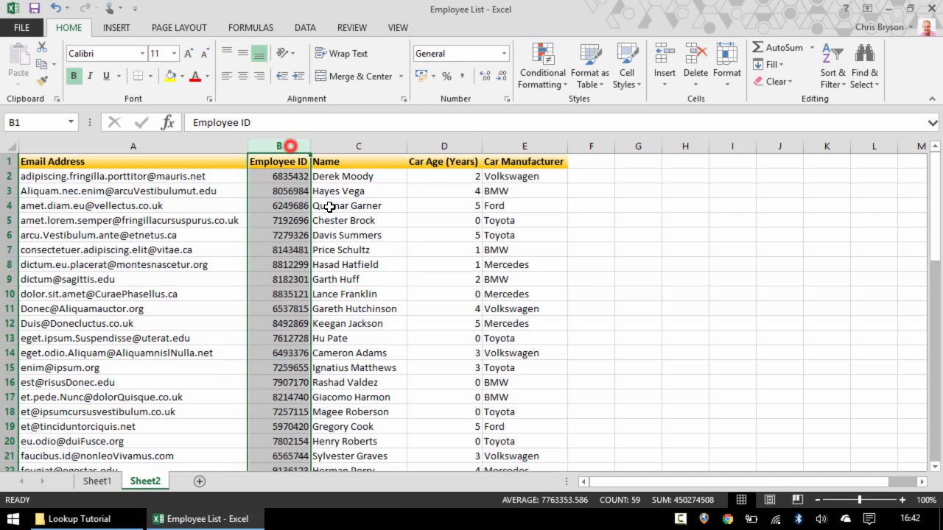
click(364, 146)
click(437, 146)
click(530, 148)
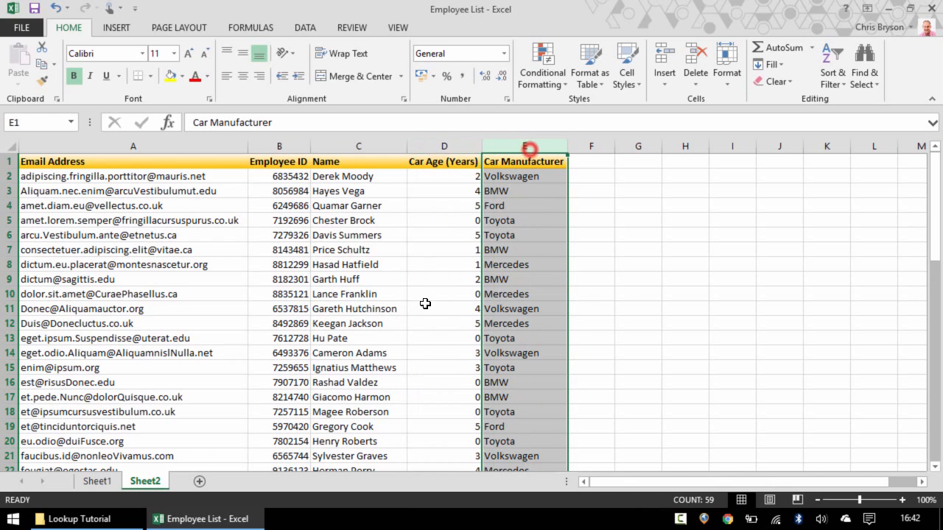
click(332, 268)
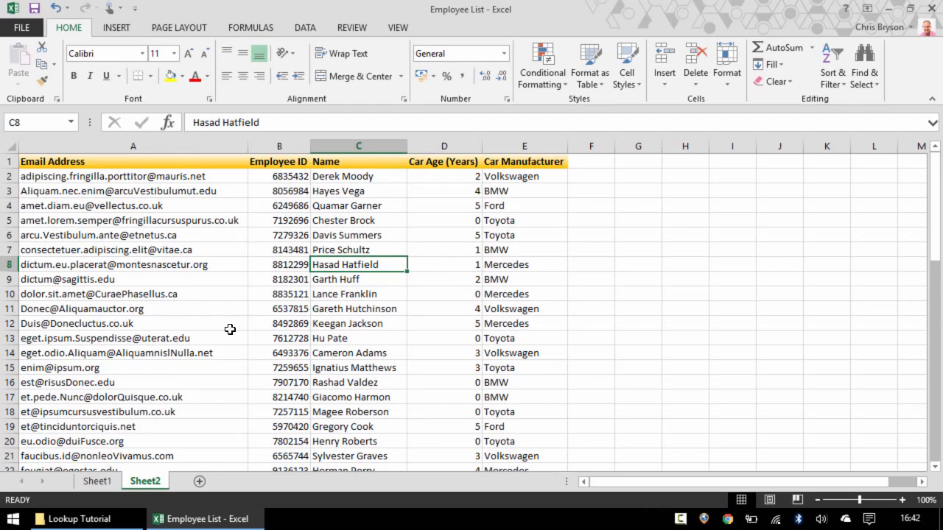
scroll(314, 280, down, 10)
scroll(313, 317, down, 6)
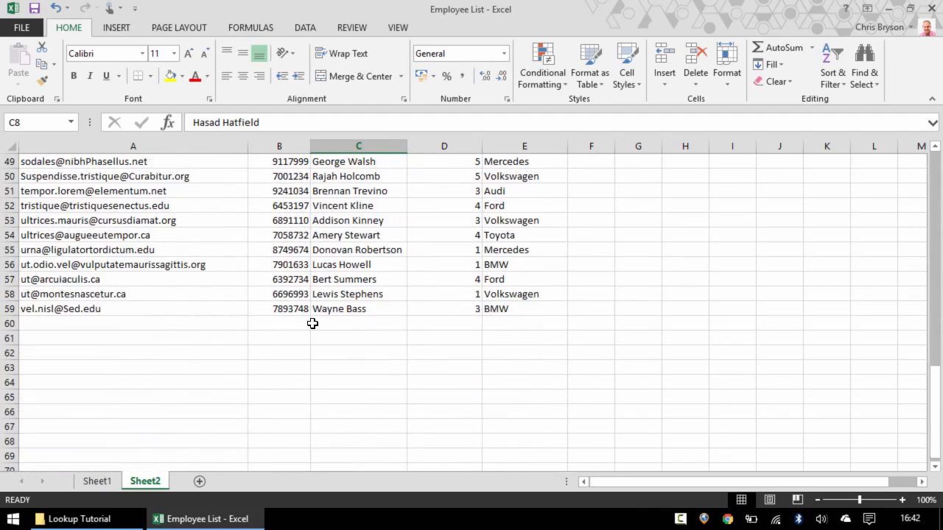
scroll(312, 328, up, 16)
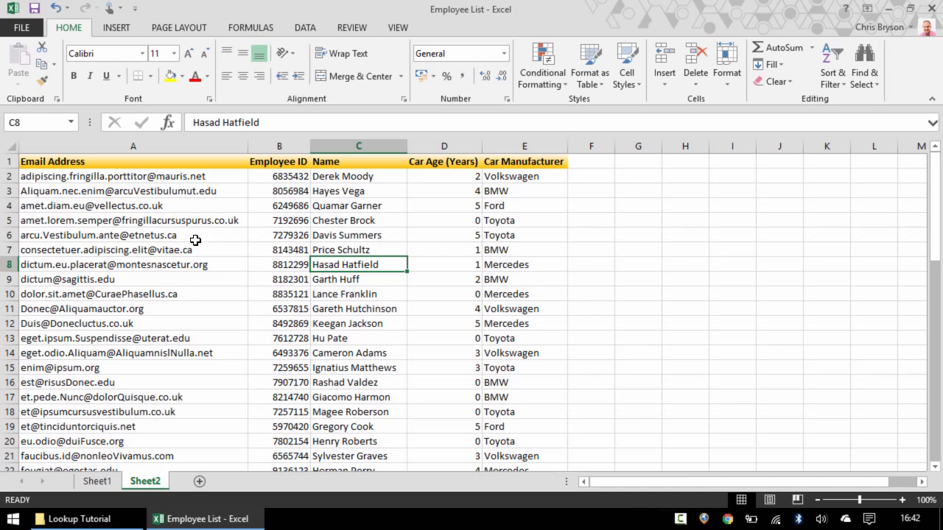
click(223, 261)
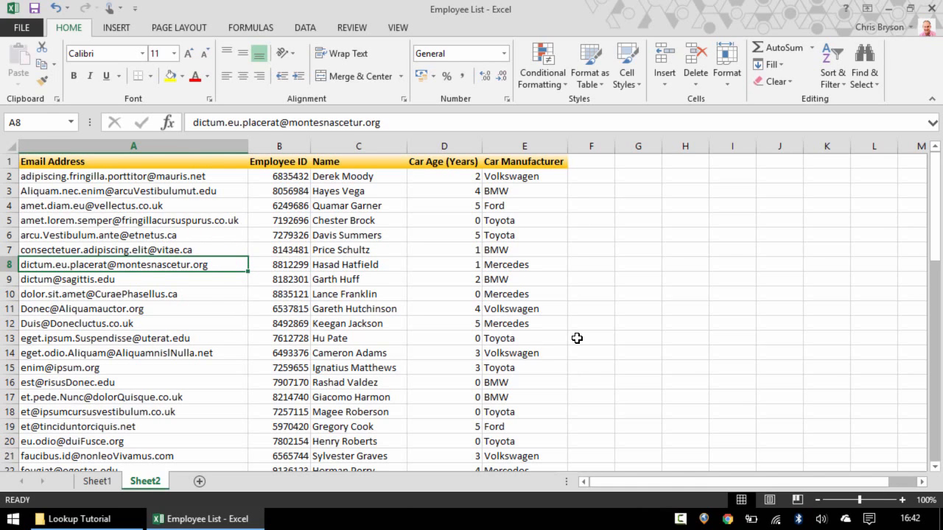
key(ctrl+a)
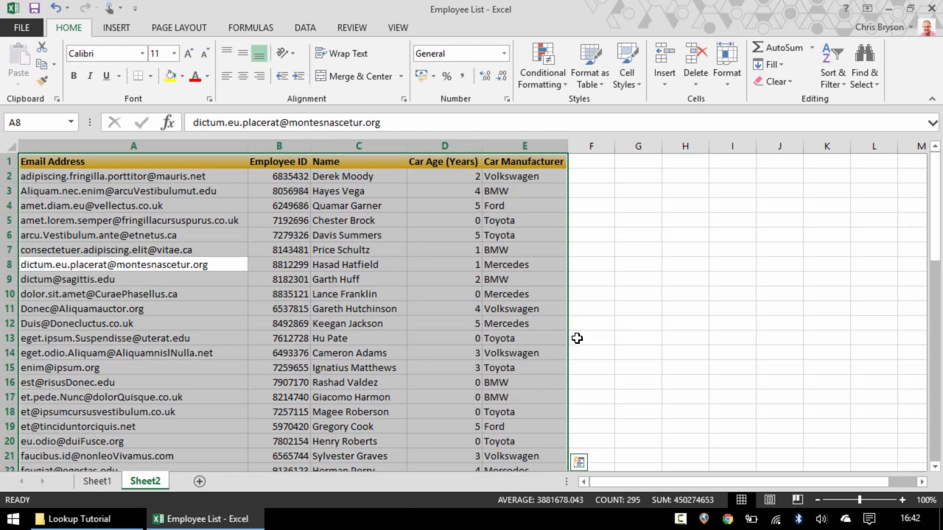
click(219, 263)
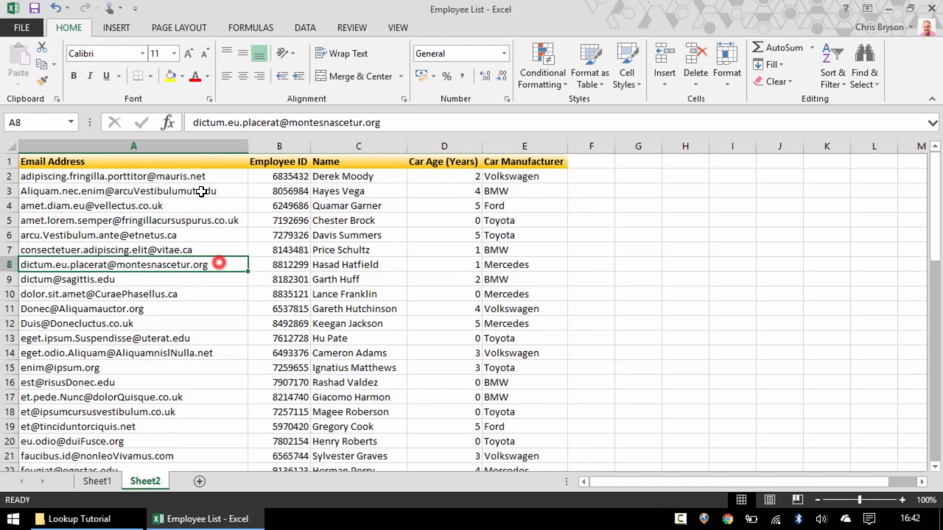
Step: Name the whole car table on Sheet2, from the Email Address header to the last Car Manufacturer row, CompanyCars
drag(190, 162, 526, 446)
scroll(523, 435, up, 13)
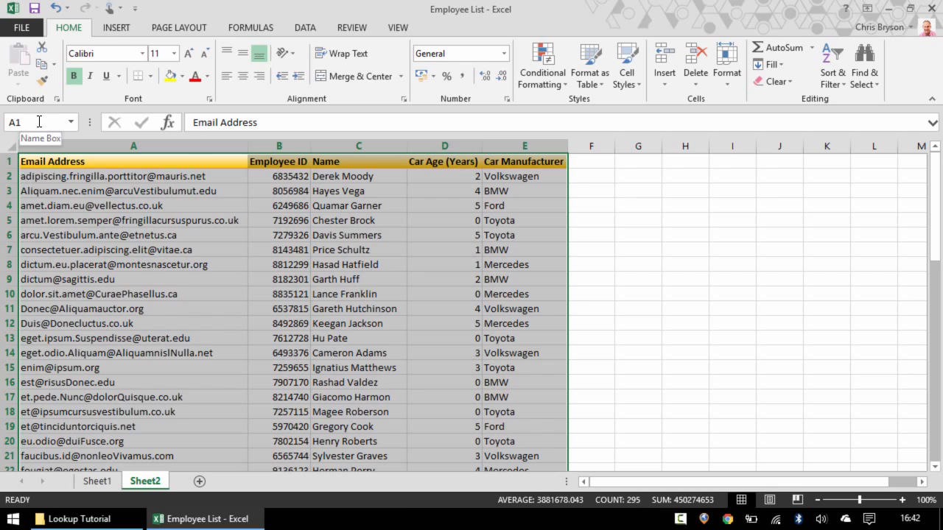
click(39, 122)
text(Comoany)
key(BackSpace)
key(BackSpace)
key(BackSpace)
key(BackSpace)
text(panyCars)
key(Return)
Step: Examine the car table's columns on Sheet2, checking that Email Address is the first column
click(287, 264)
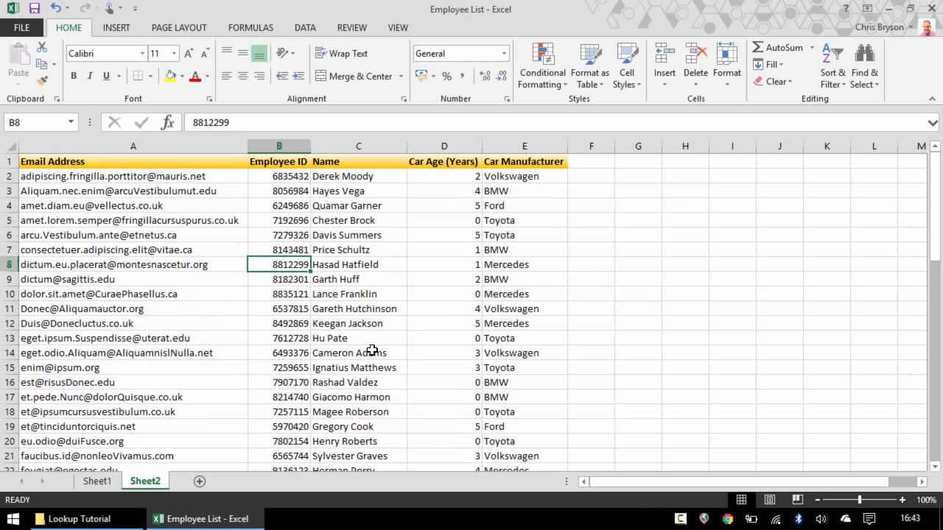
click(536, 305)
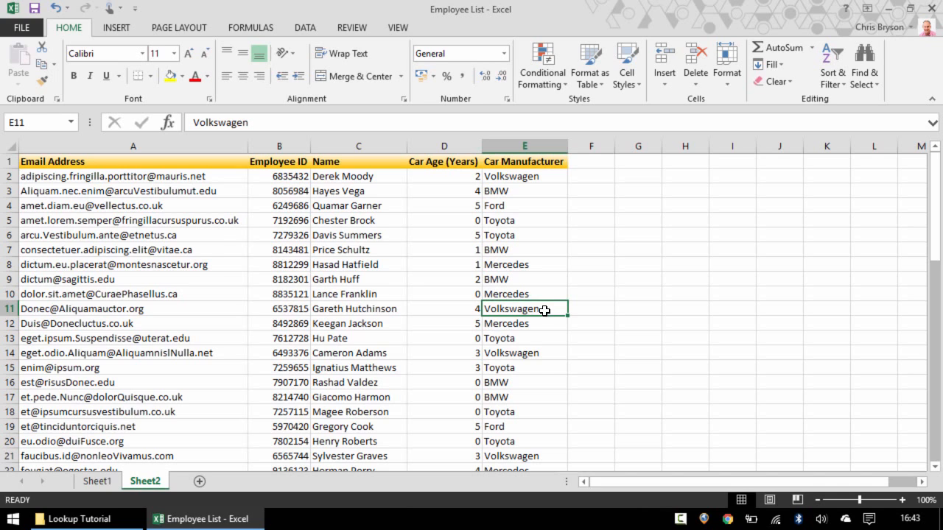
click(131, 147)
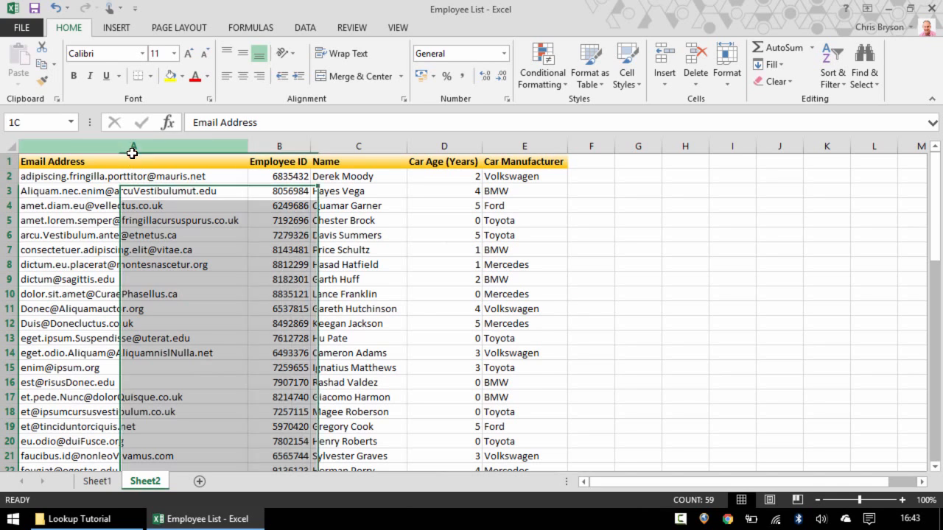
scroll(543, 423, down, 4)
scroll(558, 383, up, 4)
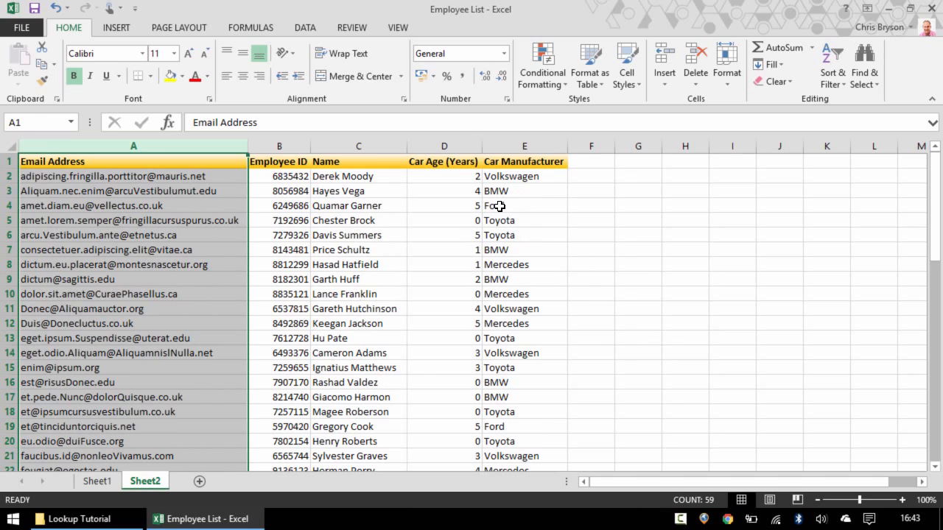
click(398, 206)
click(665, 252)
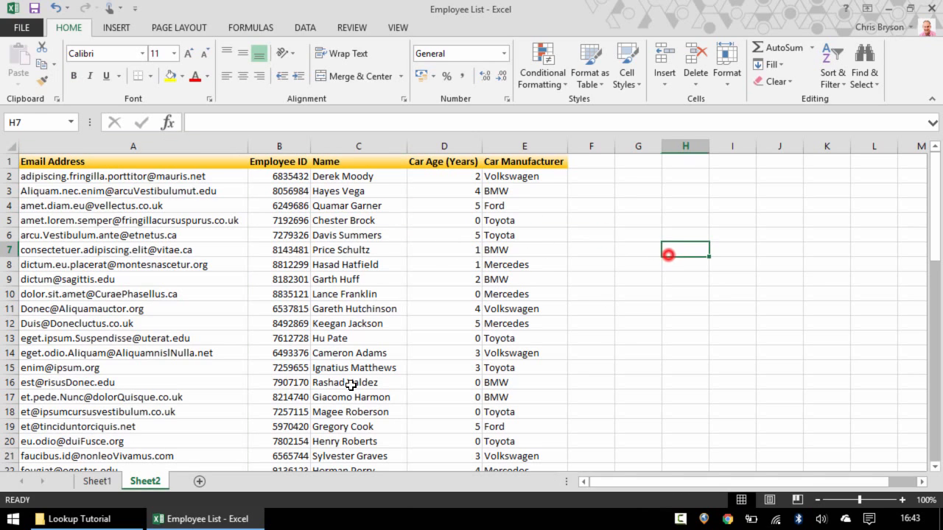
Step: Recall the CompanyCars named range on Sheet2 to check which cells it covers
click(71, 121)
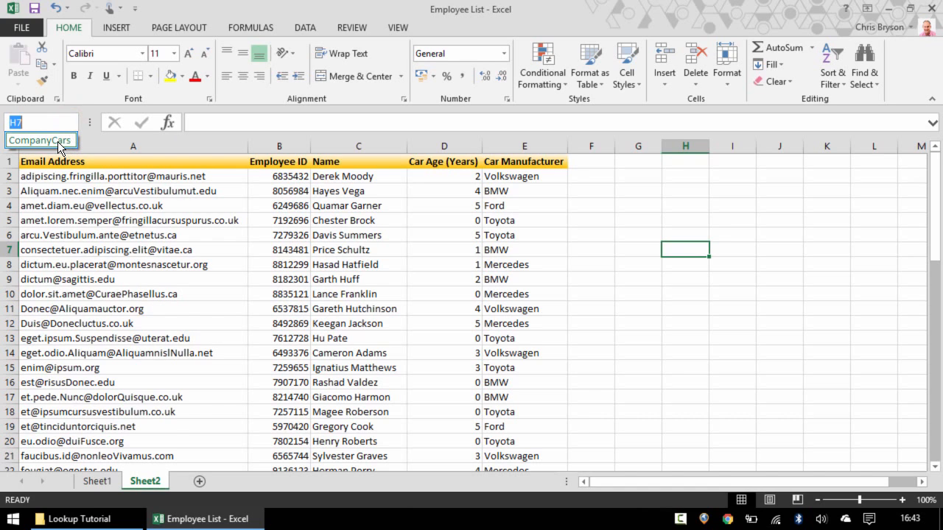
click(51, 137)
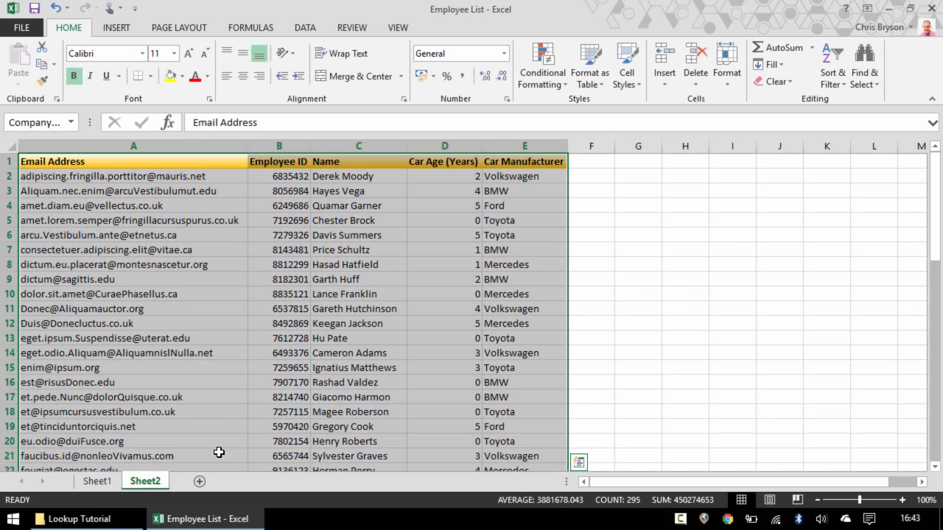
click(542, 325)
Step: Paste the CompanyCars name as a formula into cell H8 of Sheet2 and discard the entry
click(684, 266)
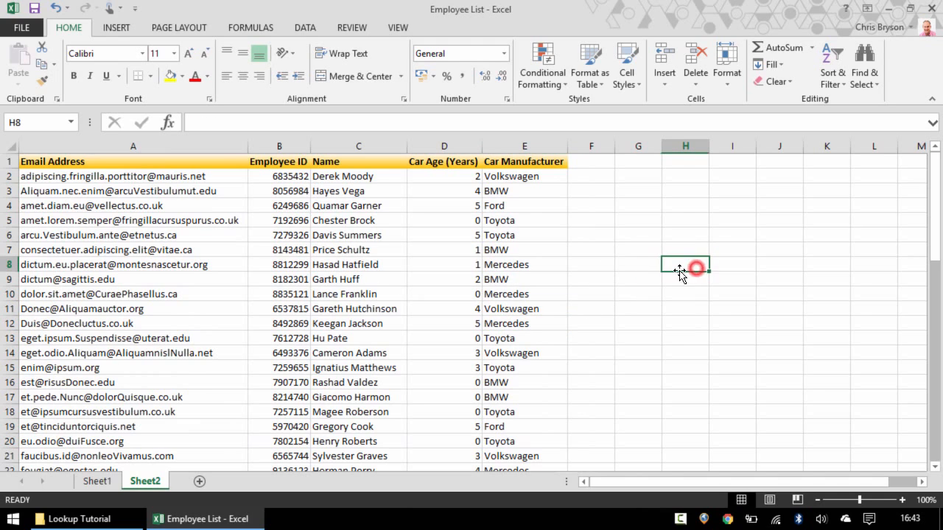
key(F3)
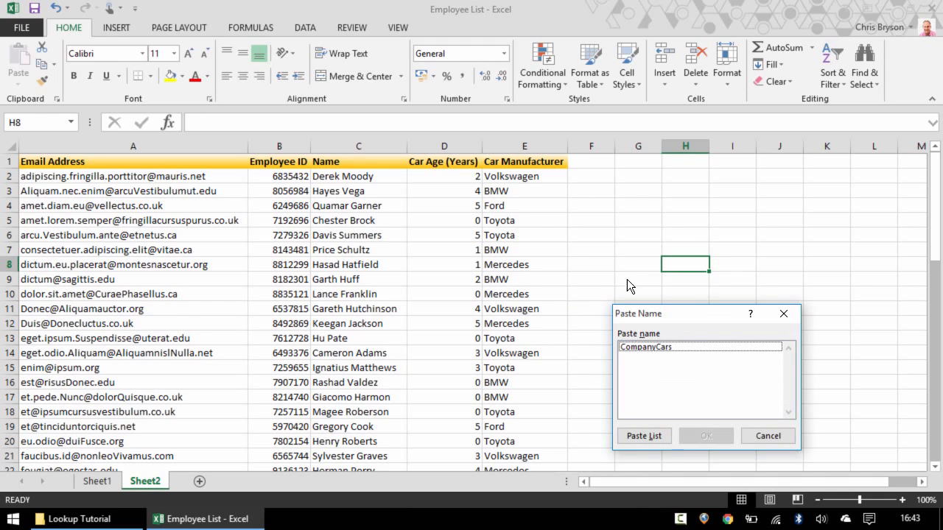
click(686, 347)
click(705, 436)
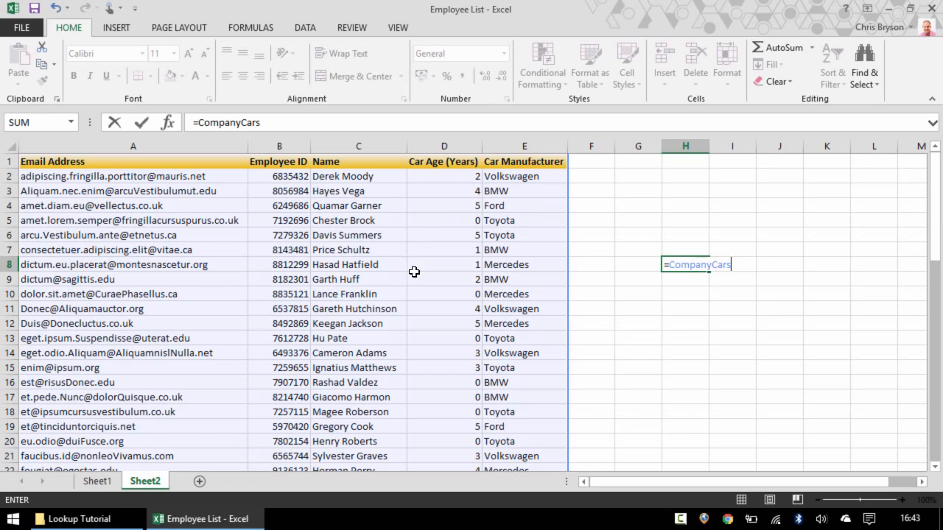
key(BackSpace)
key(BackSpace)
key(BackSpace)
key(BackSpace)
key(BackSpace)
key(BackSpace)
key(BackSpace)
key(BackSpace)
key(BackSpace)
key(BackSpace)
key(BackSpace)
key(BackSpace)
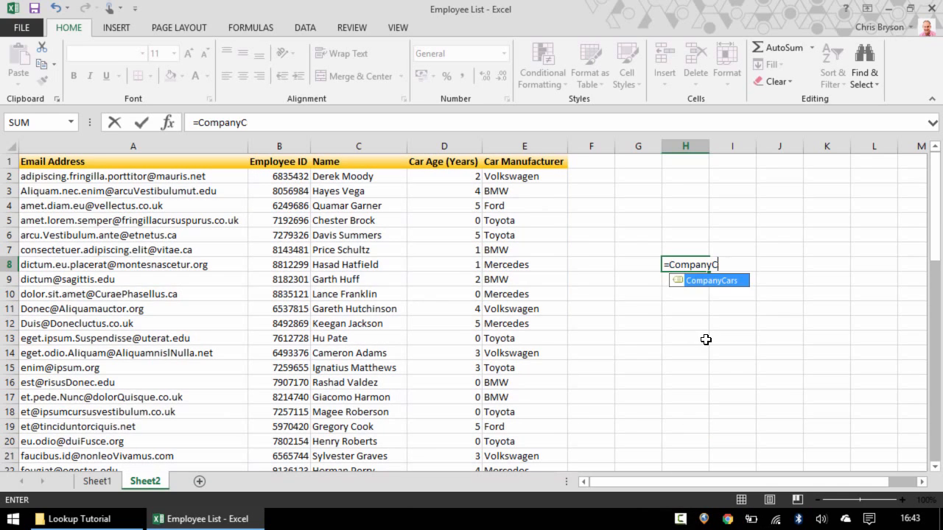
click(600, 206)
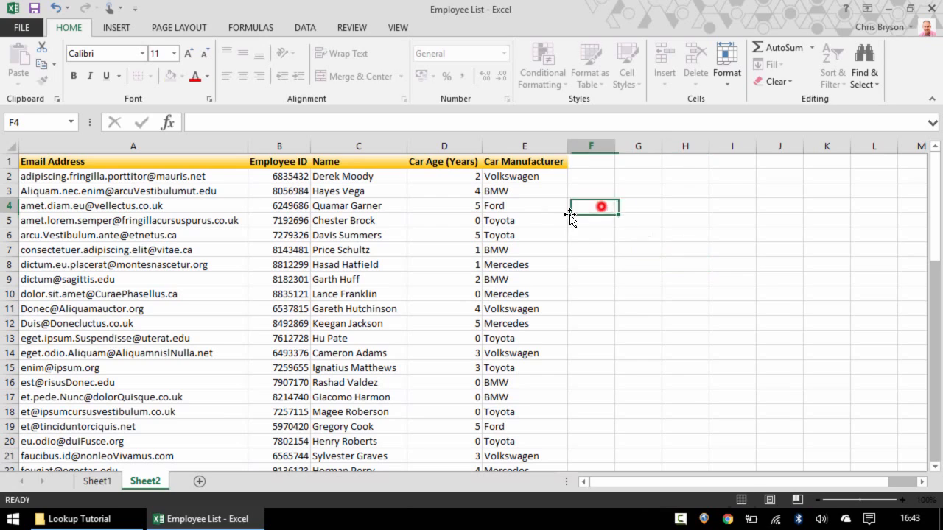
Step: Select the entire car table again by its CompanyCars name
click(98, 163)
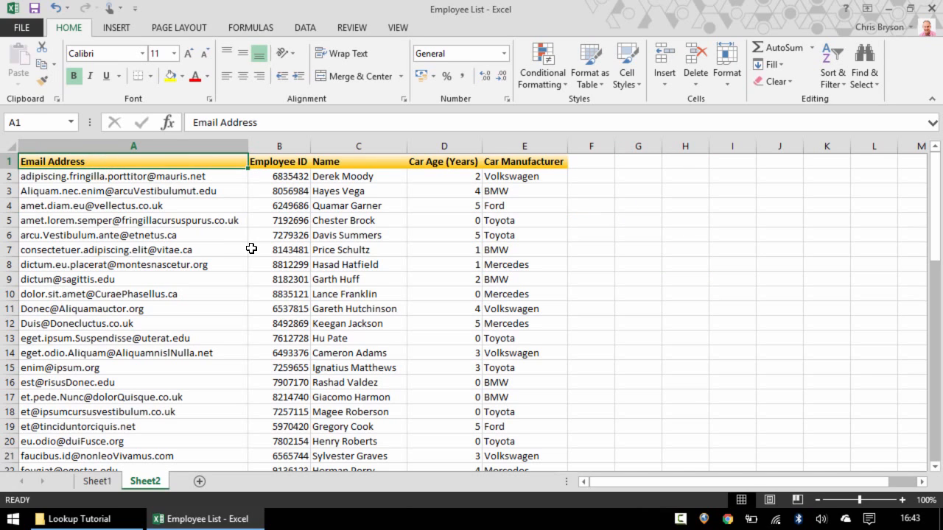
click(71, 122)
click(54, 141)
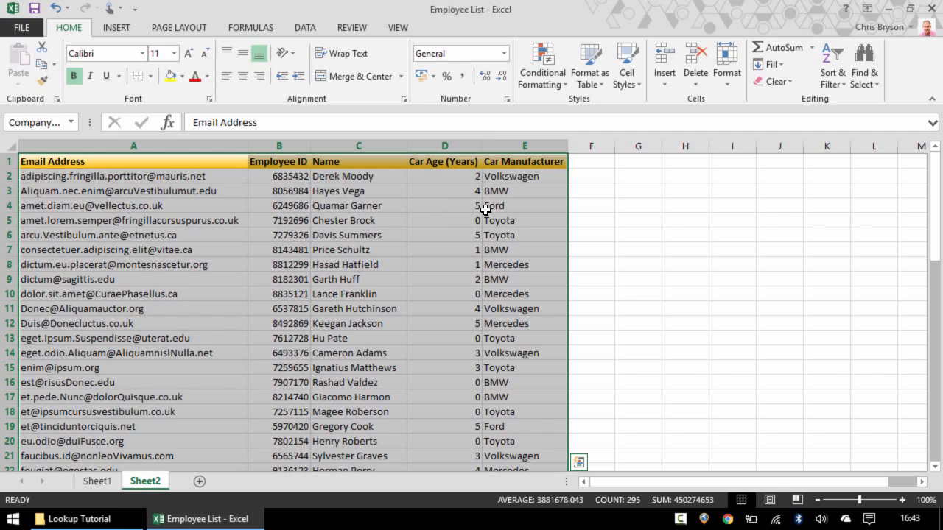
Step: Add the headers Car Manufacturer in G1 and Car Age in H1 on Sheet1 and fit both columns to their text
click(106, 483)
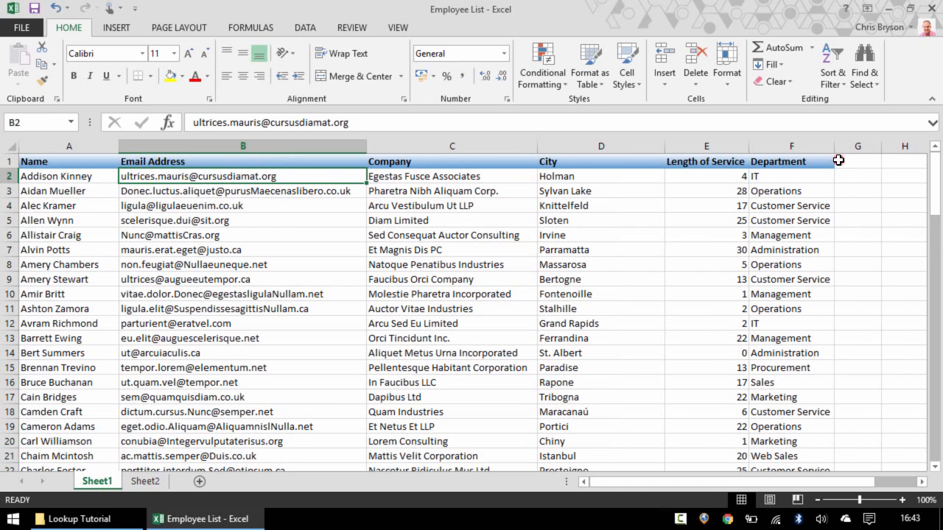
click(838, 161)
text(Ca)
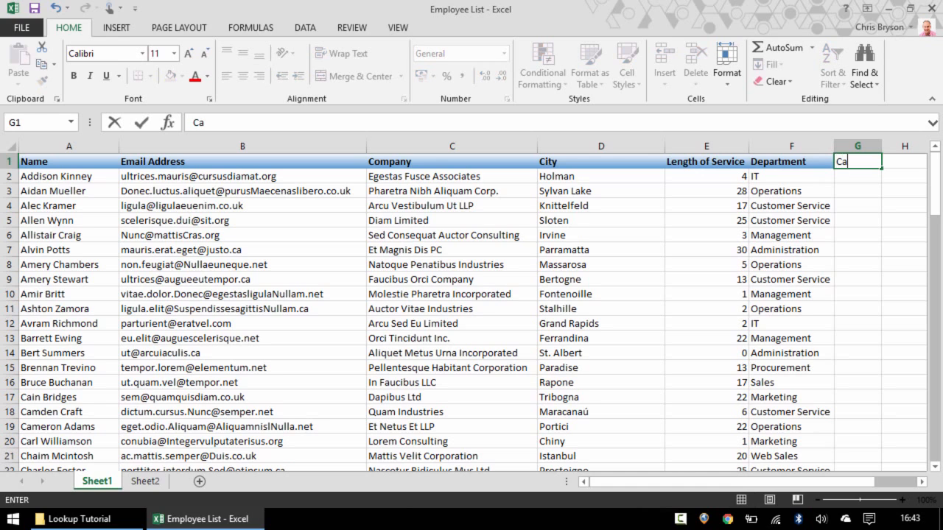
text(r Manufacturer)
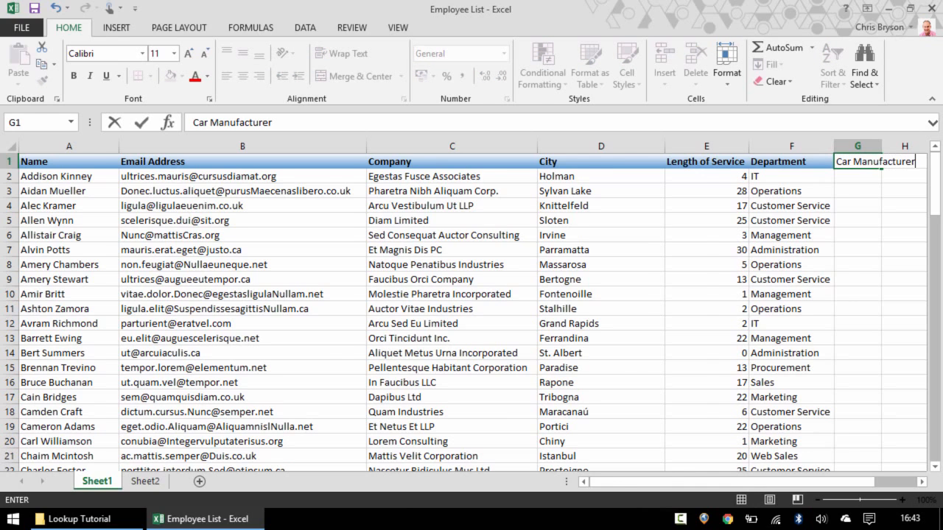
key(Tab)
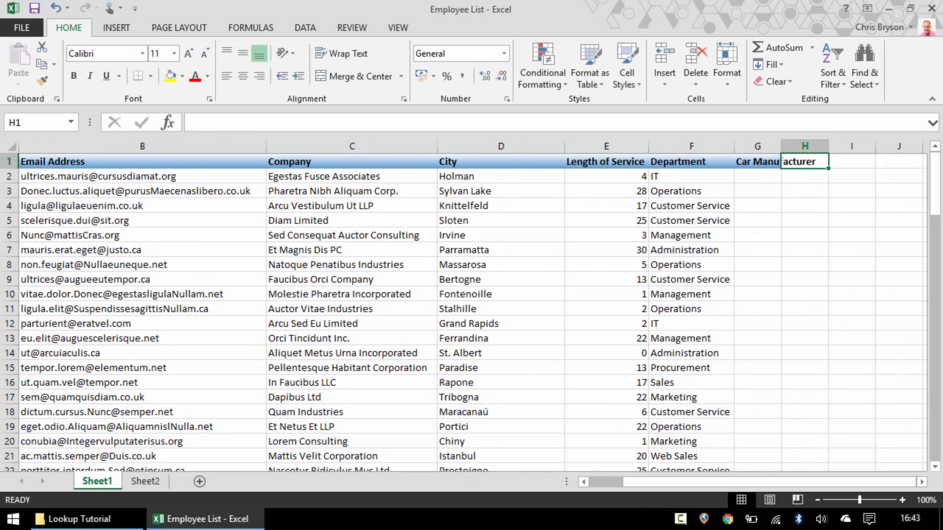
text(Car Age)
key(Return)
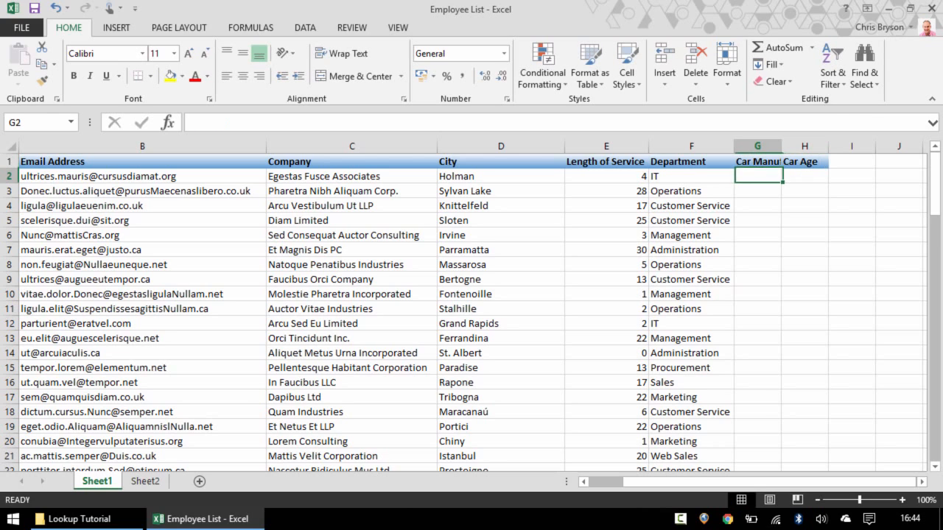
double_click(781, 146)
double_click(865, 146)
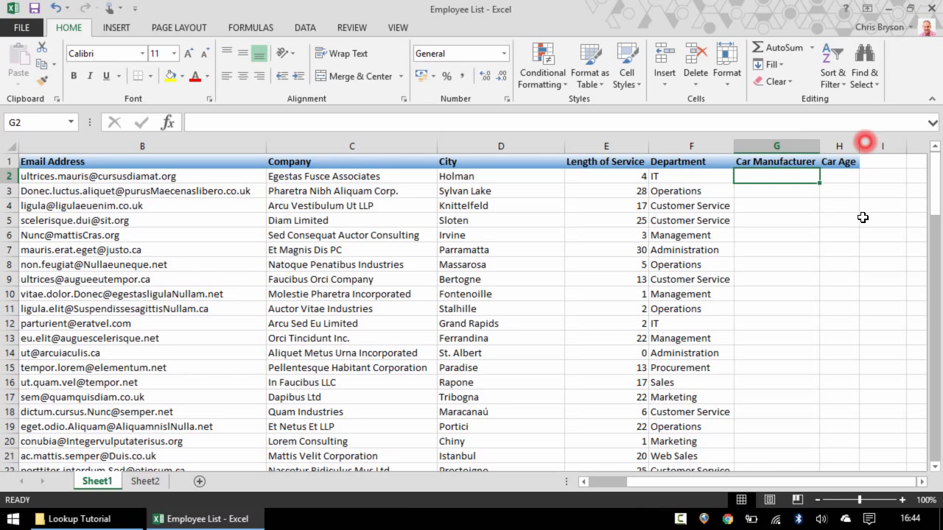
Step: Compare the email addresses on Sheet1 with the Sheet2 car table, tracing its columns across to Car Age and Car Manufacturer
click(711, 211)
scroll(243, 251, left, 1)
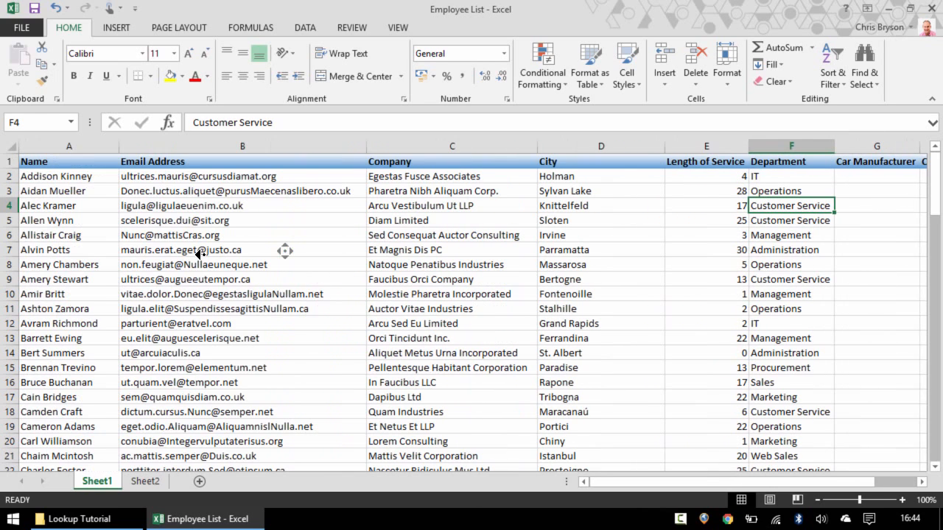
scroll(273, 200, right, 1)
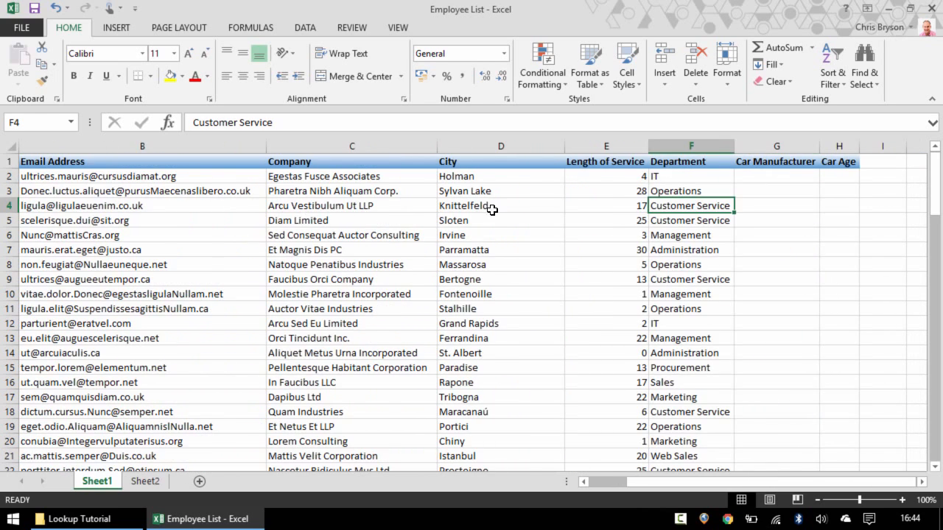
click(158, 175)
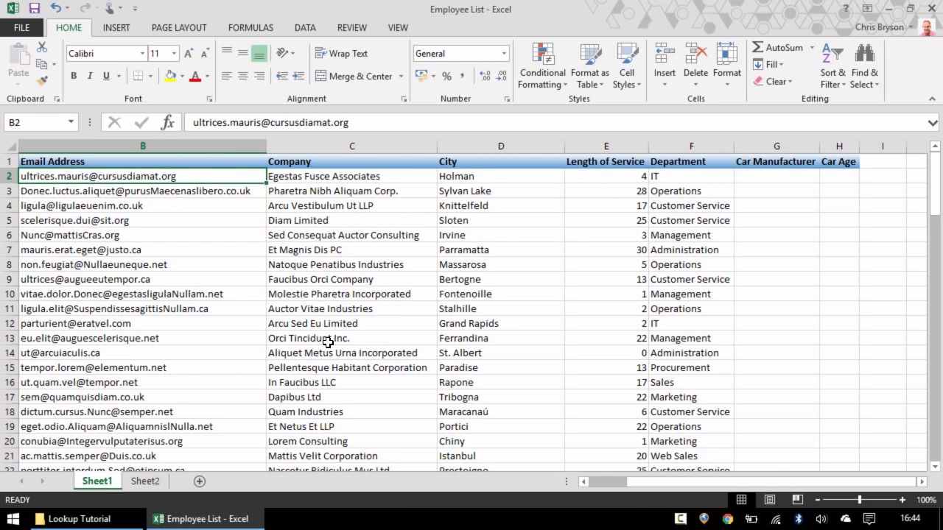
click(155, 480)
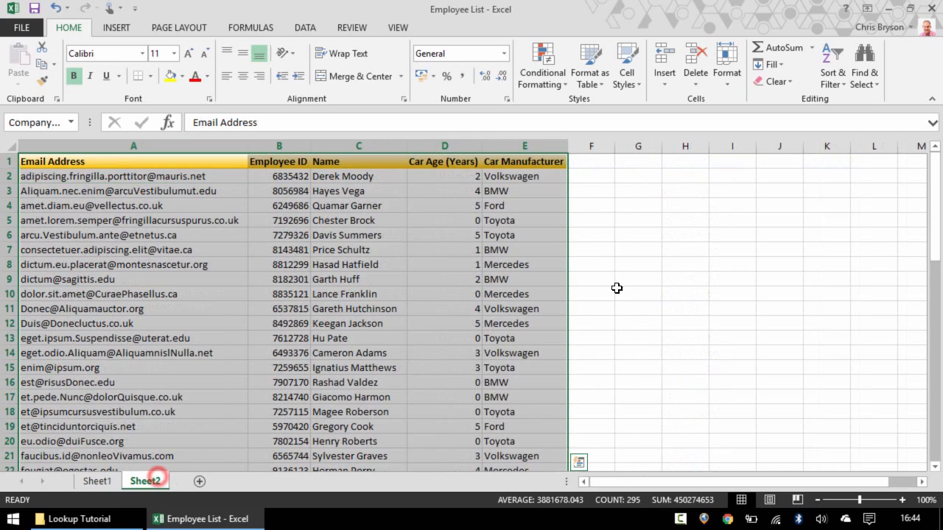
click(530, 197)
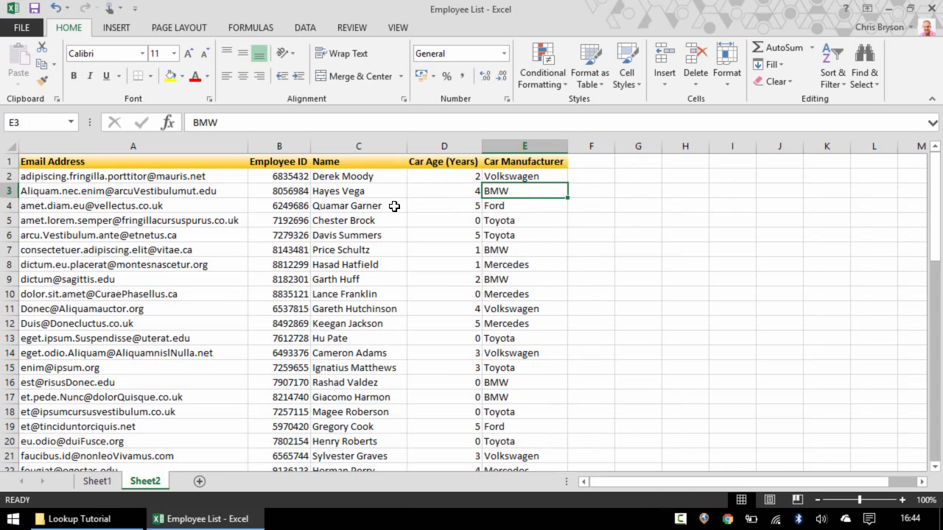
click(438, 187)
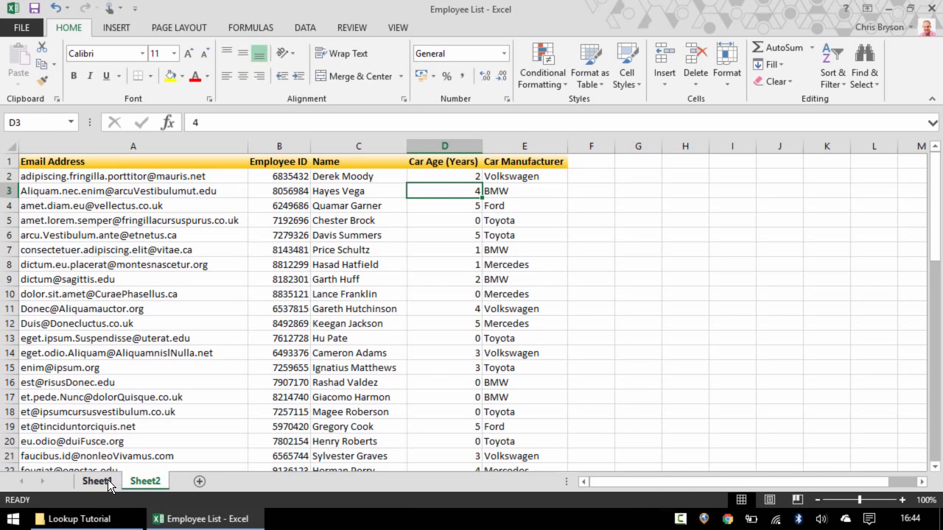
click(111, 205)
click(264, 177)
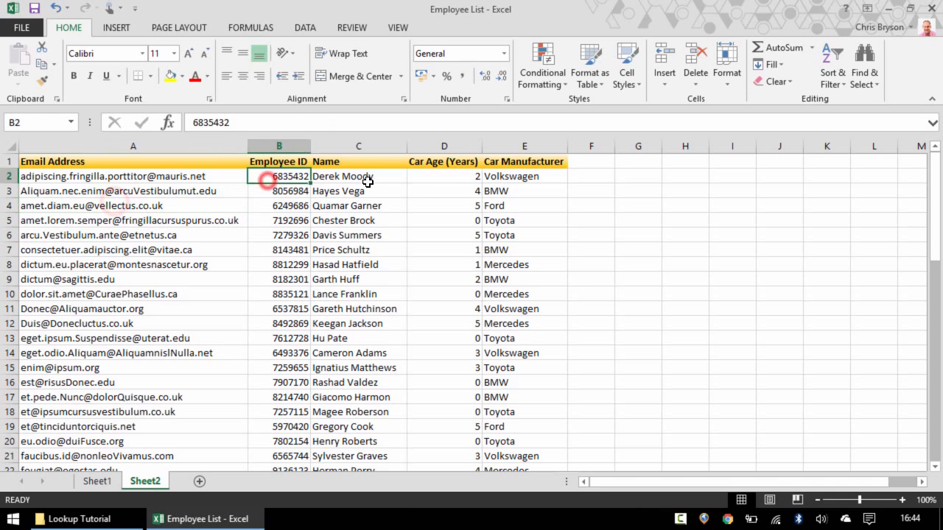
click(381, 179)
click(465, 179)
click(503, 177)
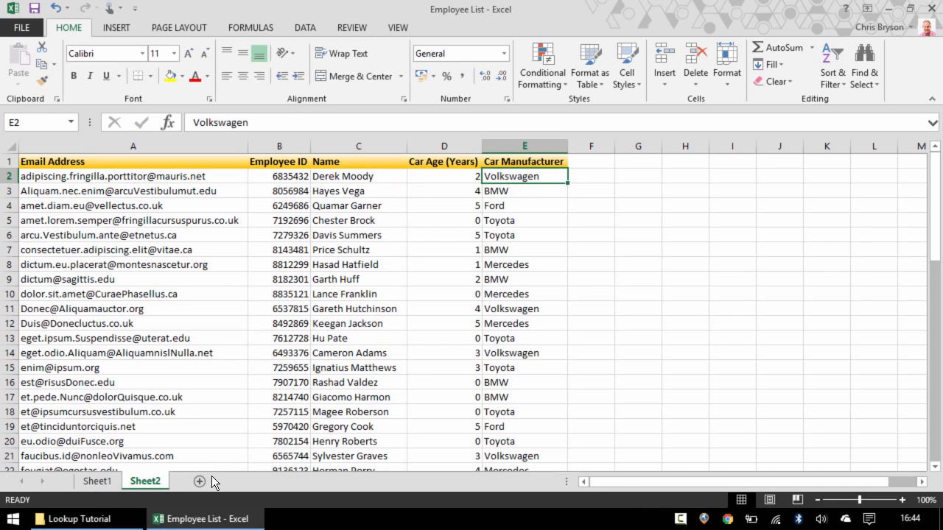
Step: Start a VLOOKUP formula in G2 of Sheet1 with the email address in B2 as the lookup value
click(108, 481)
click(771, 179)
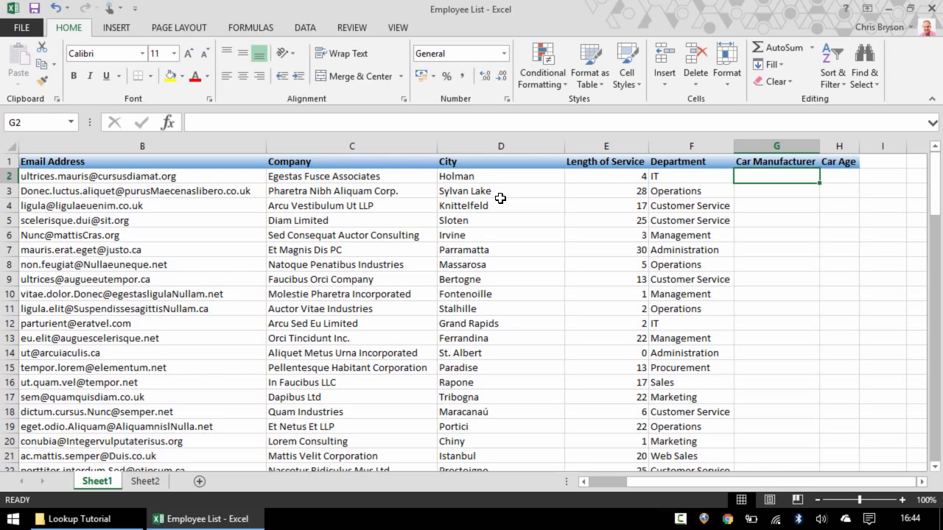
text(=)
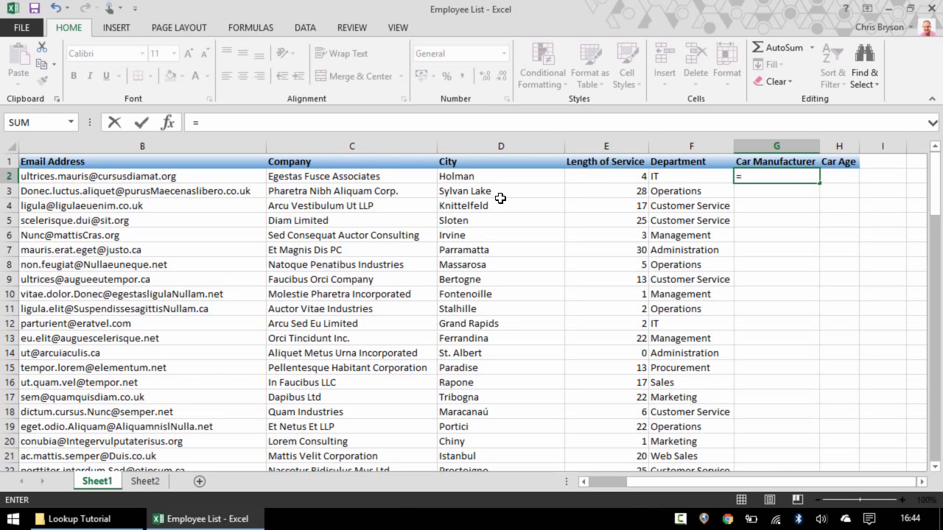
key(BackSpace)
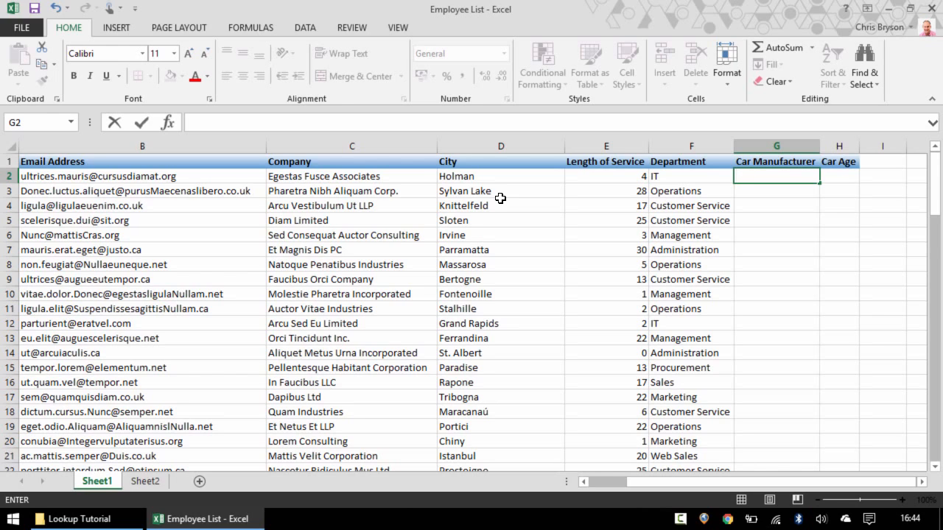
text(=)
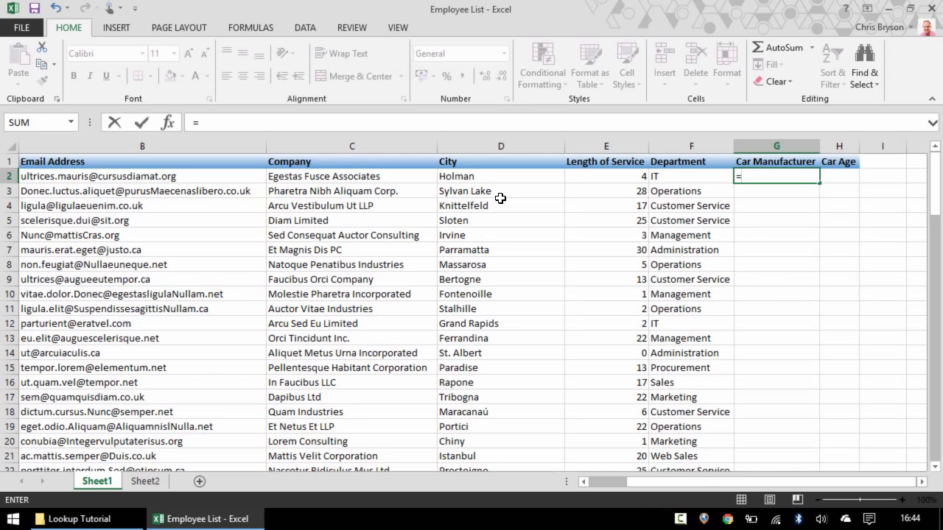
text(v)
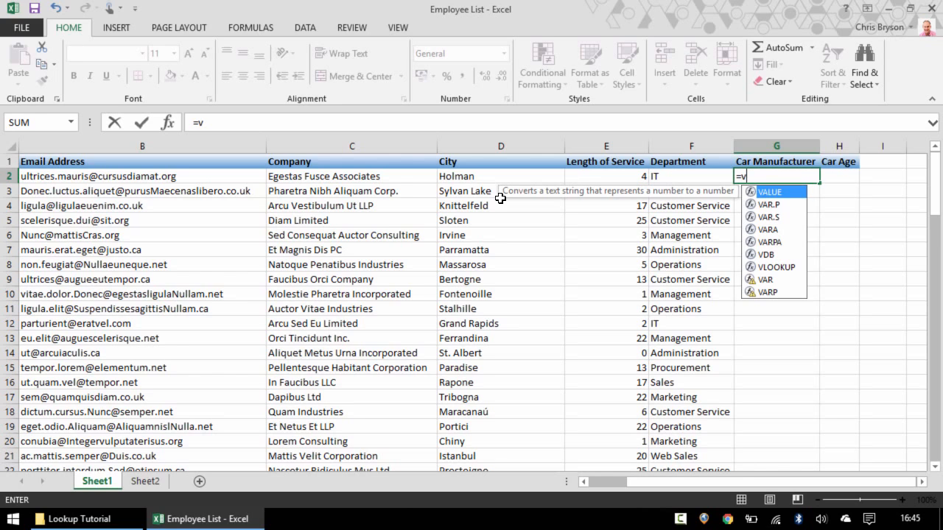
text(looki)
key(BackSpace)
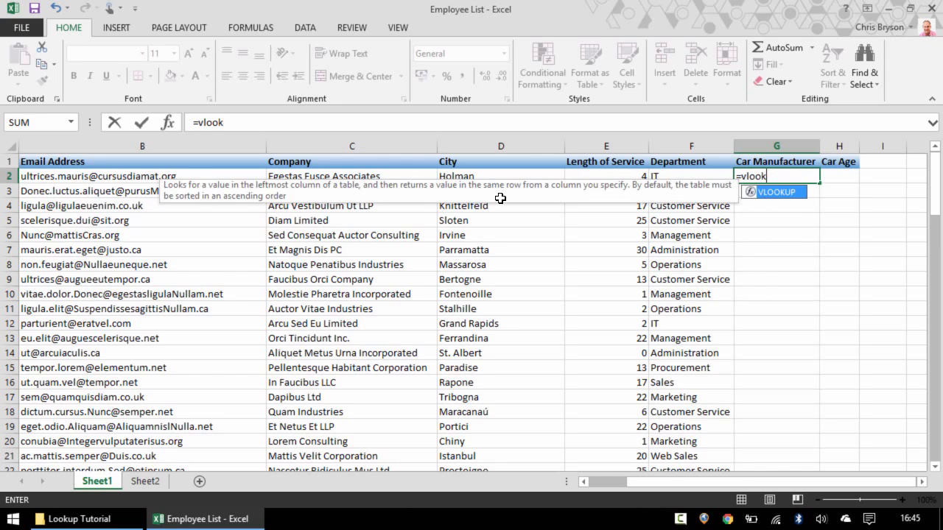
text(up()
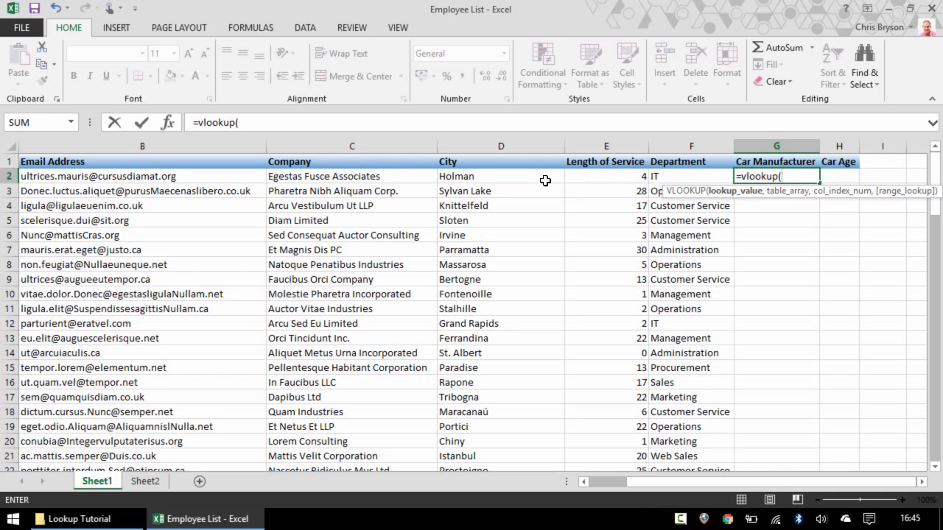
click(193, 178)
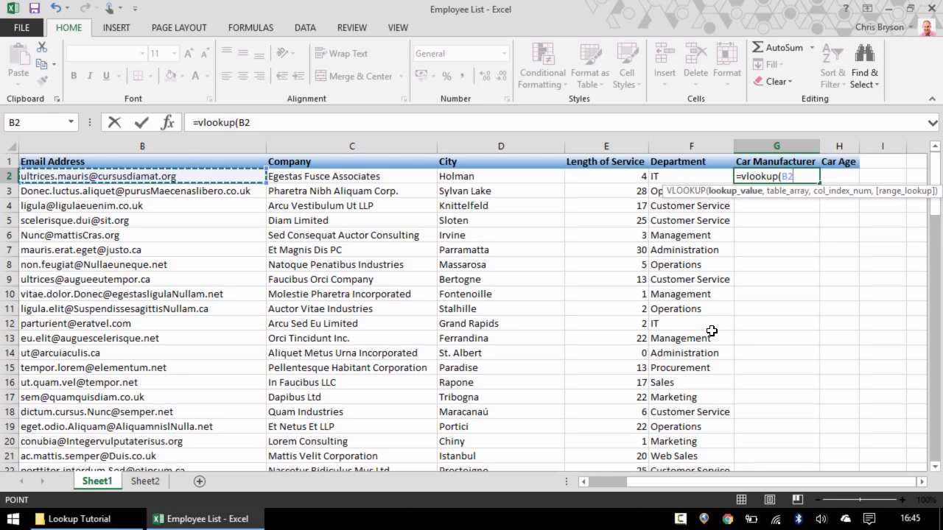
text(,)
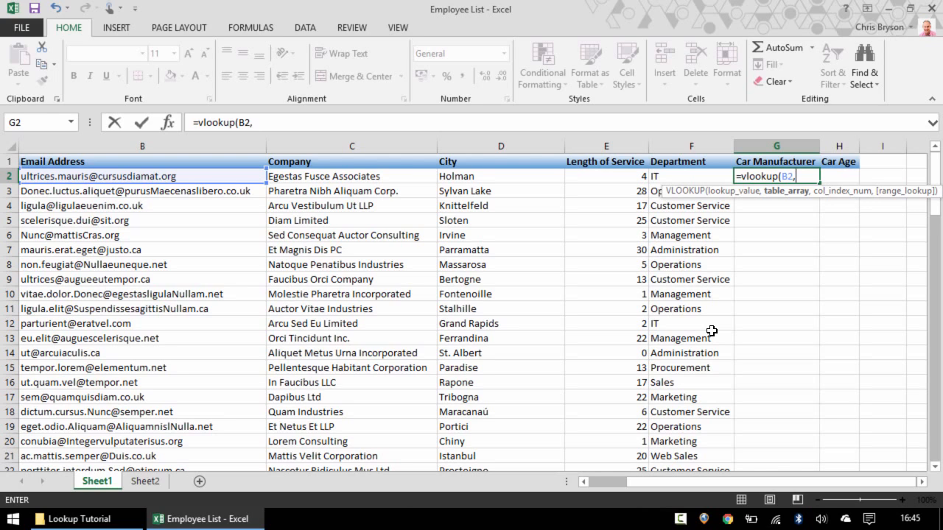
Step: Complete the G2 lookup with CompanyCars as the table array, column index 5 and false for an exact match
key(F3)
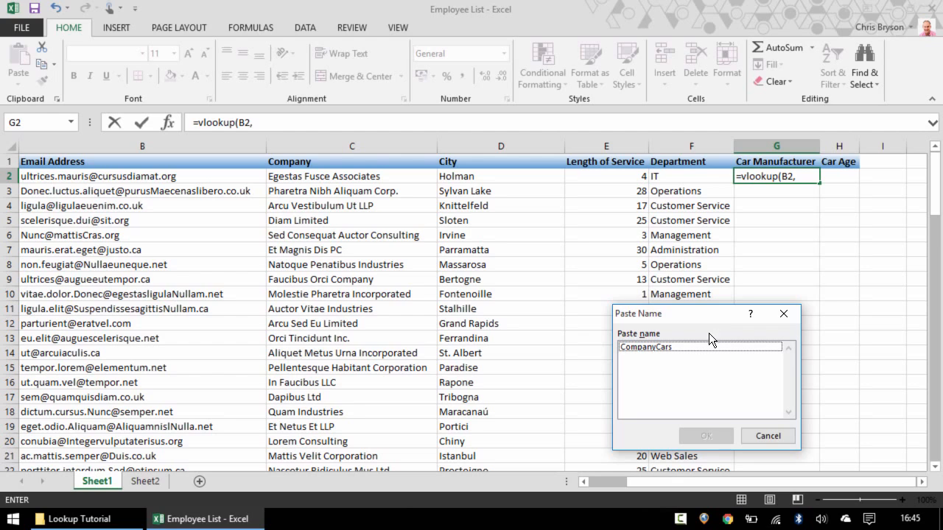
click(691, 348)
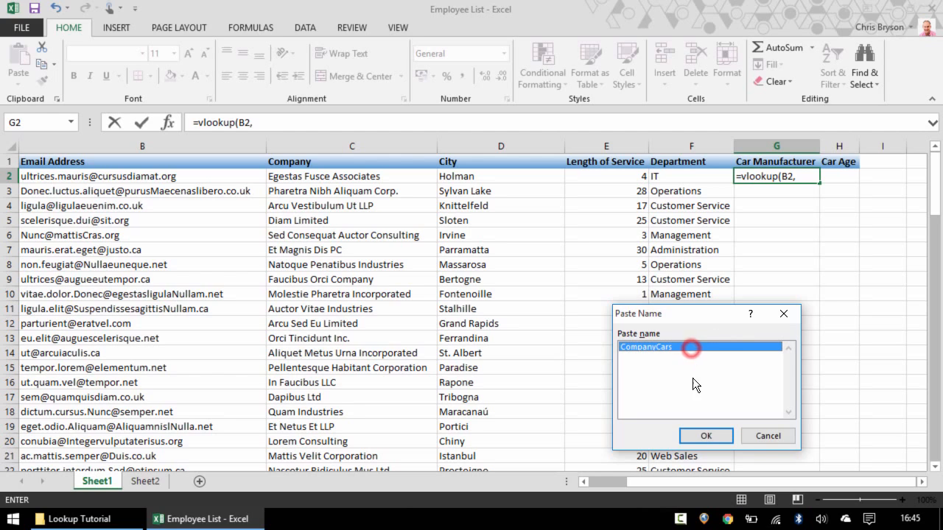
click(702, 431)
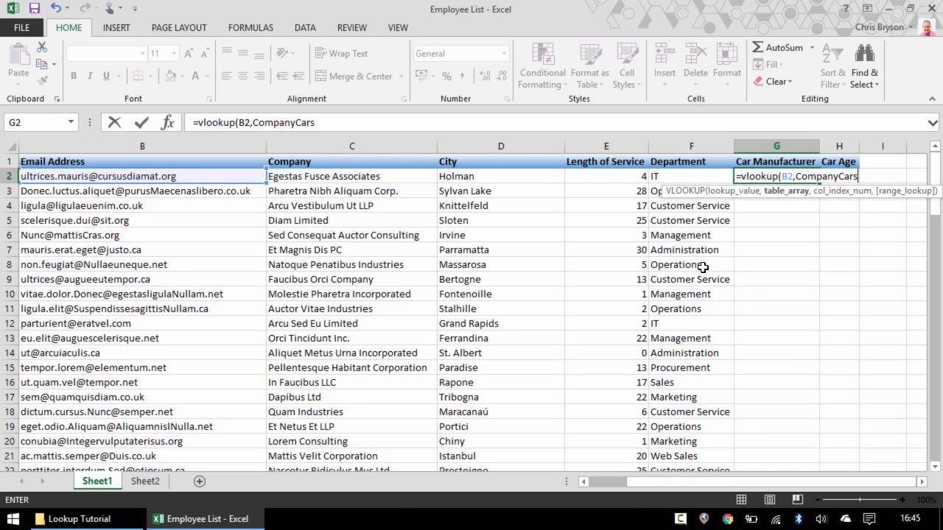
text(,5)
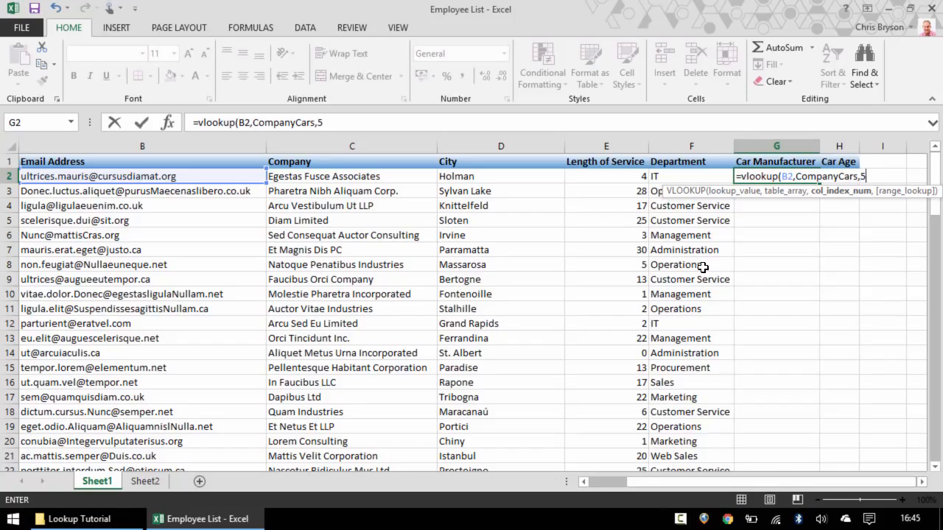
text(,)
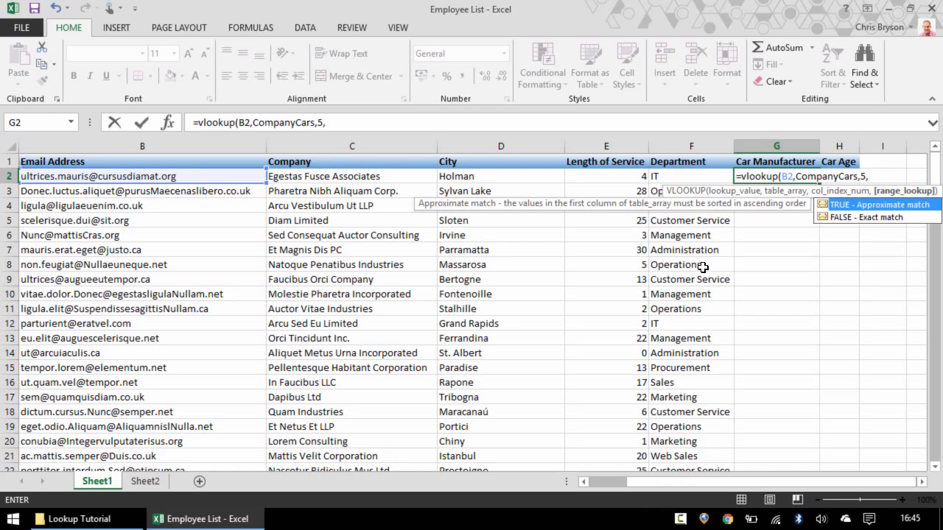
text(false))
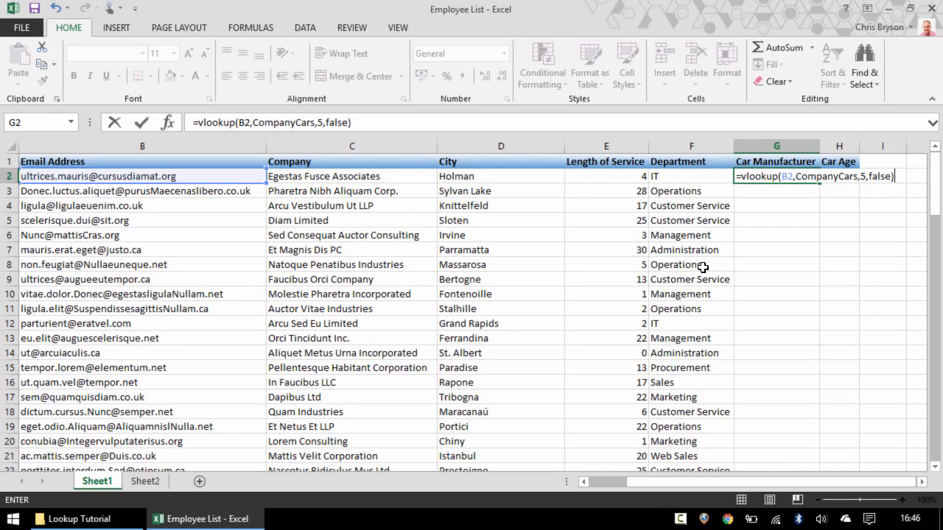
key(Return)
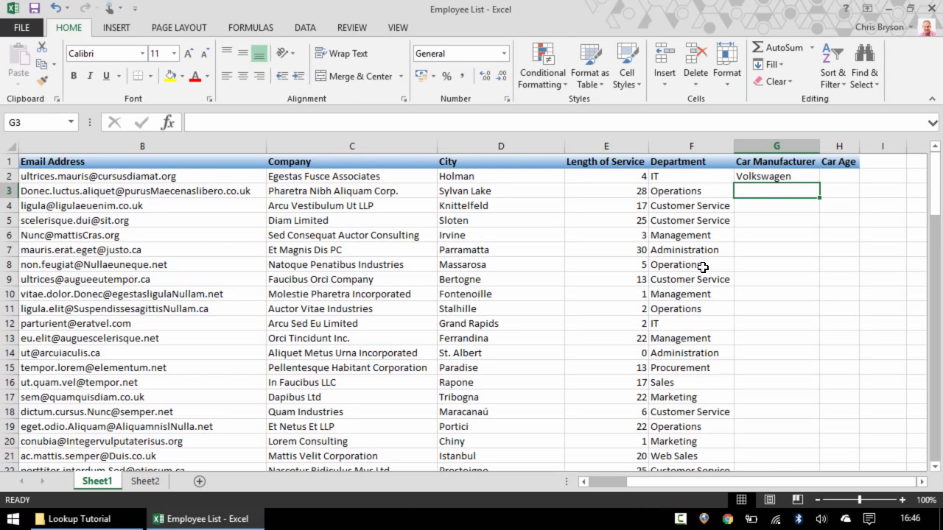
Step: Review the lookup formula in G2 and copy the email address text from B2
click(785, 178)
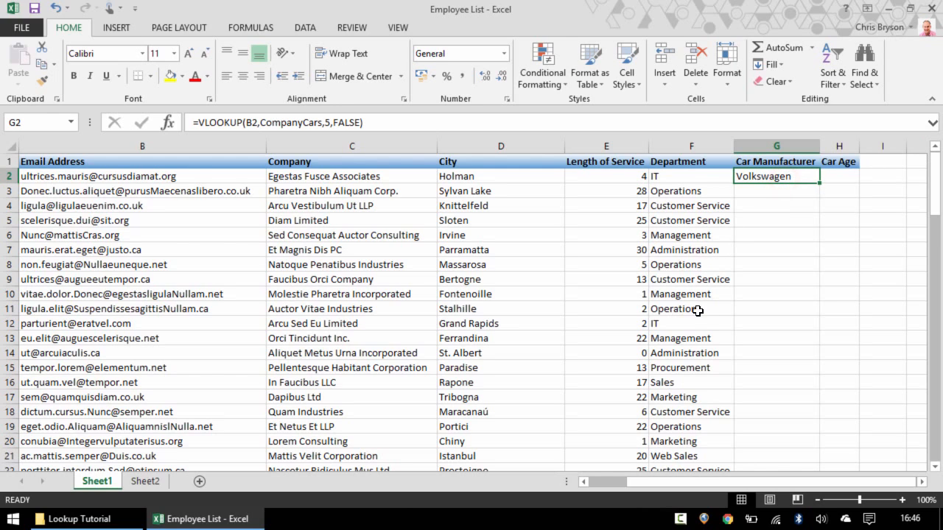
click(783, 192)
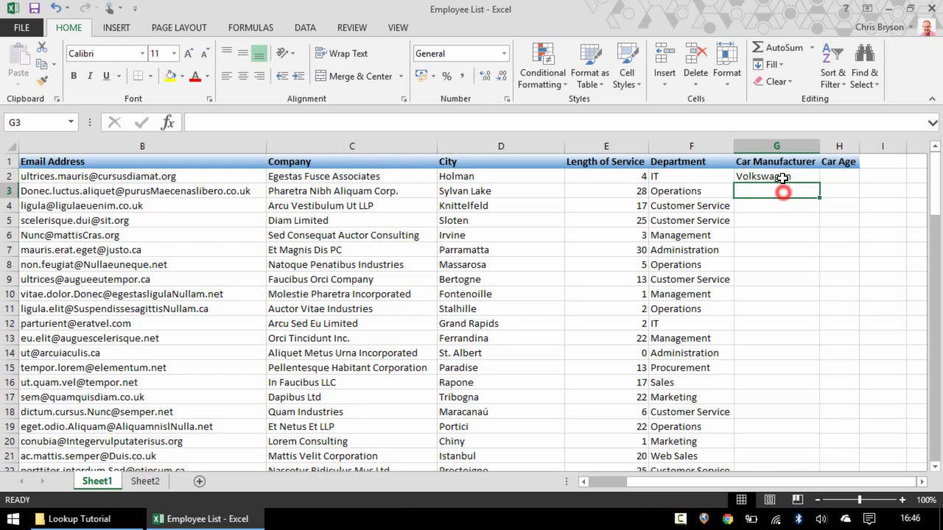
click(783, 177)
click(779, 192)
click(210, 180)
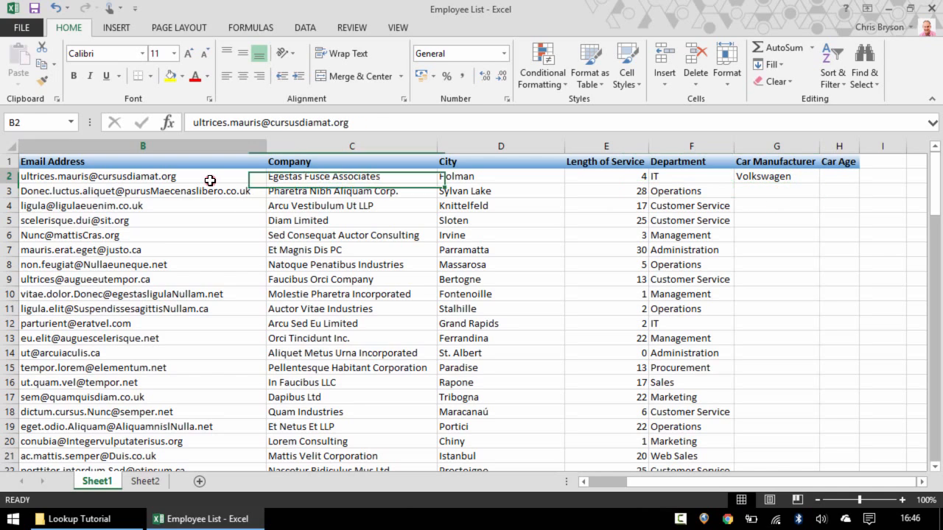
double_click(368, 120)
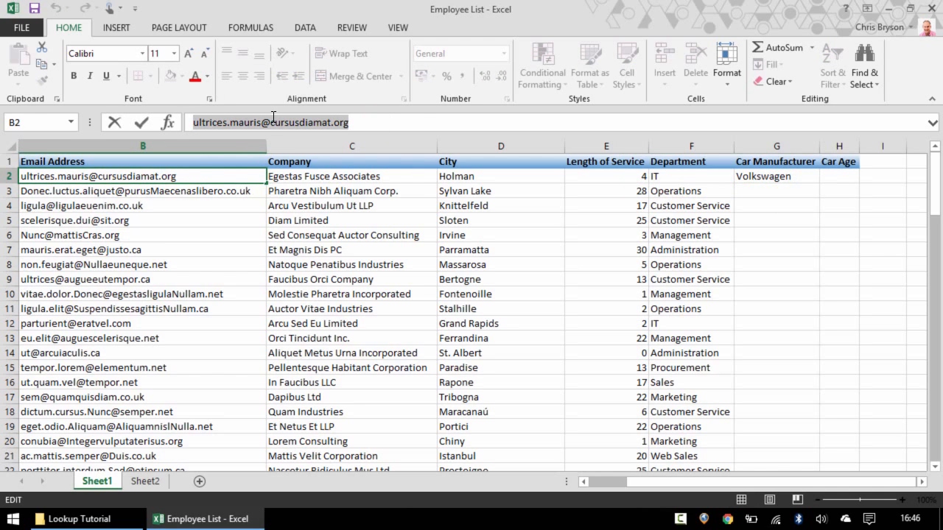
right_click(272, 118)
click(322, 143)
click(309, 234)
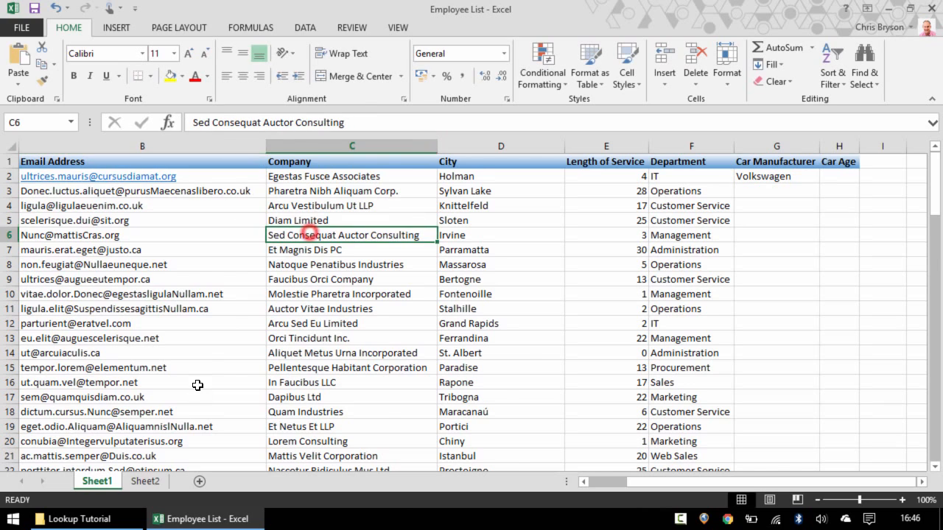
Step: Search the Sheet2 car table for the copied email address
click(145, 482)
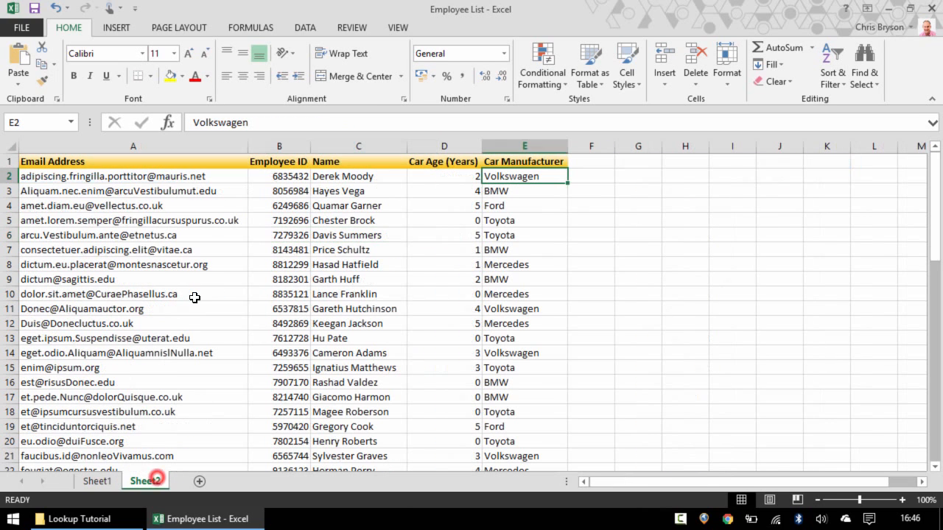
click(167, 207)
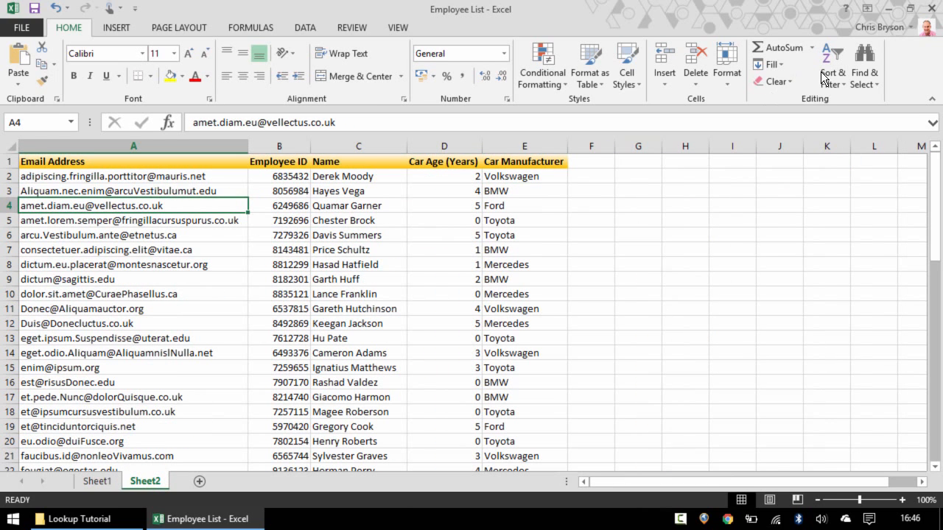
click(864, 73)
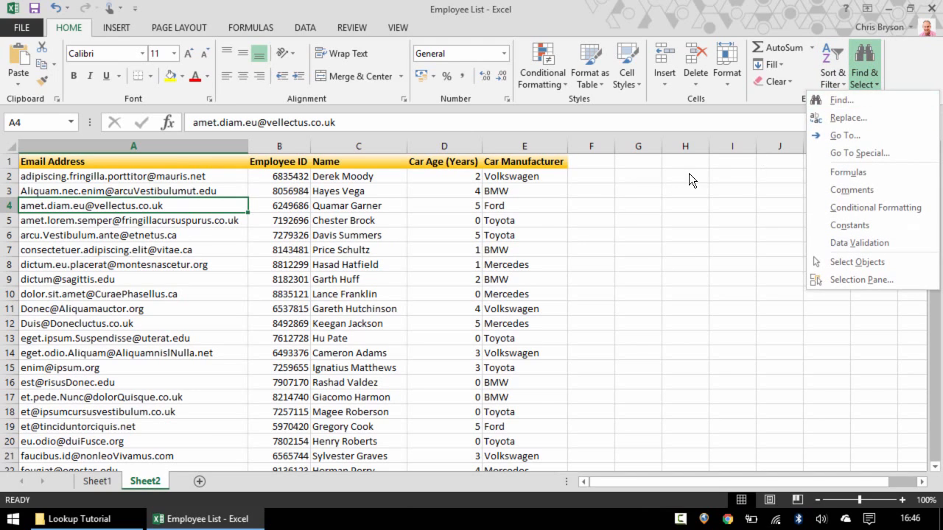
click(238, 247)
click(194, 221)
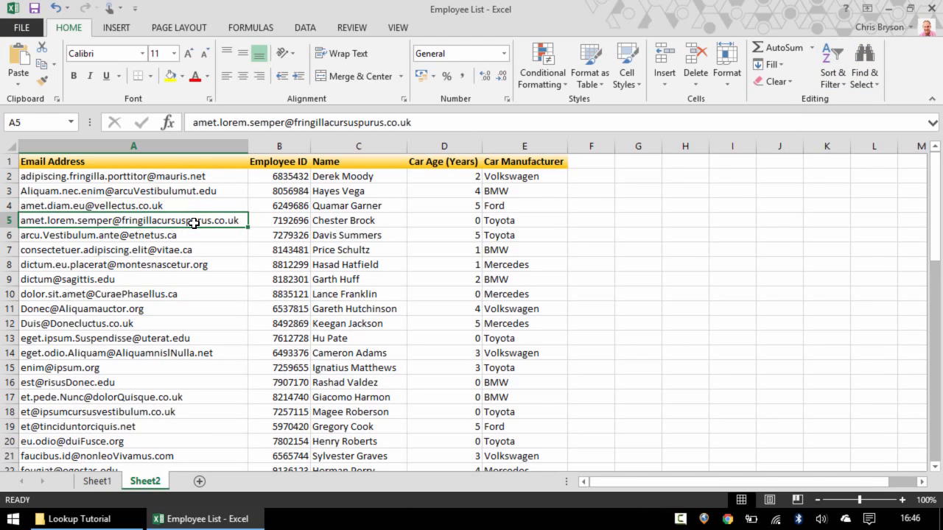
key(ctrl+f)
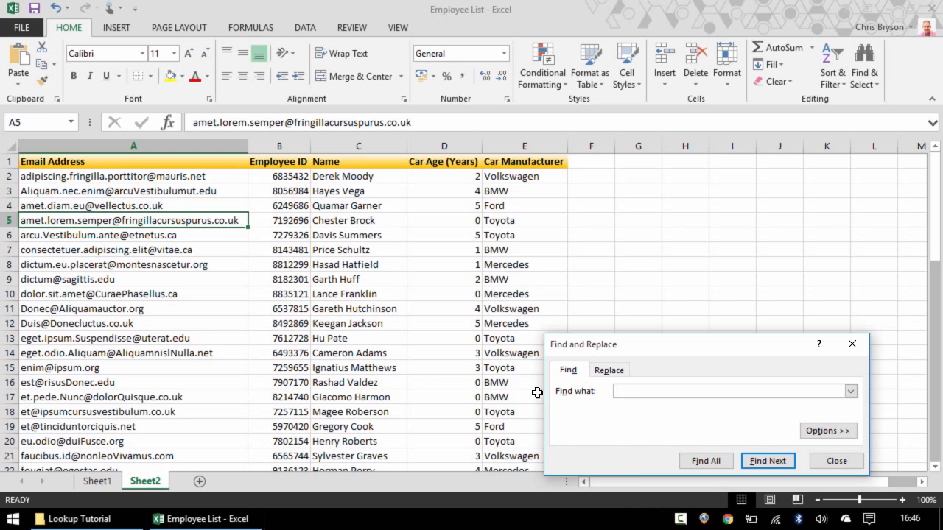
right_click(577, 394)
click(609, 438)
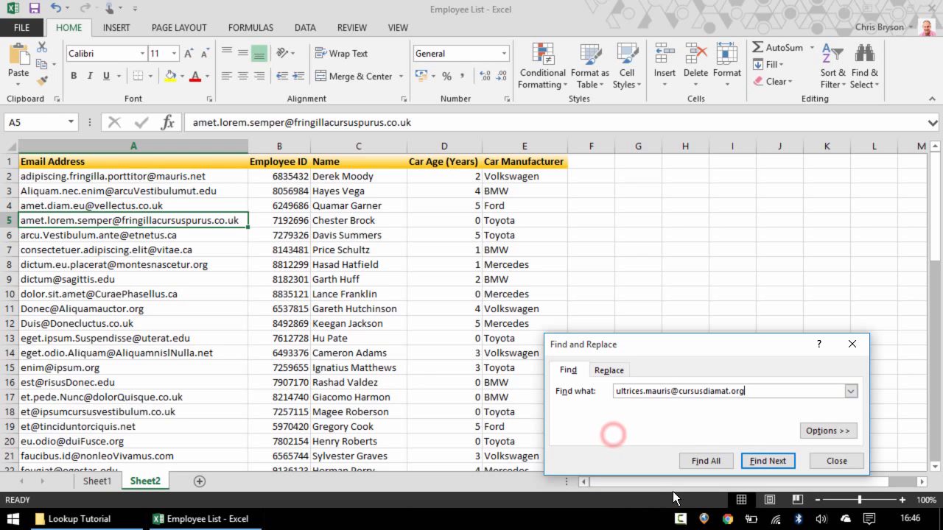
click(761, 458)
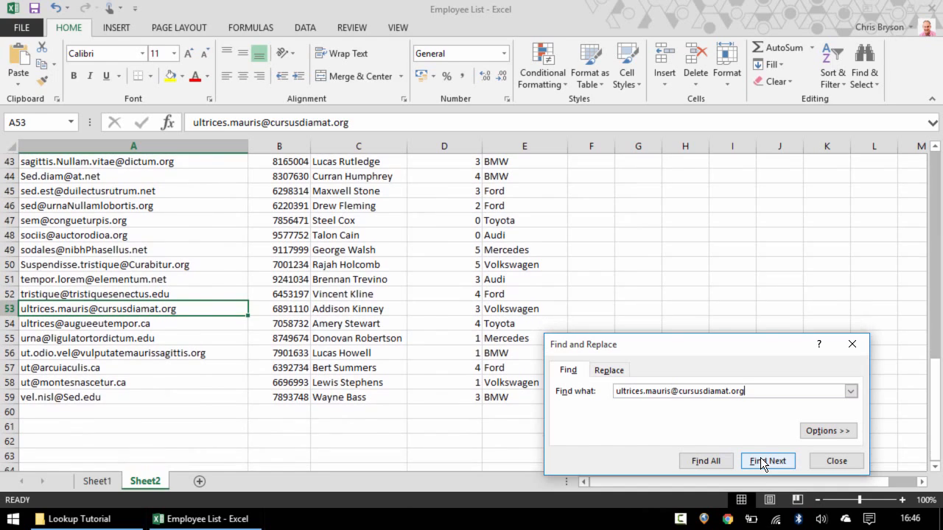
click(837, 461)
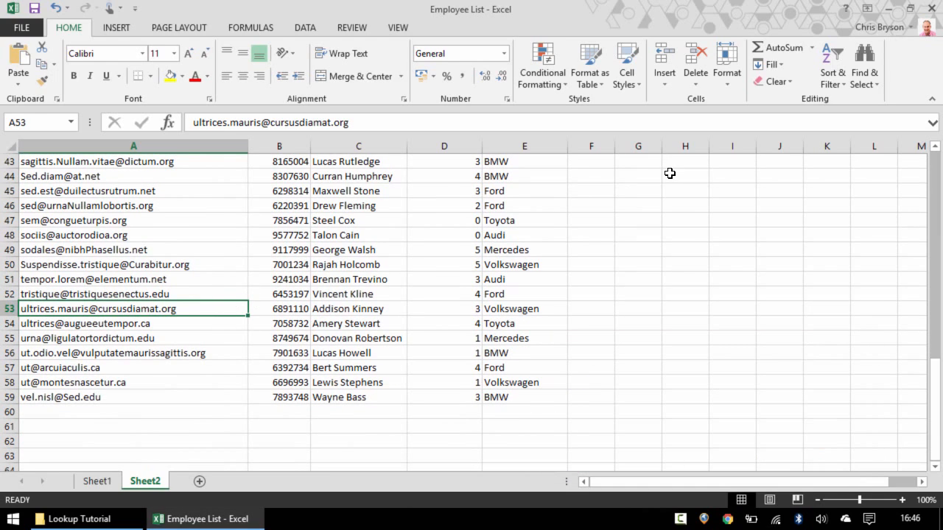
Step: Trace the found row across to its Car Manufacturer cell to check the lookup result
key(Right)
key(Right)
key(Right)
key(Right)
key(Right)
key(Left)
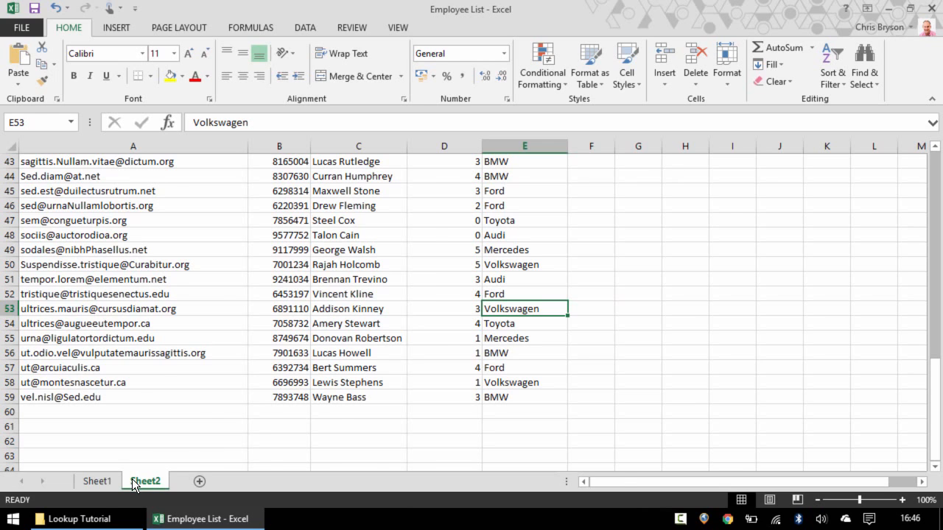
Step: Fill the Car Manufacturer lookup on Sheet1 from G2 down the whole employee list
click(95, 481)
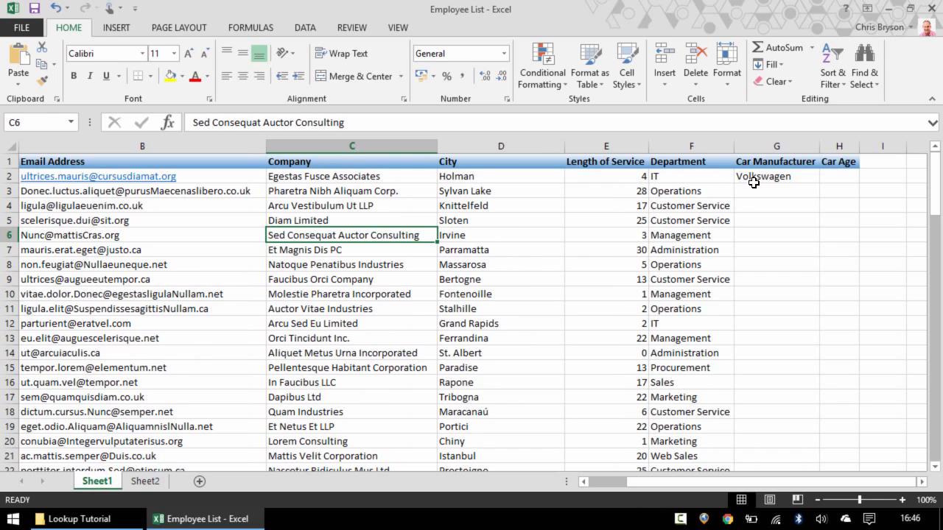
click(761, 181)
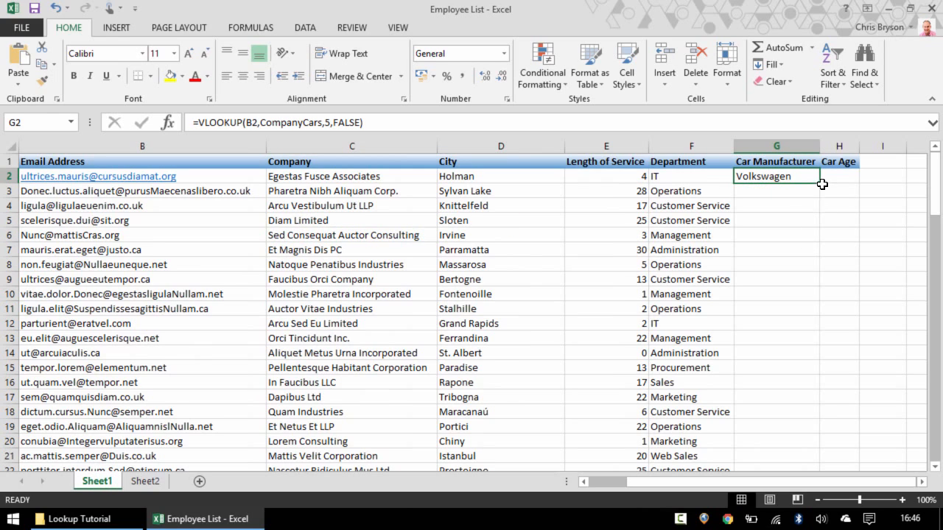
drag(821, 186, 815, 251)
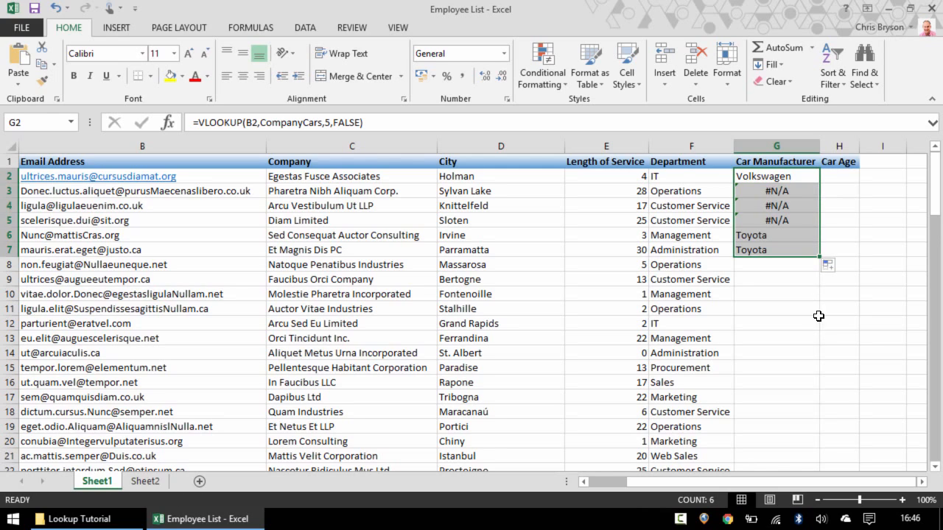
click(810, 252)
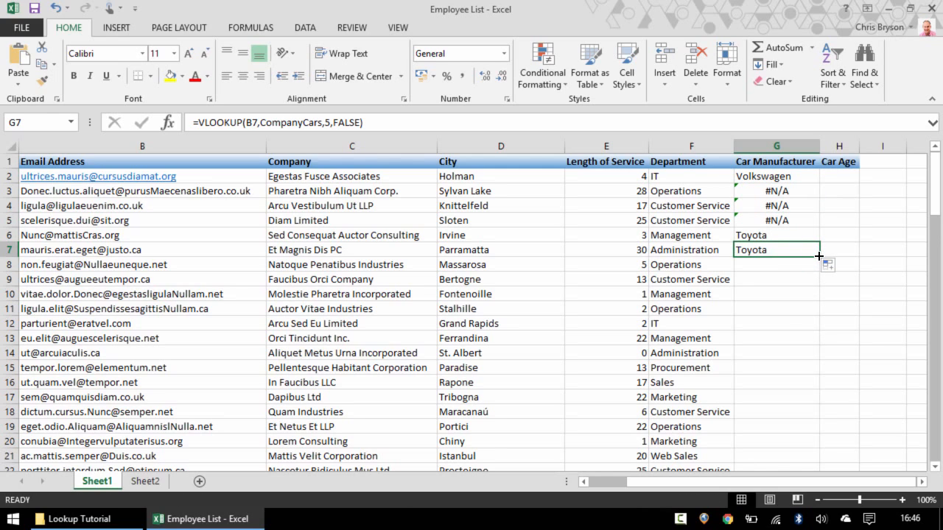
double_click(820, 255)
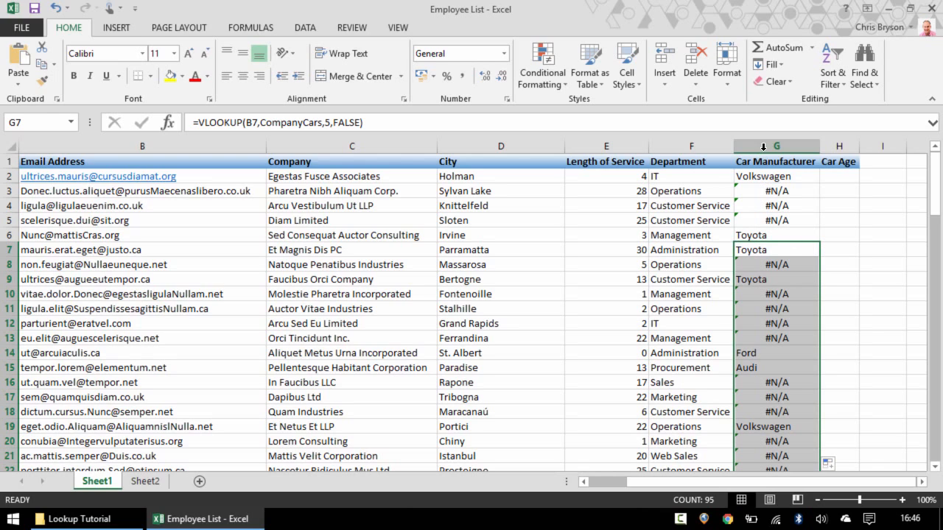
Step: Inspect the lookup formula in G3 and copy the email address text from B3
click(777, 191)
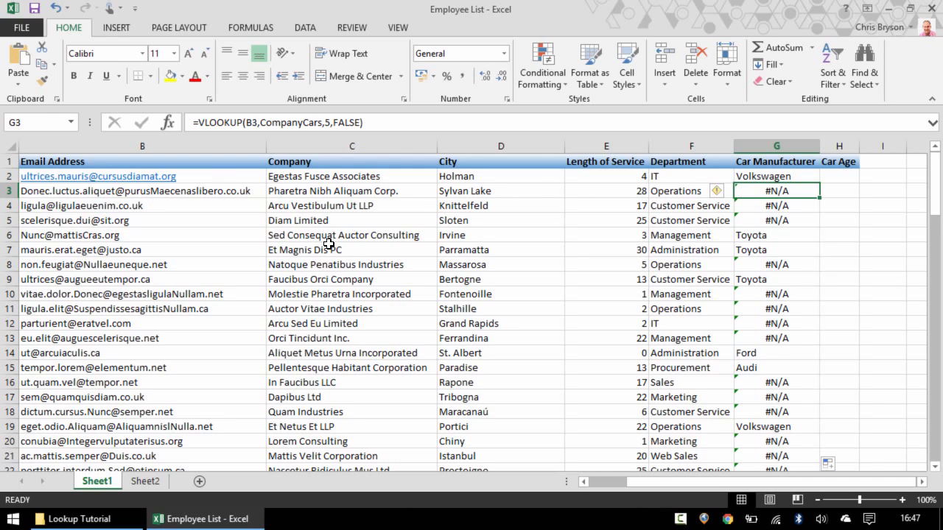
click(234, 186)
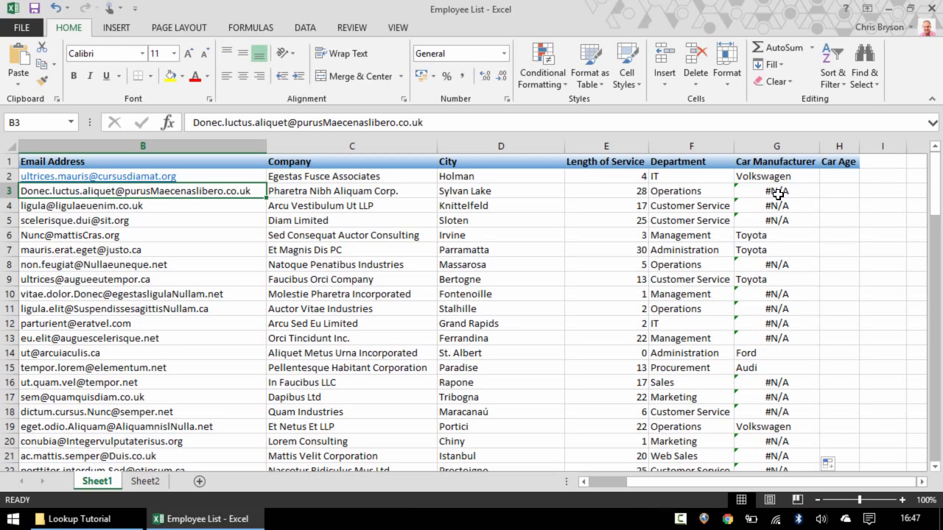
double_click(251, 190)
drag(251, 191, 21, 191)
key(ctrl+c)
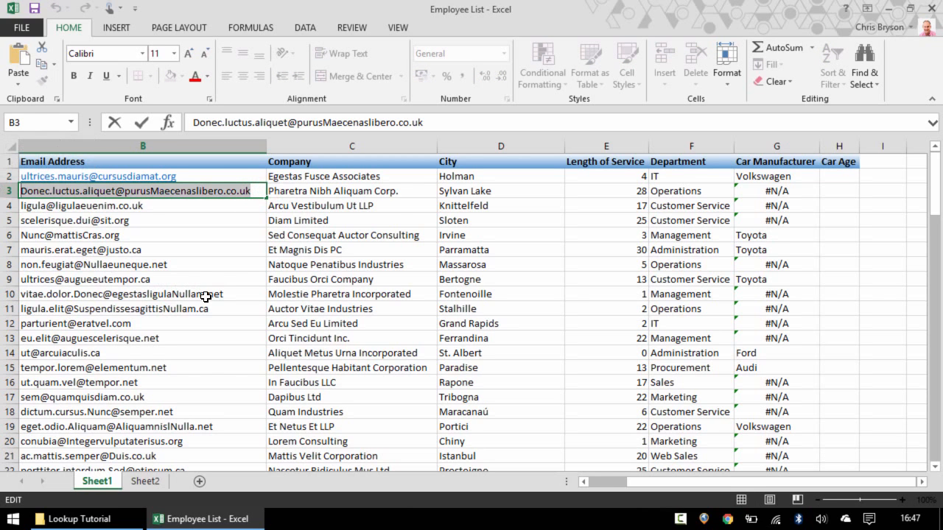
click(394, 222)
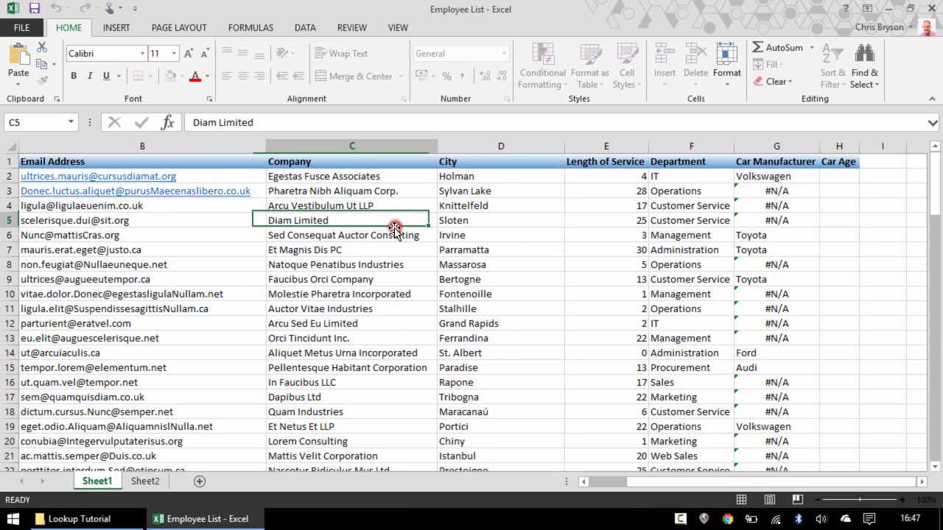
Step: Search the Sheet2 car table for the email address copied from B3, then return to the top of the table
click(145, 481)
click(298, 204)
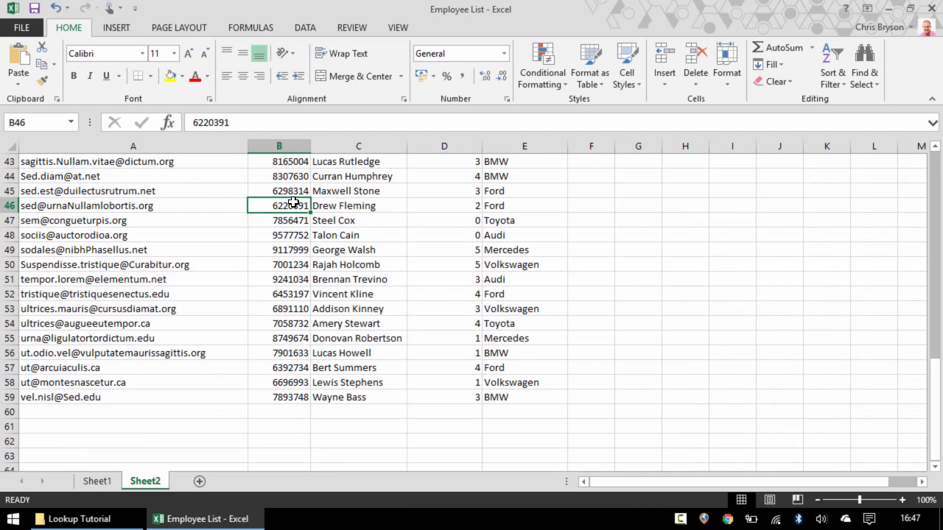
key(ctrl+f)
key(ctrl+v)
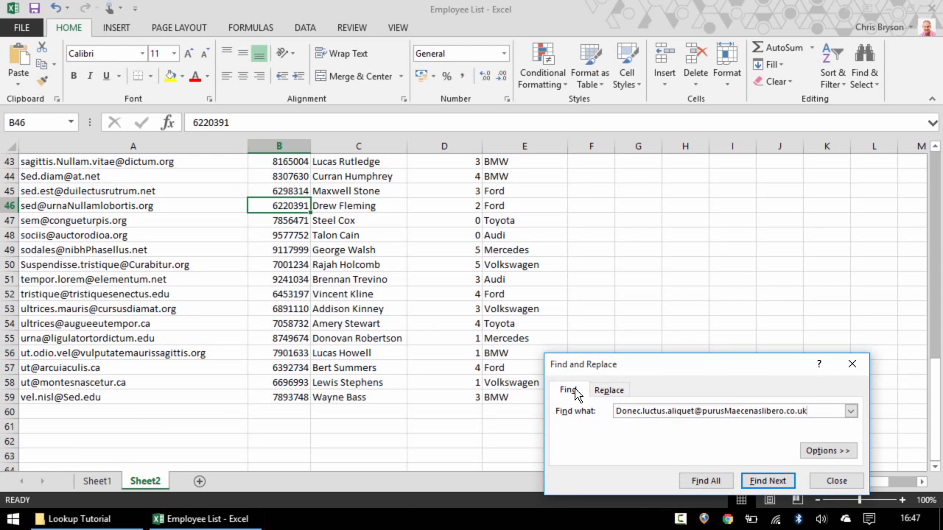
click(770, 483)
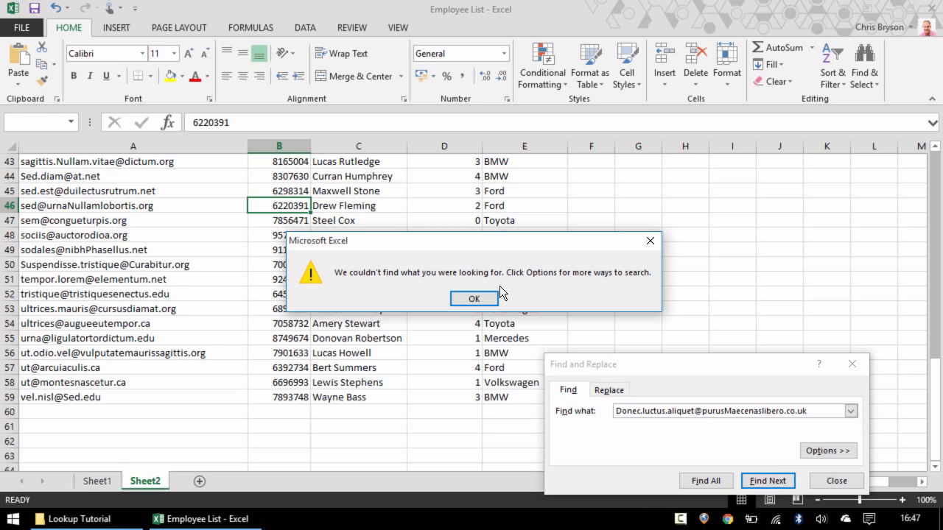
click(482, 298)
click(823, 482)
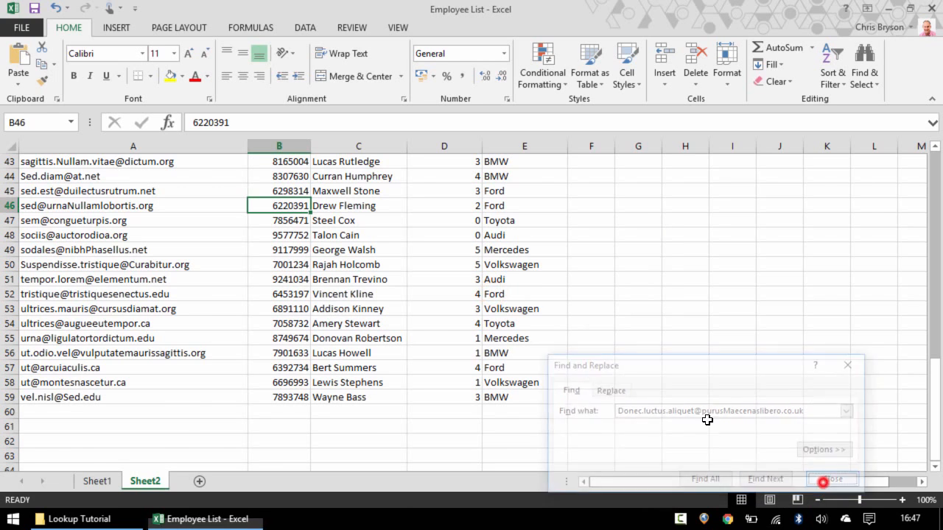
scroll(421, 327, up, 14)
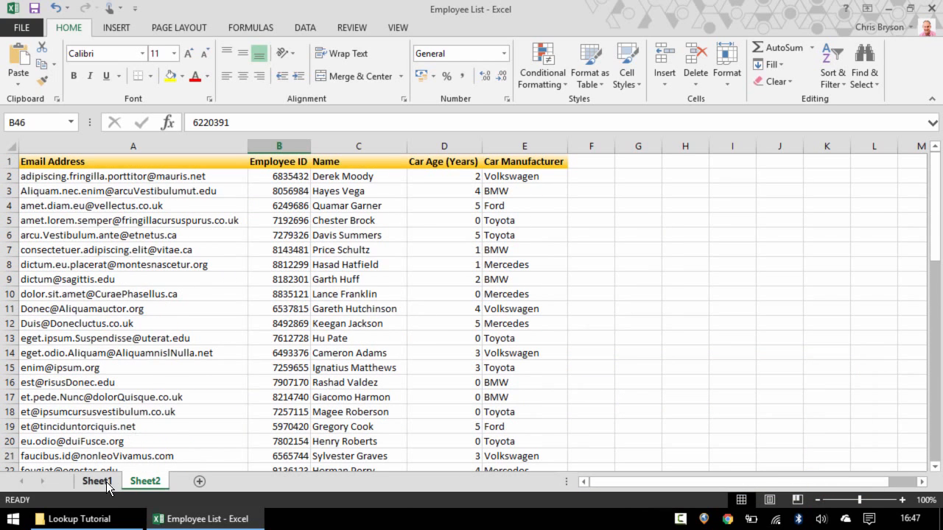
Step: Scan the Car Manufacturer column on Sheet1 down the employee list for lookup errors
click(105, 485)
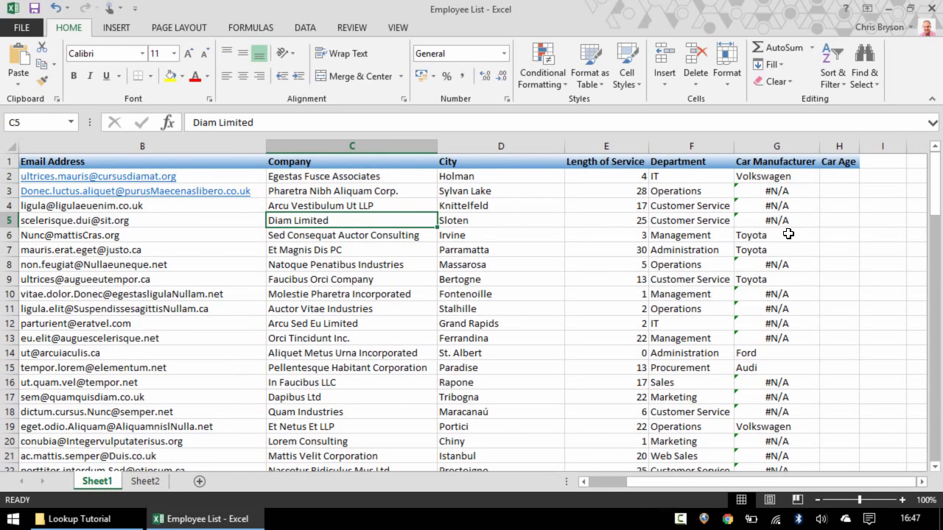
click(801, 190)
scroll(809, 243, down, 6)
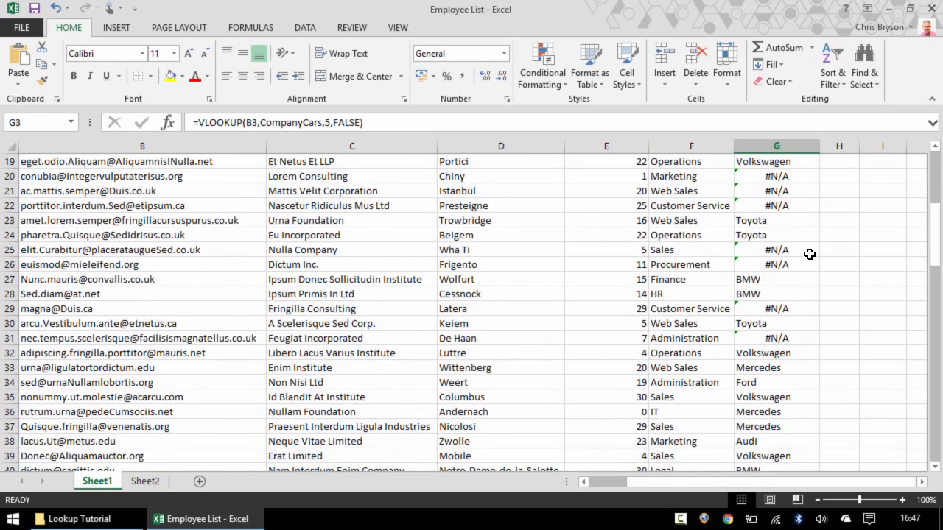
scroll(810, 254, down, 16)
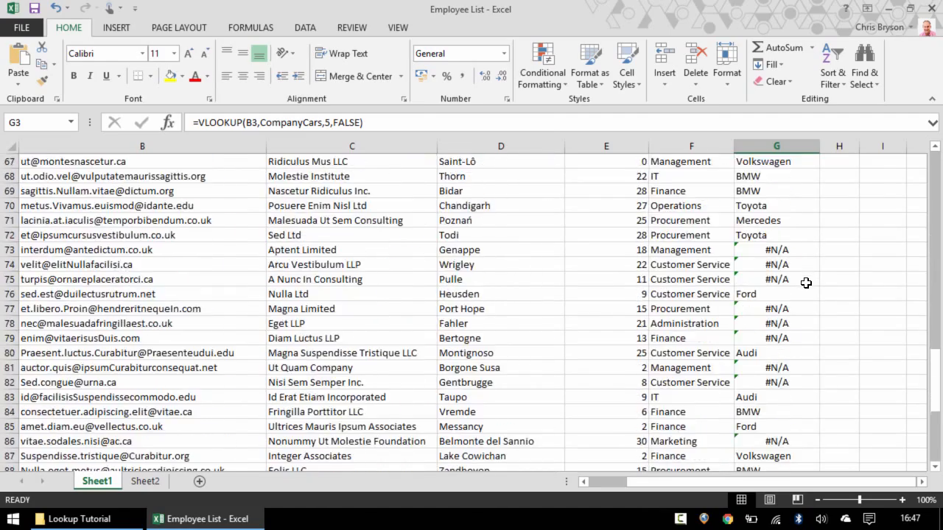
scroll(805, 282, down, 8)
scroll(789, 328, up, 8)
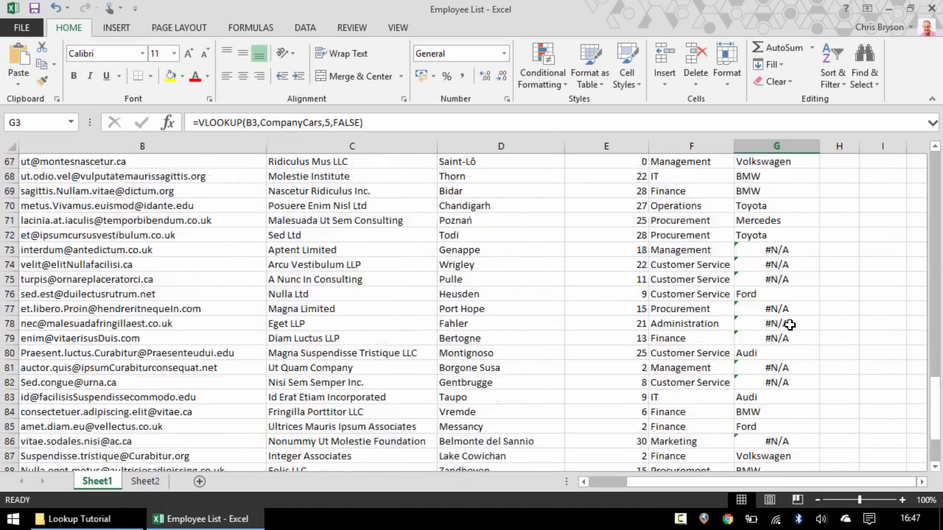
scroll(789, 325, up, 20)
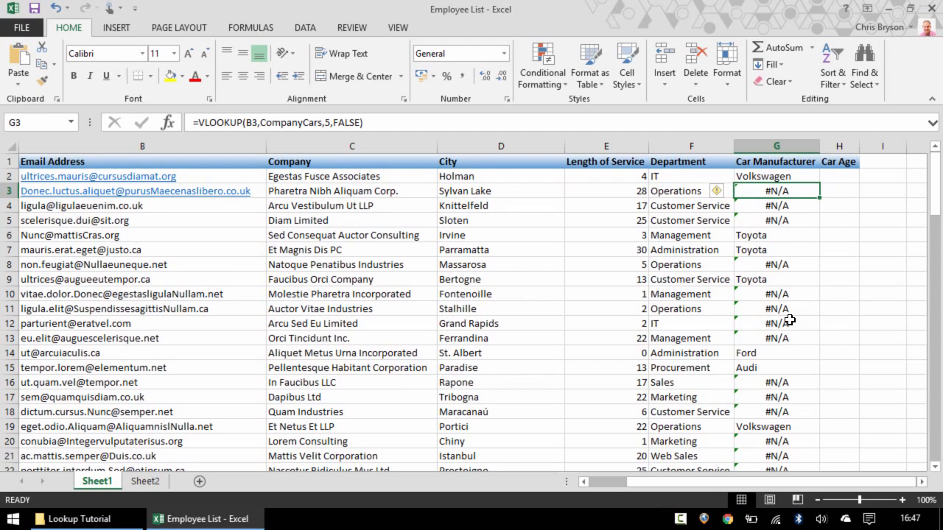
Step: Compare the Car Manufacturer lookups in G2, G3, G6 and G7 with one another
click(773, 177)
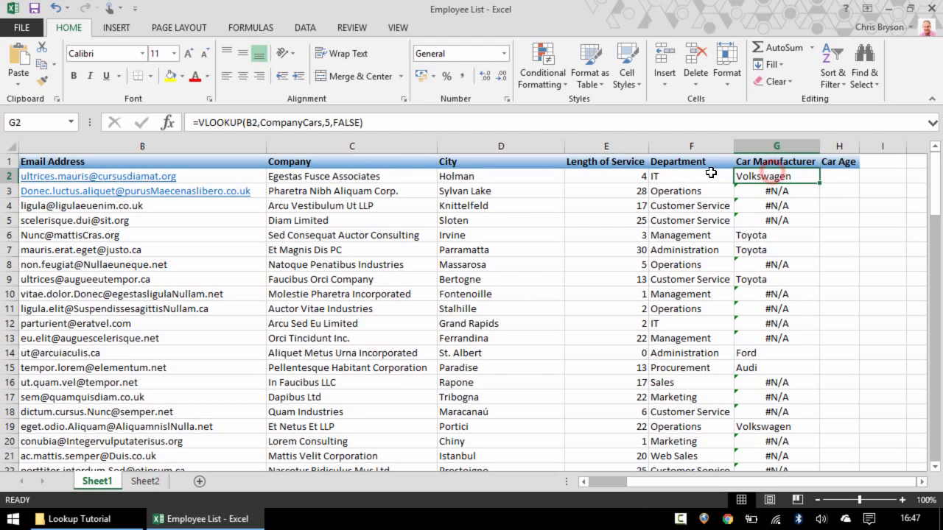
click(677, 186)
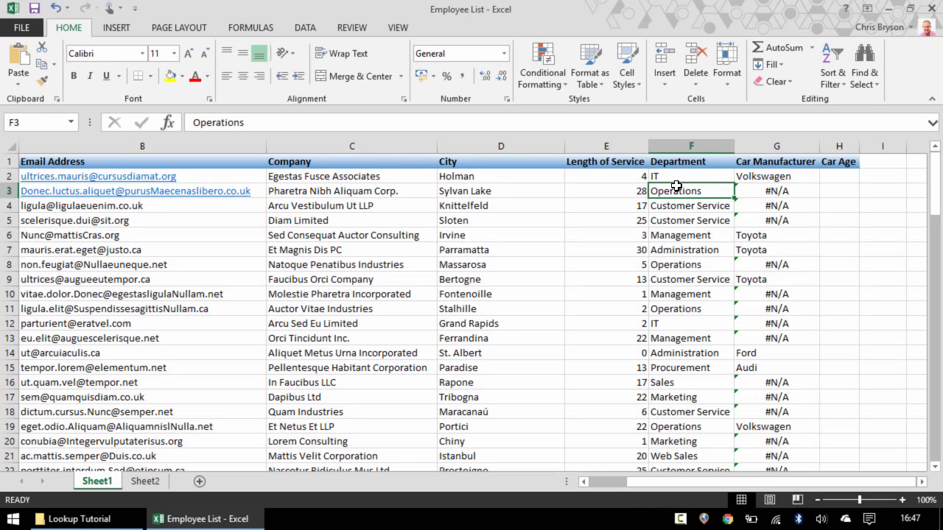
click(770, 246)
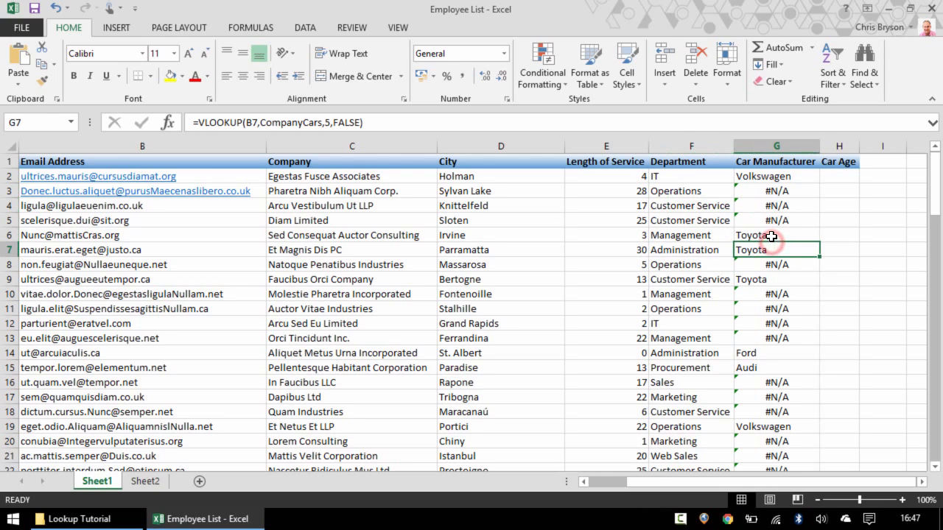
click(771, 236)
click(771, 251)
click(771, 251)
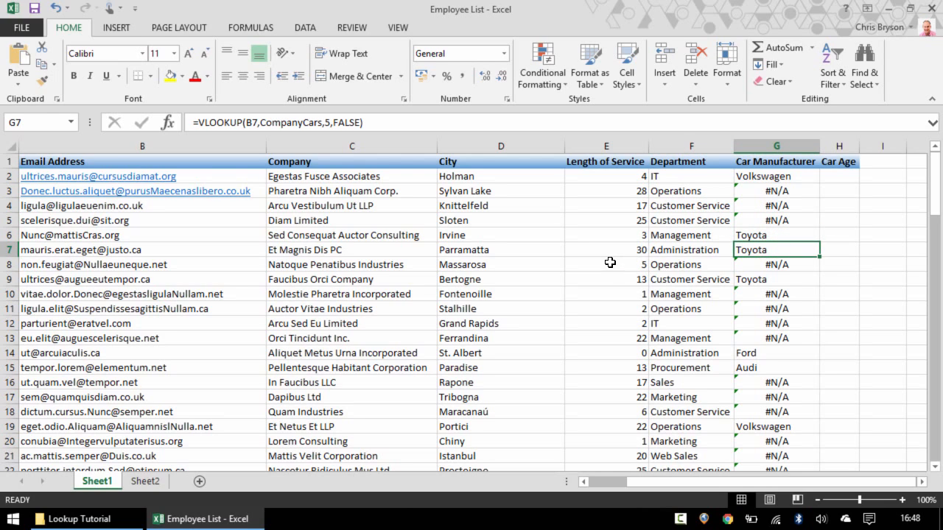
click(774, 206)
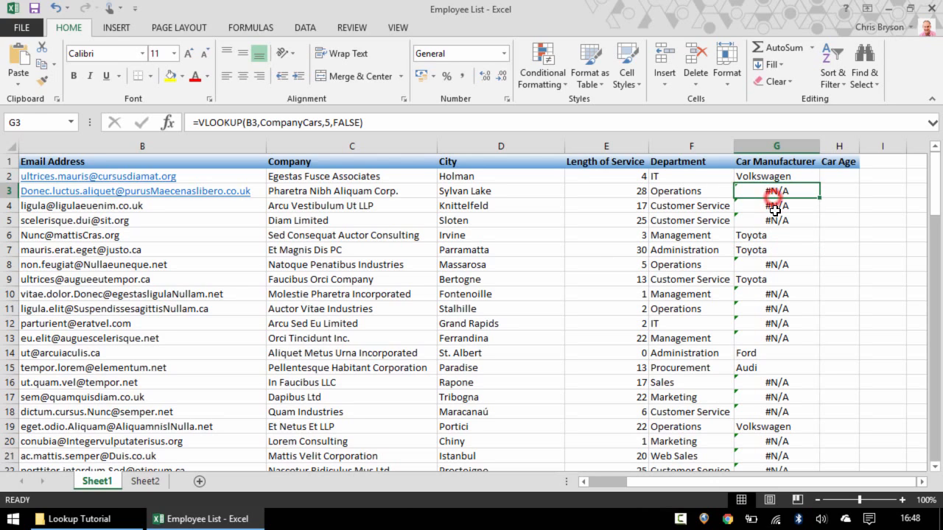
click(660, 251)
Step: Wrap the VLOOKUP in G2 in IFERROR with the fallback text "No Company Car"
click(772, 180)
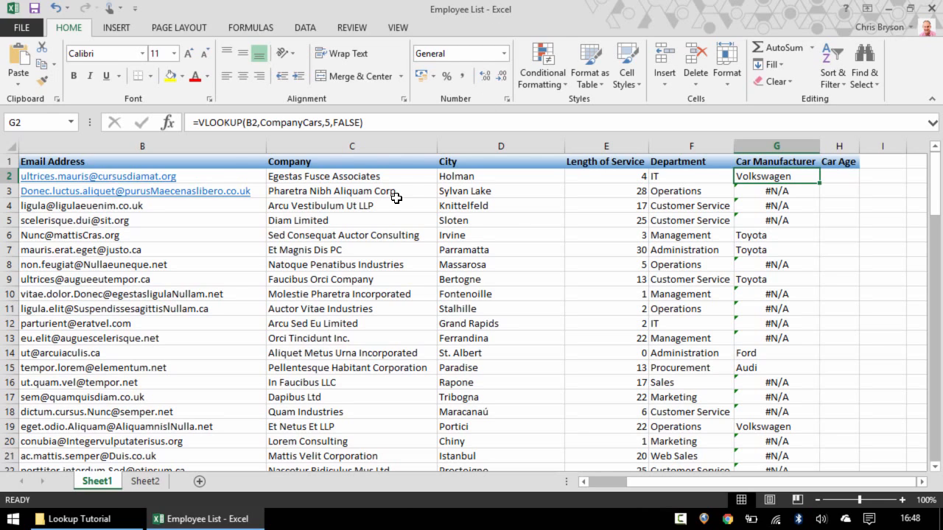
click(201, 122)
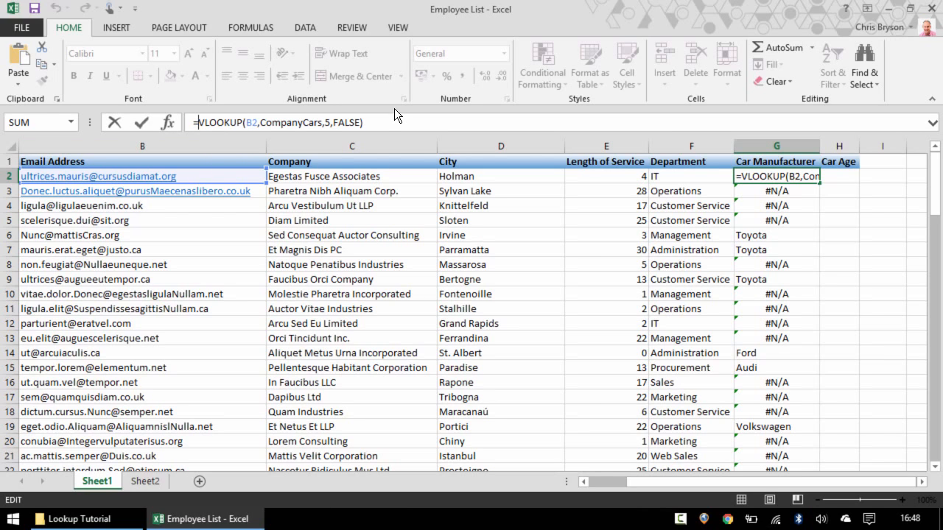
text(IFERROR)
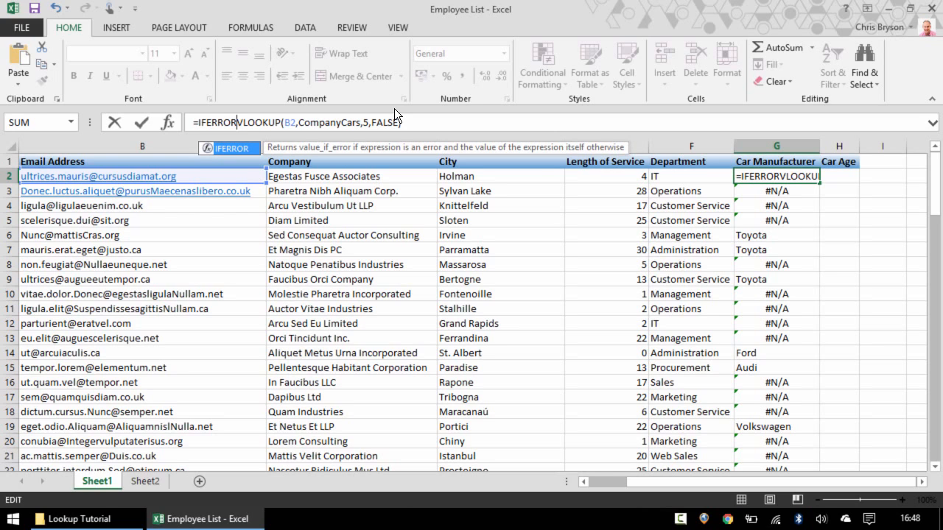
text(()
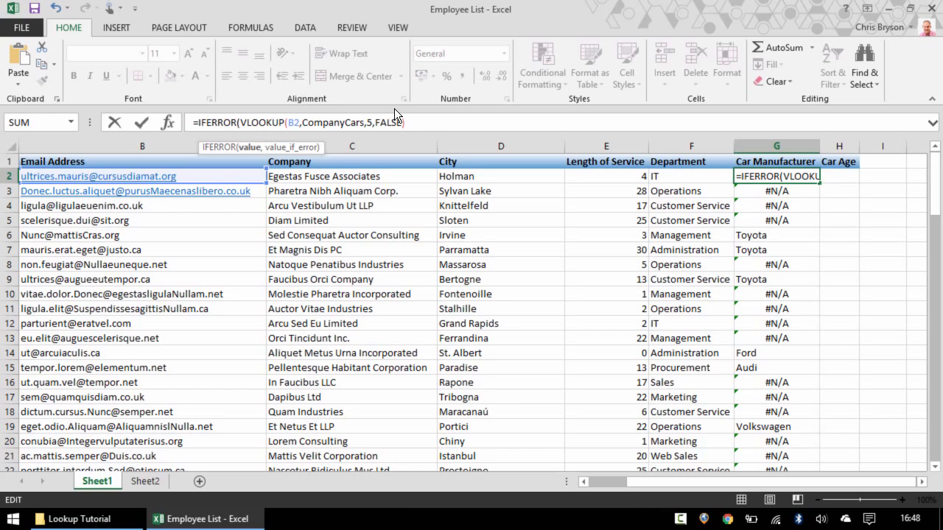
click(428, 123)
text(,)
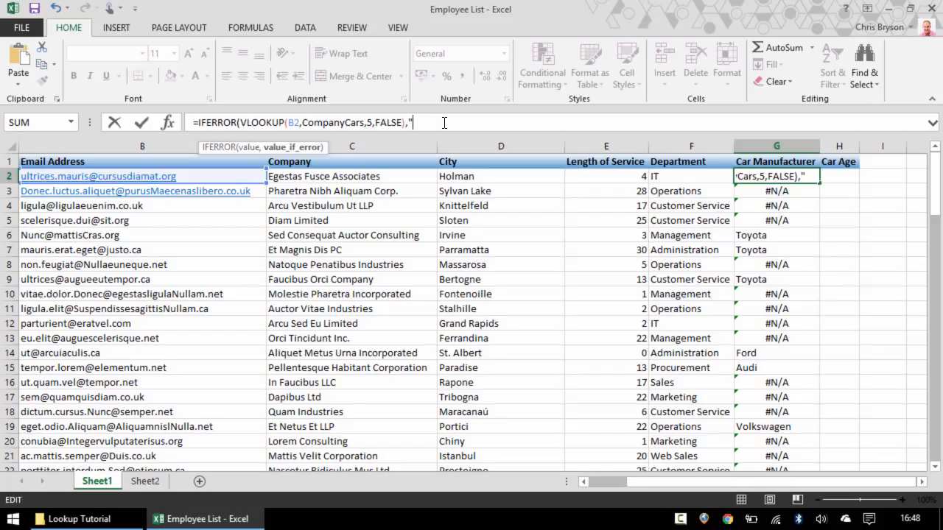
text(No Co)
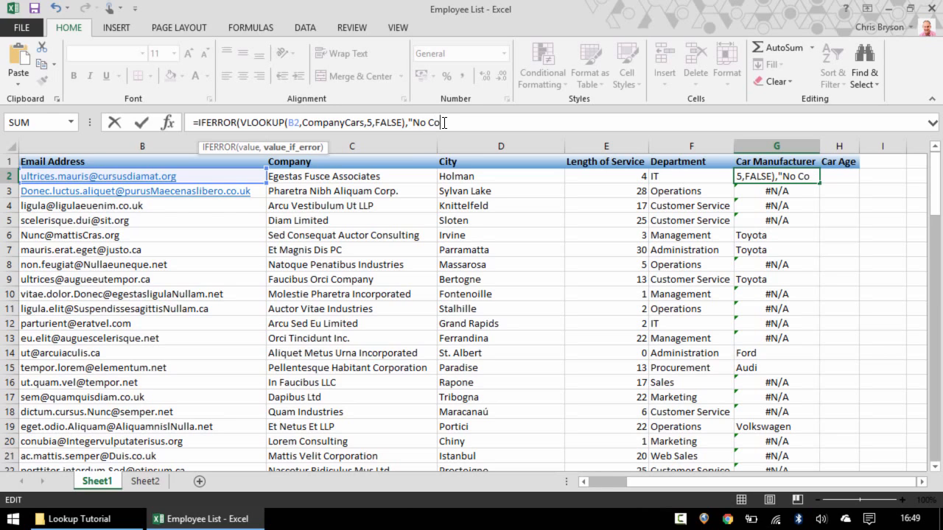
text(mpany Car)
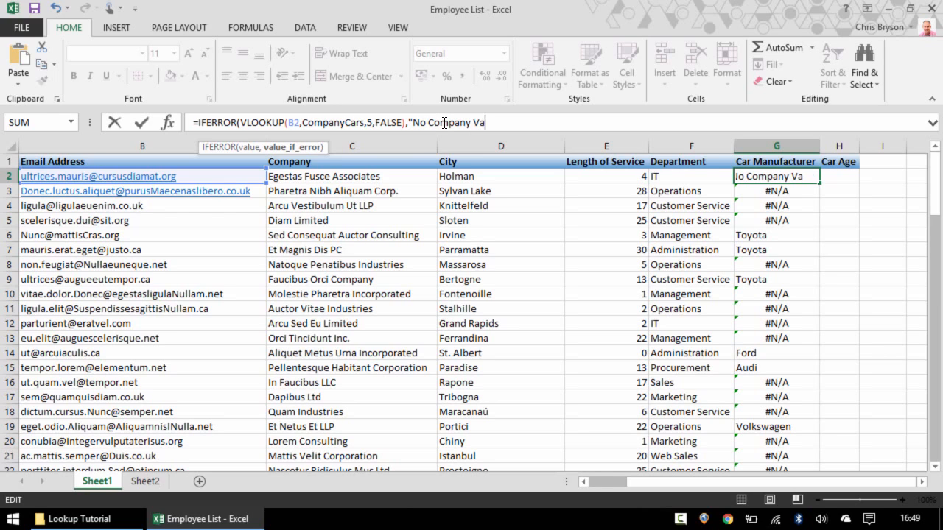
key(BackSpace)
key(BackSpace)
text(ar"))
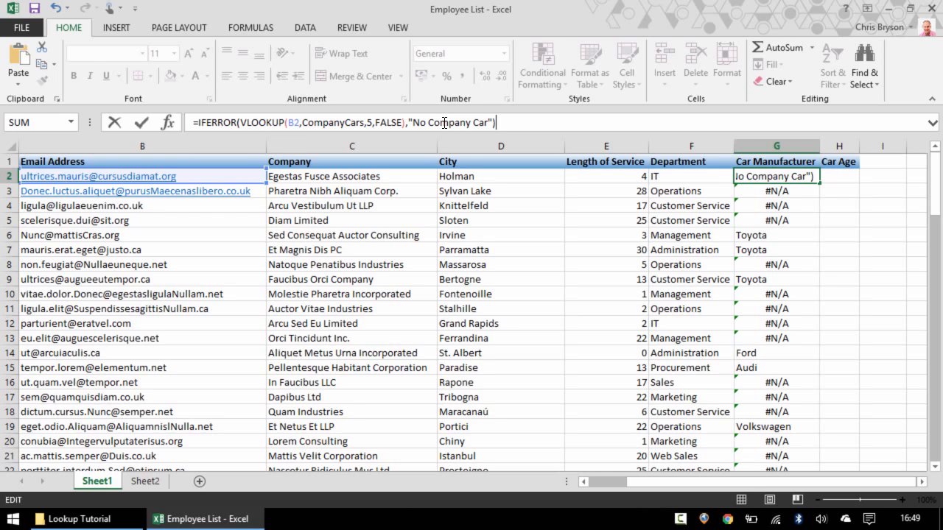
key(Return)
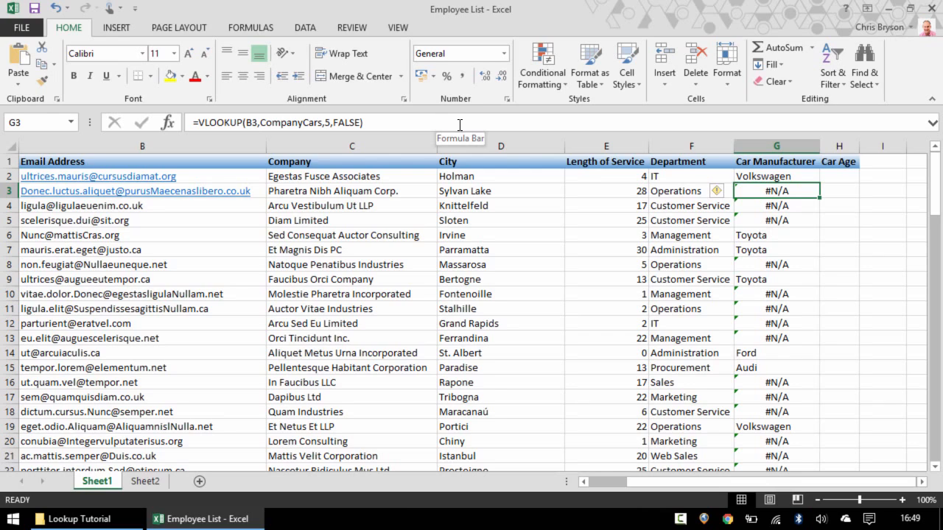
Step: Fill the IFERROR formula from G2 down the whole Car Manufacturer column
click(785, 176)
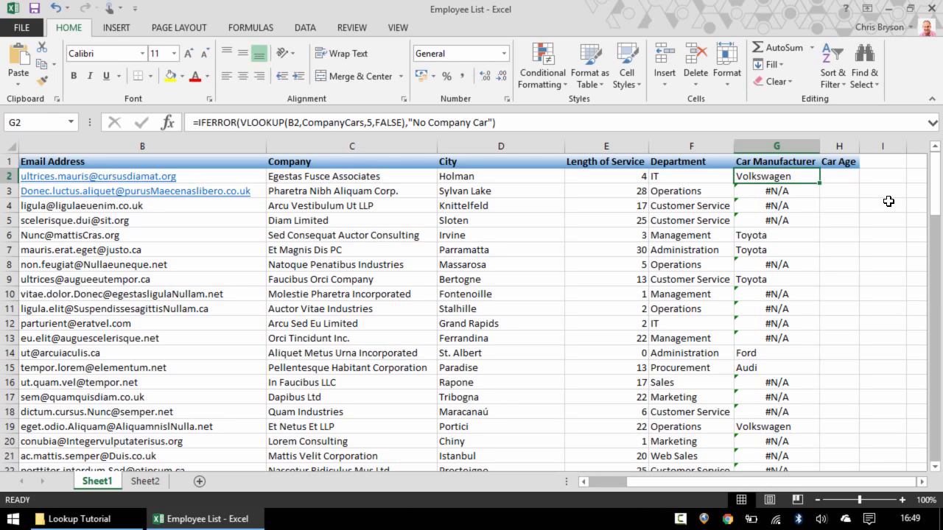
double_click(822, 182)
click(853, 202)
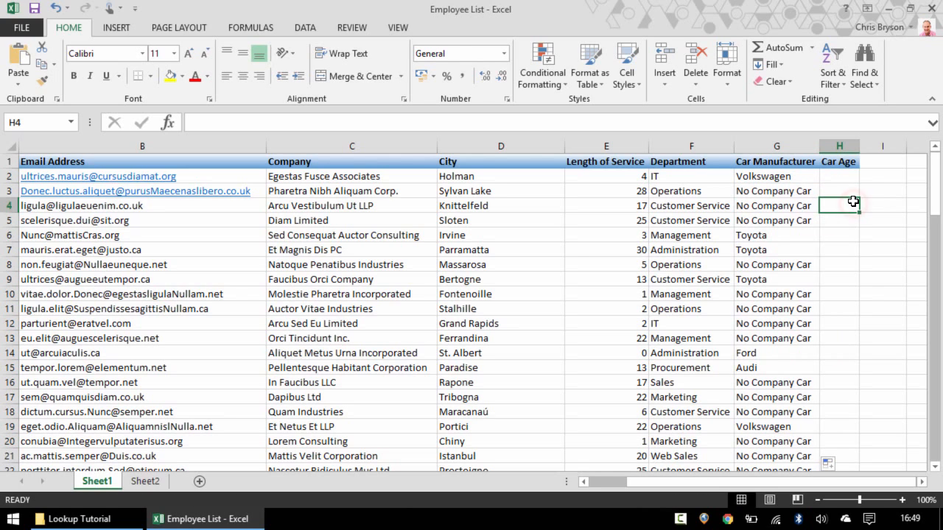
Step: Review the refilled formulas in the Car Manufacturer column at several rows and scan the results down the employee list
click(811, 190)
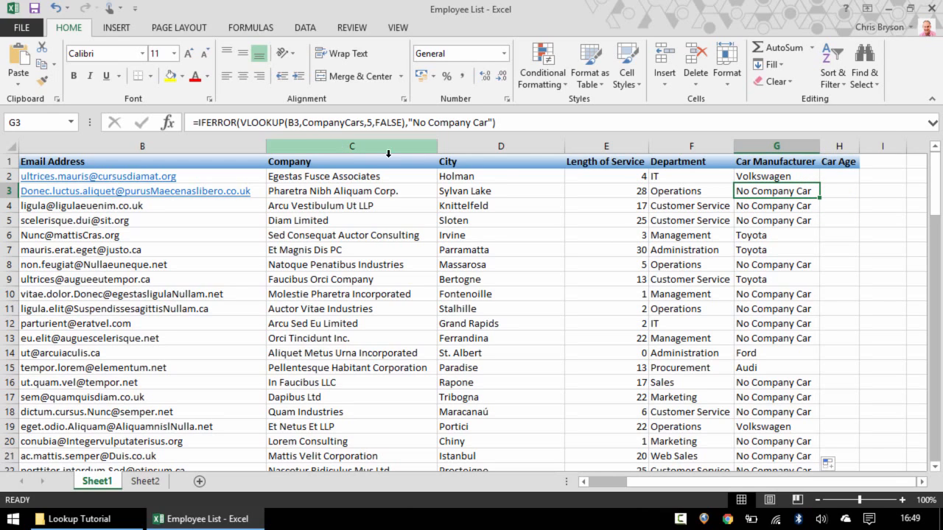
click(781, 205)
click(792, 219)
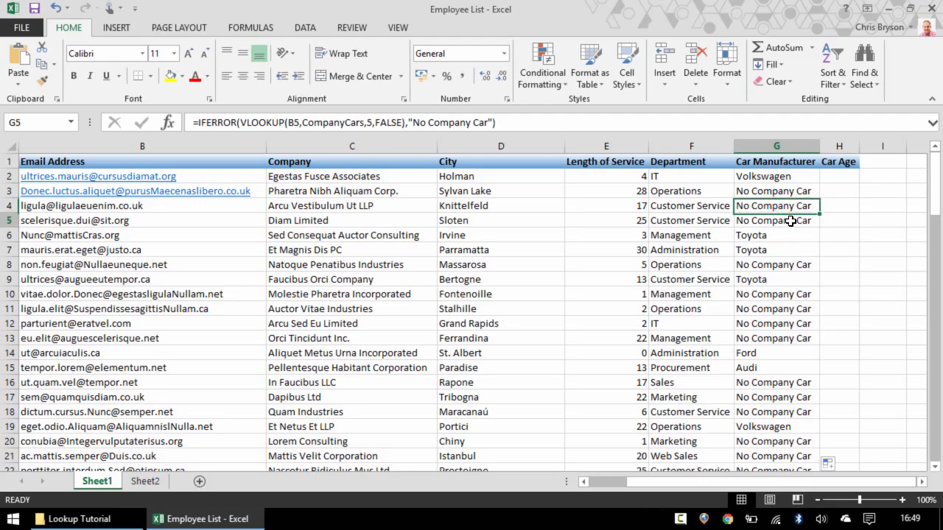
click(811, 325)
scroll(803, 328, down, 3)
scroll(801, 326, down, 17)
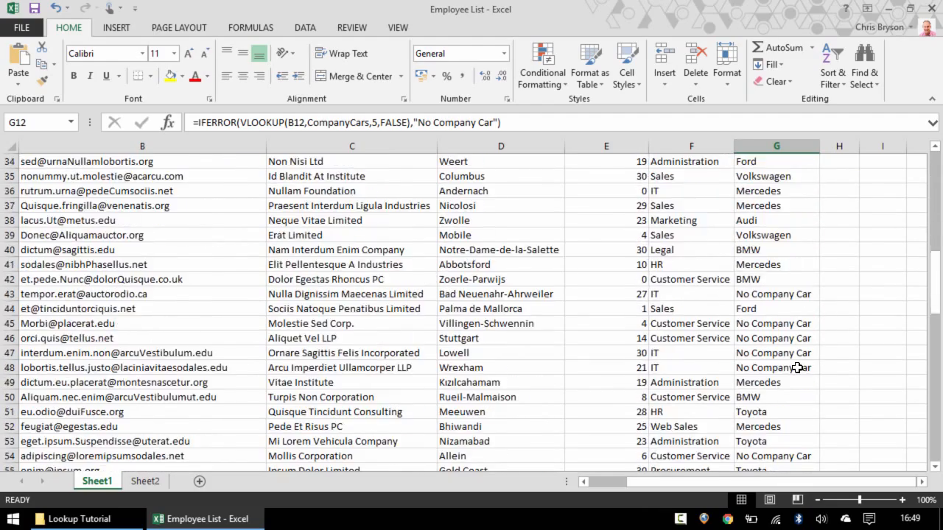
scroll(791, 385, down, 6)
scroll(790, 398, up, 20)
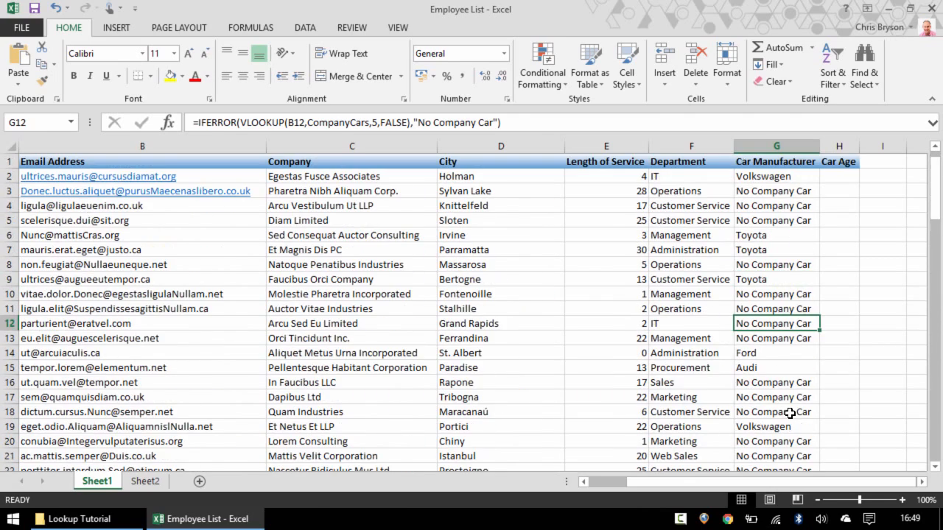
click(781, 176)
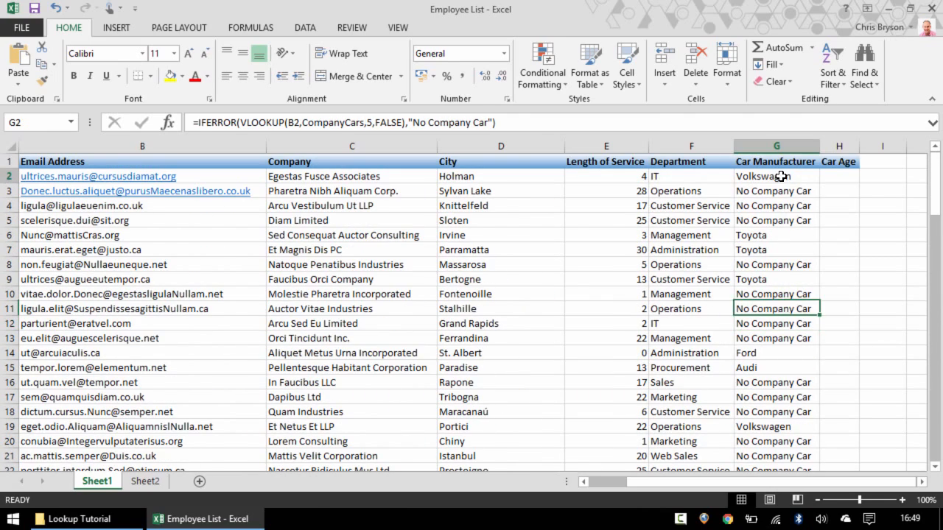
Step: Change the IFERROR fallback in G2 from text to an empty string ("")
click(487, 121)
key(BackSpace)
key(BackSpace)
key(BackSpace)
key(BackSpace)
key(BackSpace)
key(BackSpace)
key(BackSpace)
key(BackSpace)
key(BackSpace)
key(BackSpace)
key(BackSpace)
key(BackSpace)
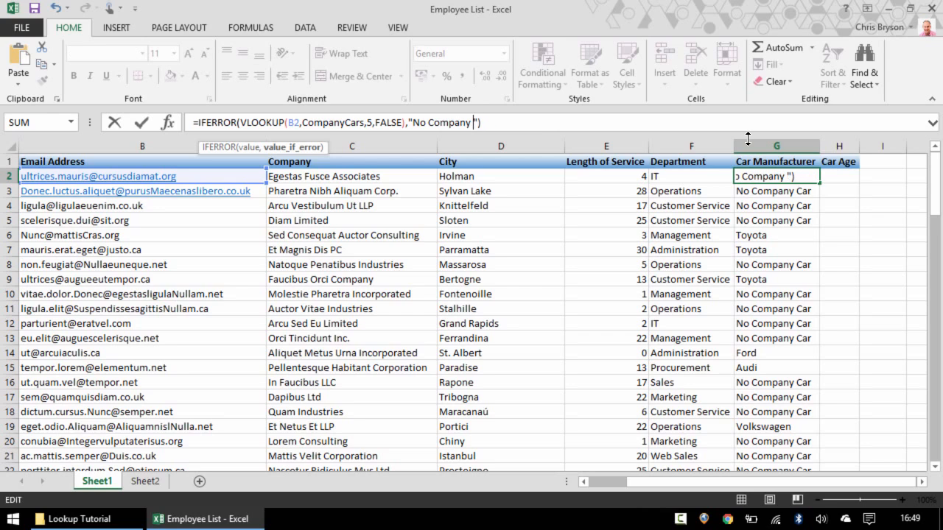
key(BackSpace)
key(BackSpace)
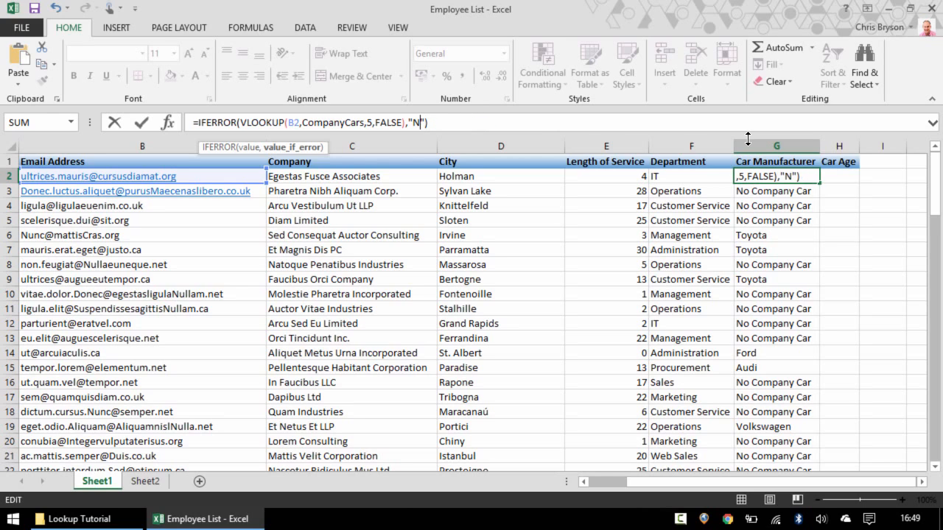
key(Return)
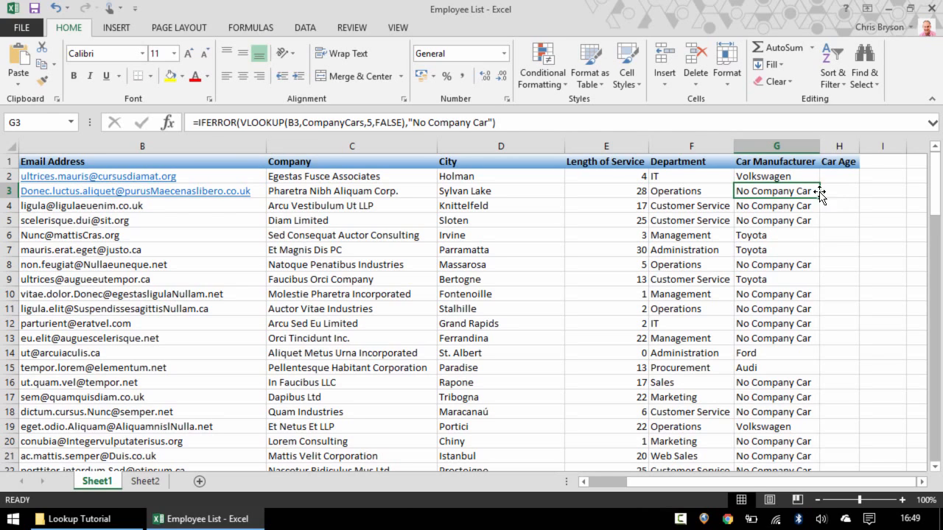
Step: Fill the revised IFERROR formula from G2 down the whole Car Manufacturer column
click(807, 178)
double_click(820, 183)
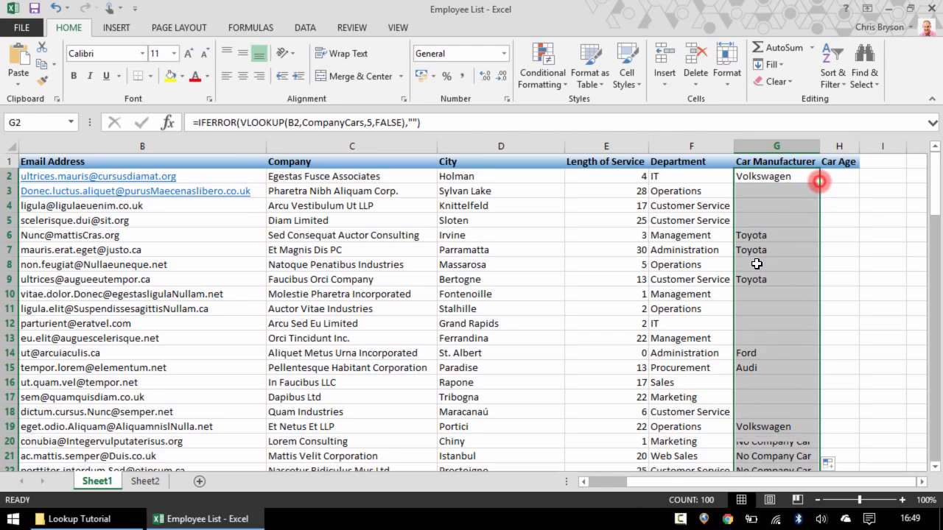
click(716, 220)
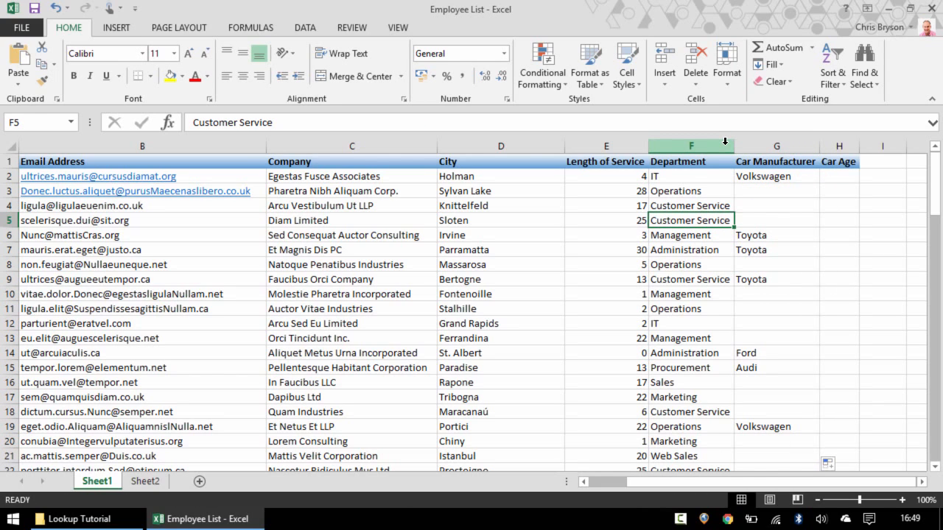
Step: Check the refilled Car Manufacturer formulas in several rows, including G2, G6, G7 and G48, and scan the results down the list
click(773, 177)
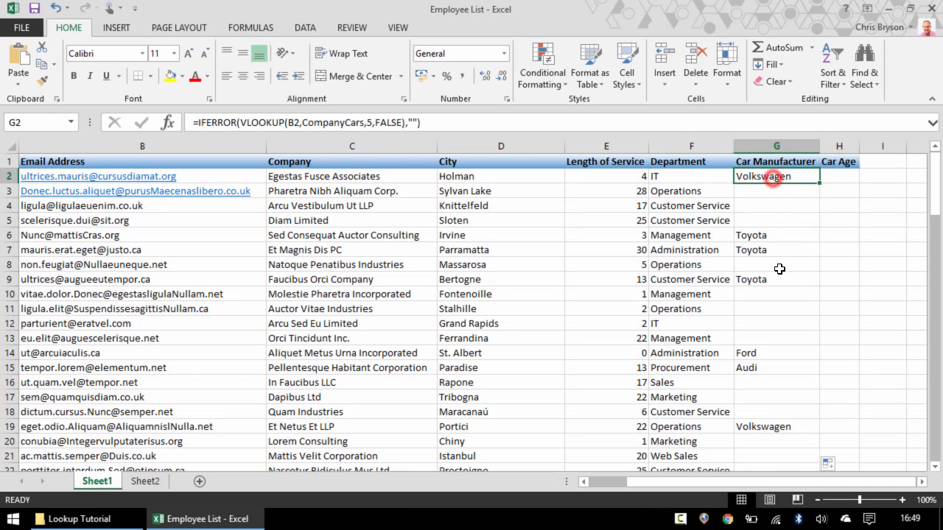
click(781, 232)
click(781, 252)
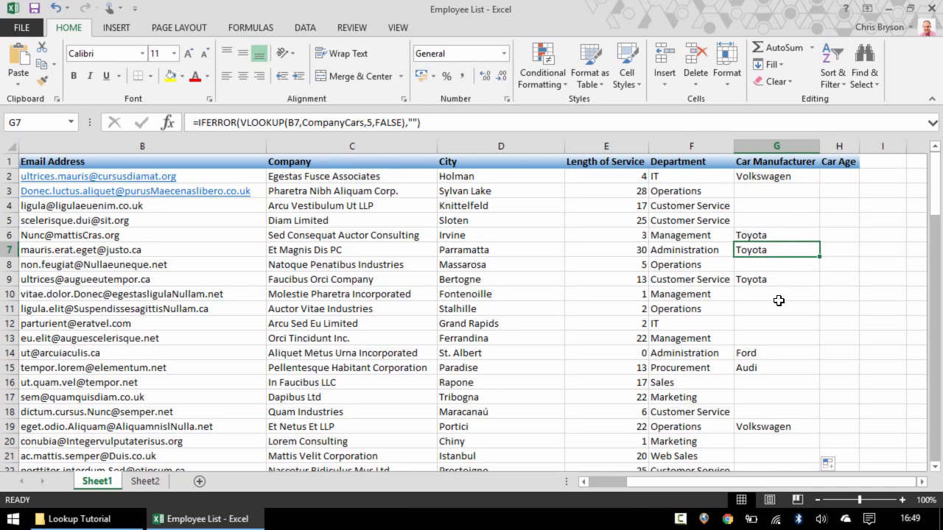
scroll(779, 305, down, 13)
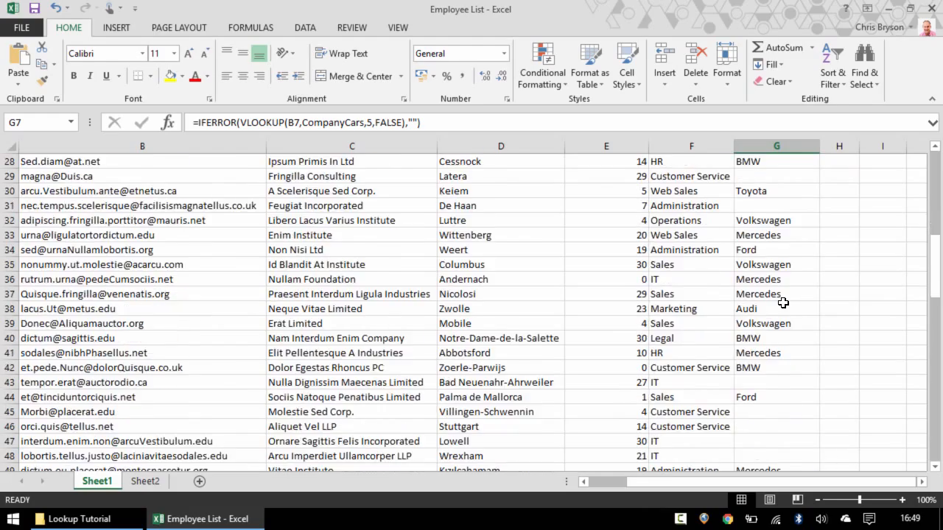
click(779, 250)
click(778, 280)
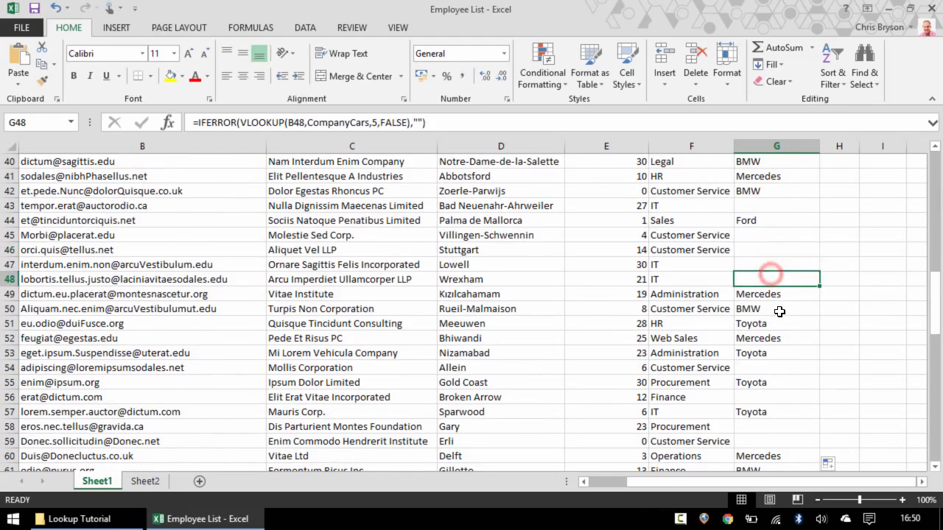
scroll(779, 313, down, 5)
scroll(779, 323, down, 14)
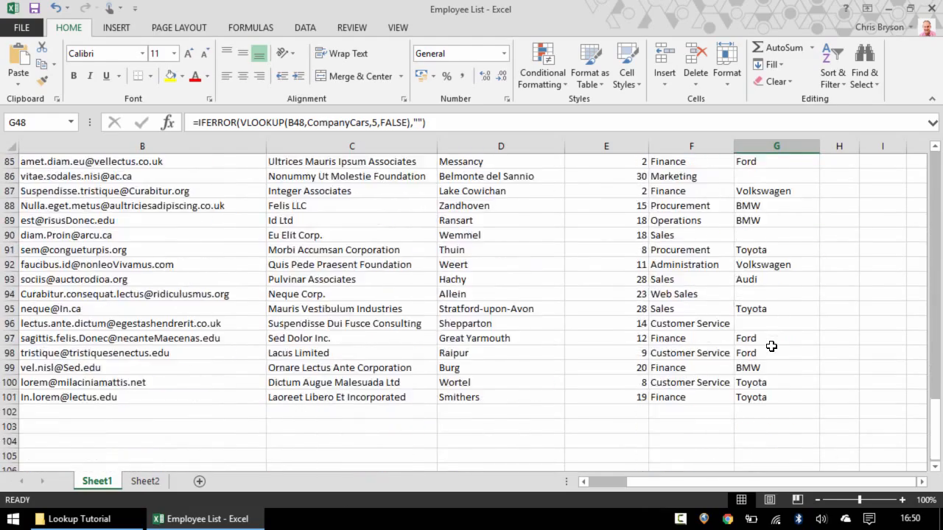
scroll(764, 358, up, 20)
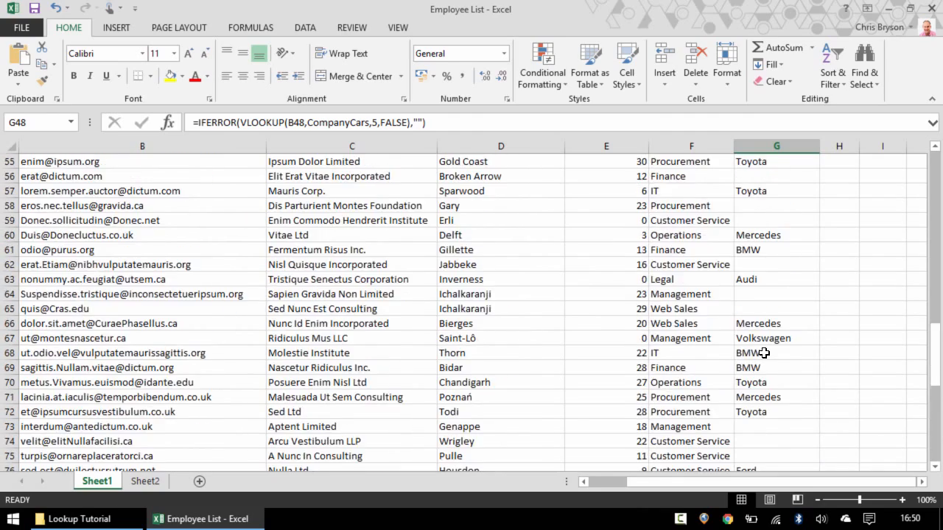
scroll(764, 353, up, 9)
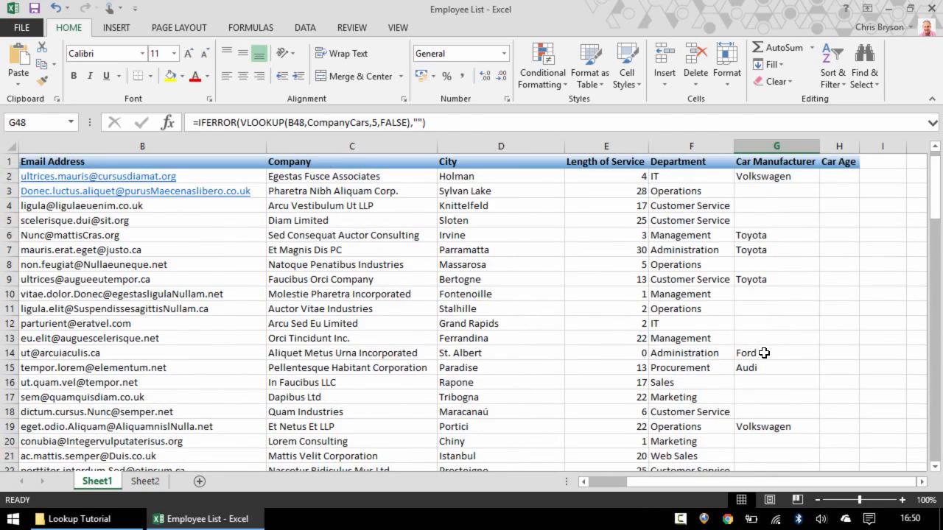
Step: Enter a VLOOKUP in H2 that looks up B2 in the named range CompanyCars, returning column 4 with an exact match (FALSE)
click(840, 177)
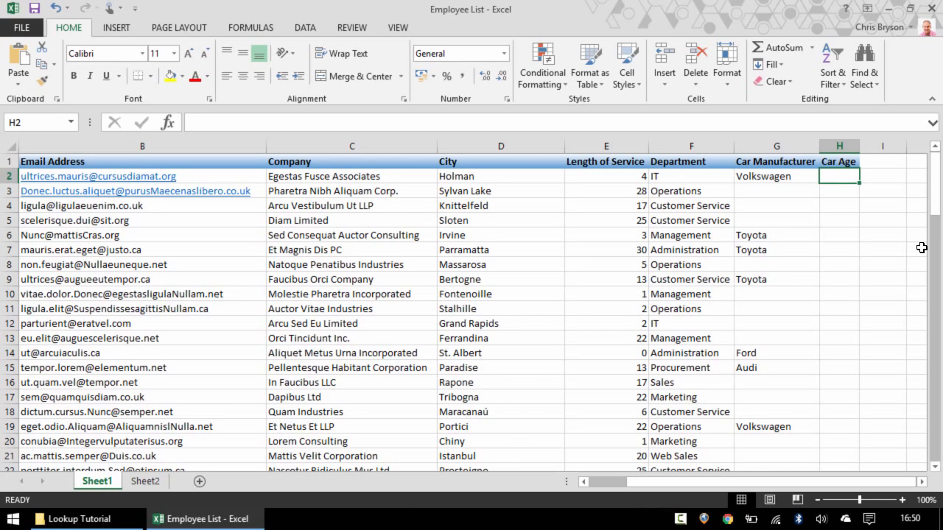
text(=vlooku)
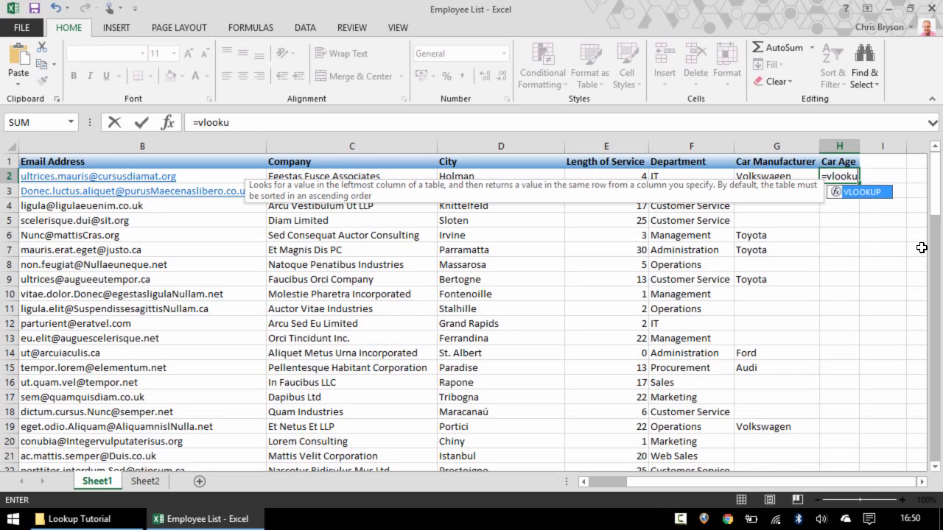
text(p()
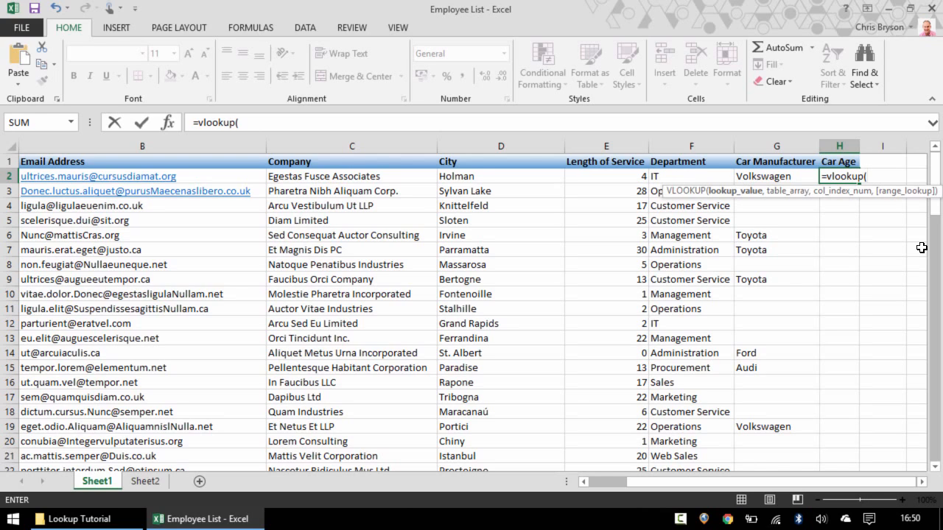
click(229, 177)
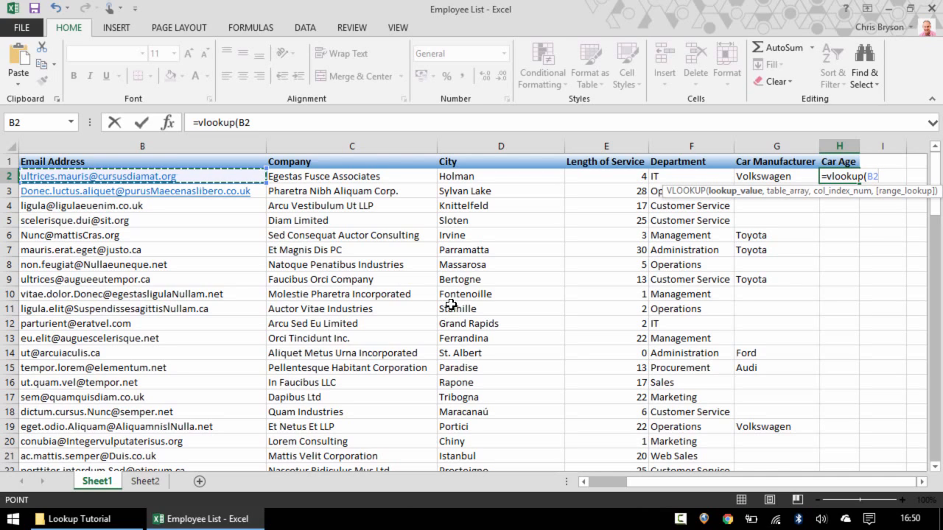
text(,)
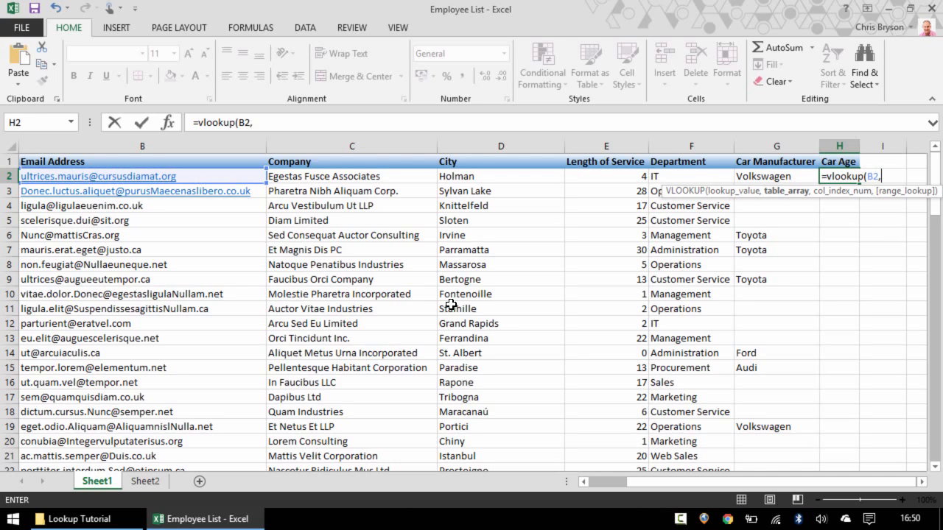
key(F3)
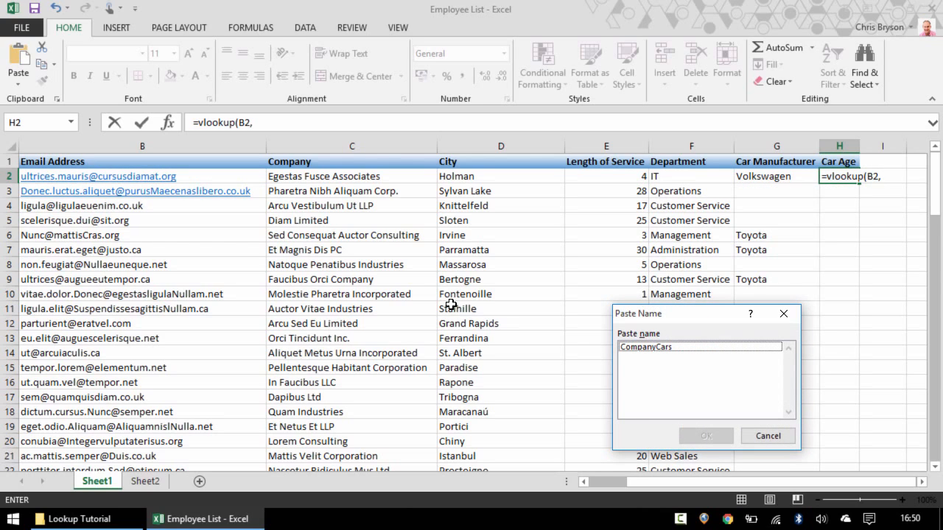
click(639, 348)
click(712, 436)
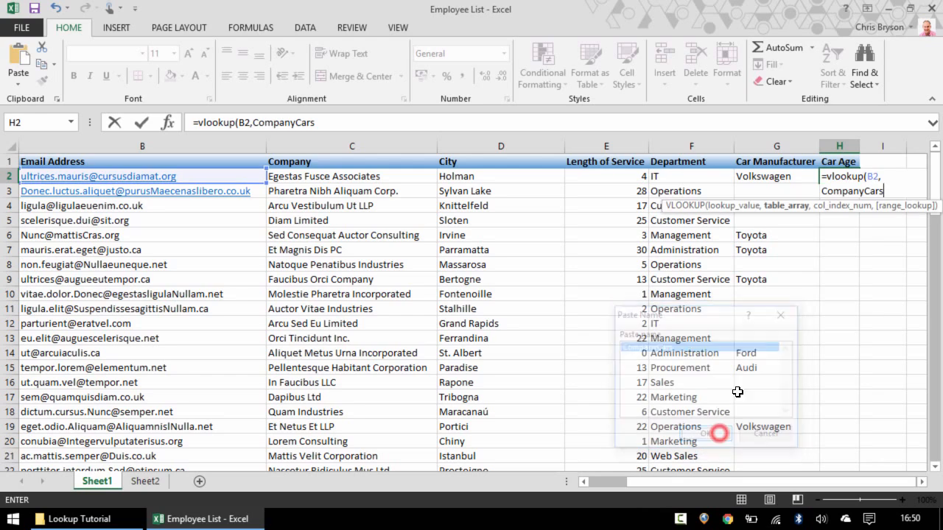
text(,)
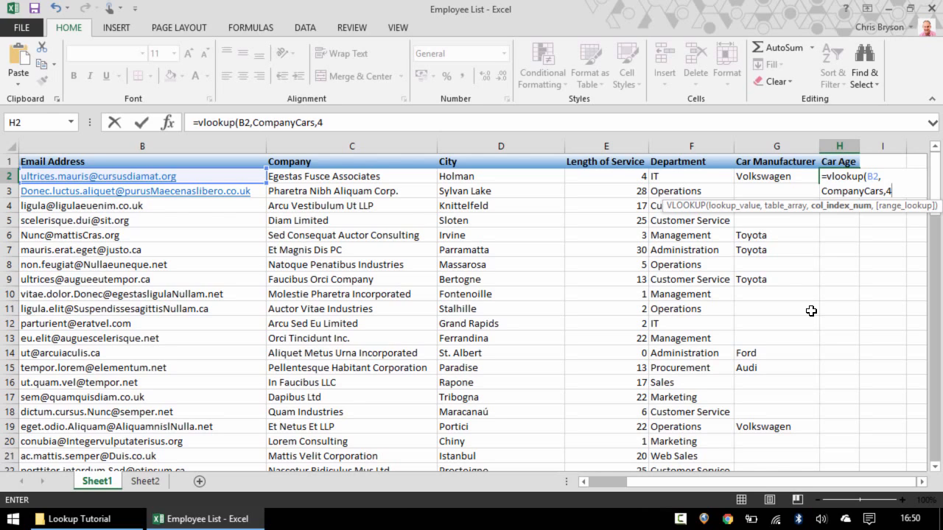
text(4,false)
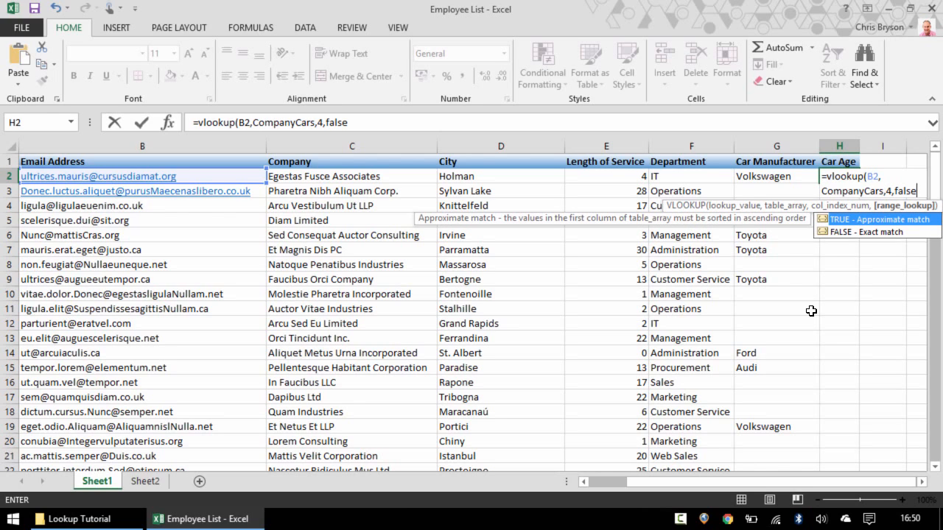
text())
key(Return)
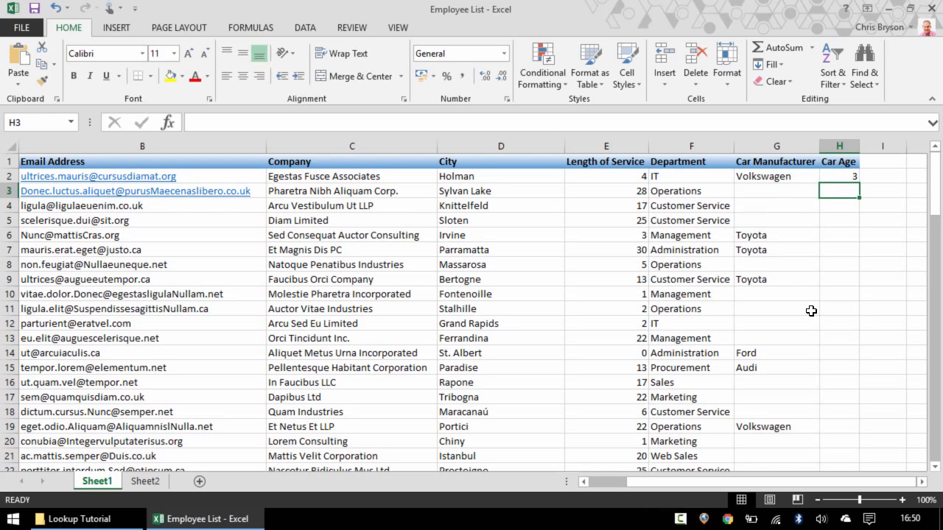
Step: Wrap the Car Age VLOOKUP in H2 in IFERROR with an empty string ("") as the fallback
click(851, 177)
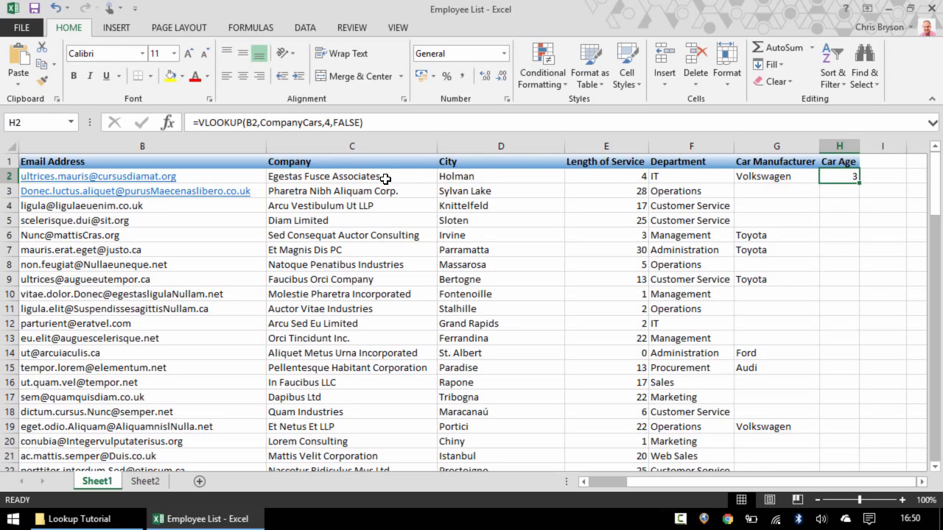
click(199, 122)
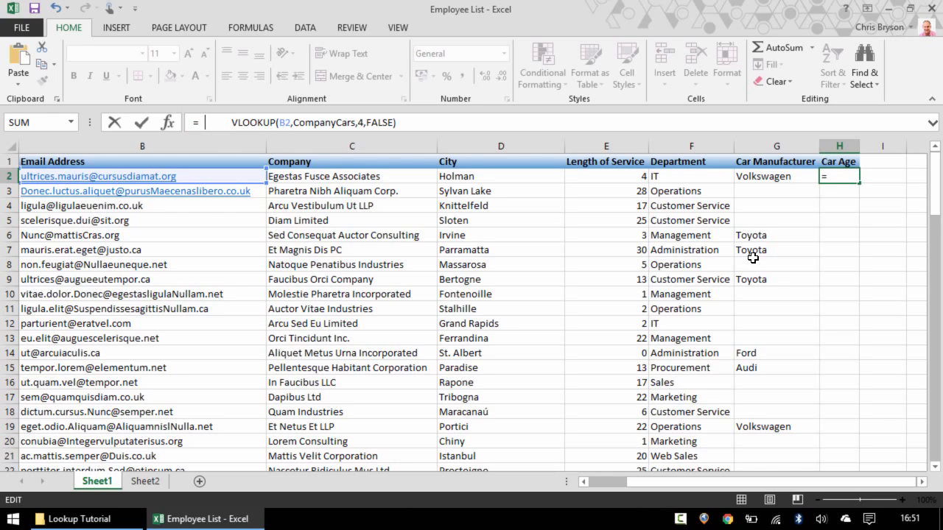
text(iferro)
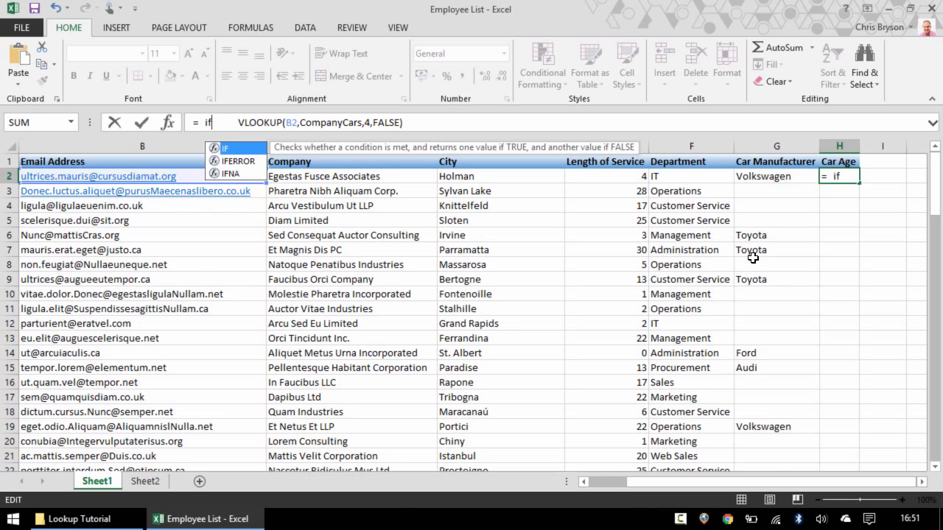
key(BackSpace)
key(BackSpace)
key(BackSpace)
key(BackSpace)
key(BackSpace)
key(BackSpace)
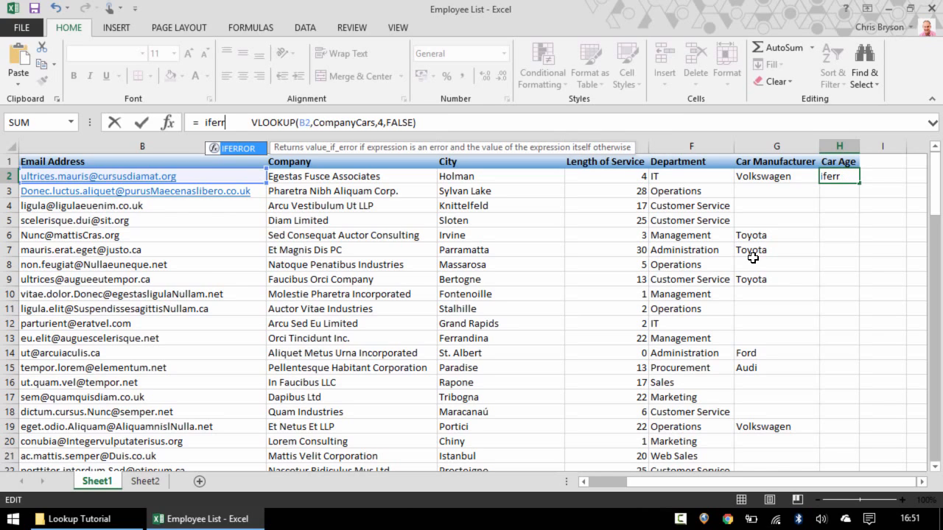
text(IFERROR)
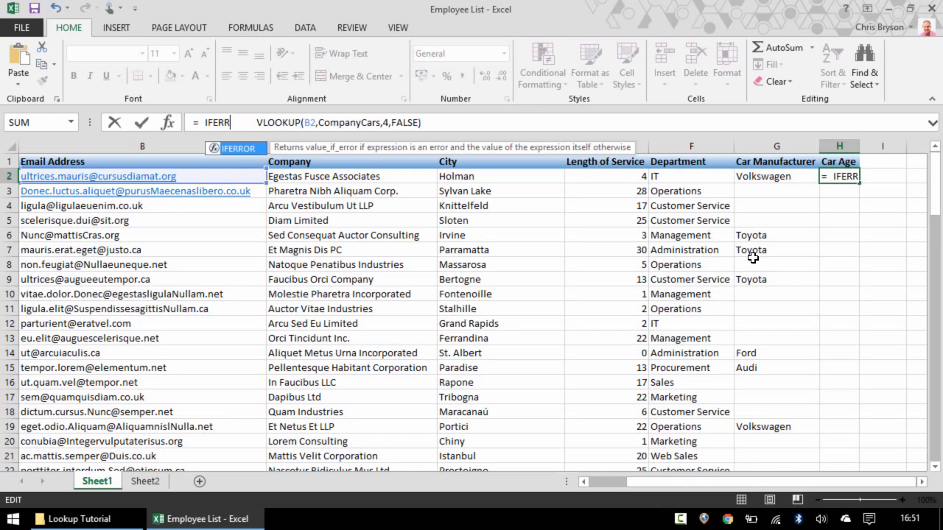
text(()
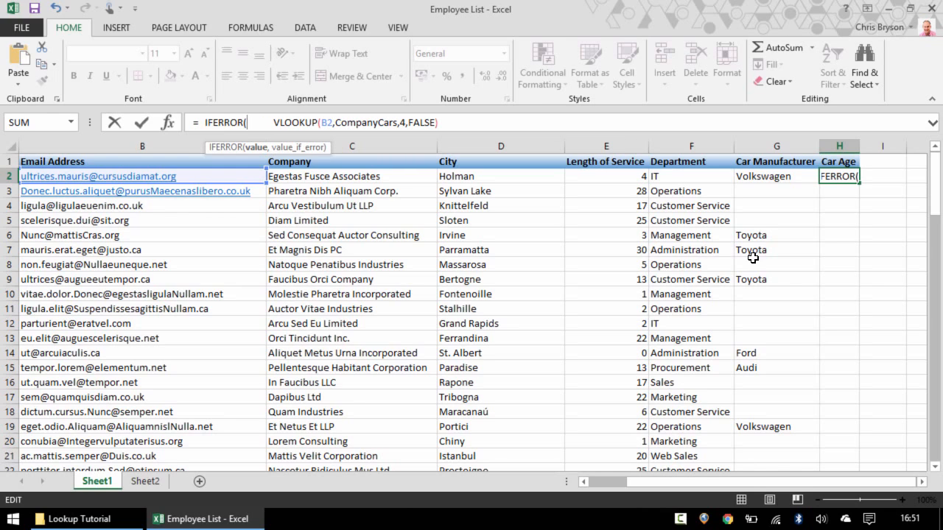
click(480, 122)
text(,)
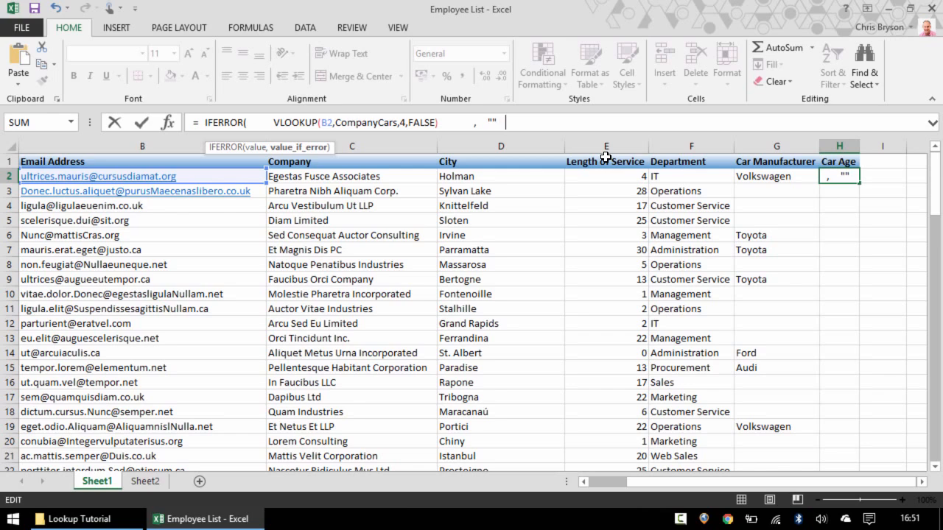
text())
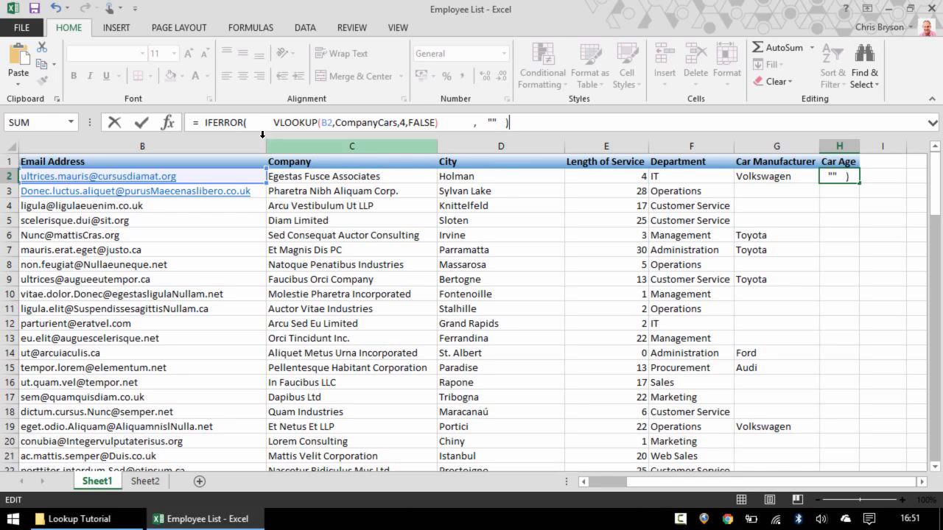
Step: Remove the extra spaces from the H2 formula so it reads =IFERROR(VLOOKUP(B2,CompanyCars,4,FALSE),"") and commit it
click(205, 123)
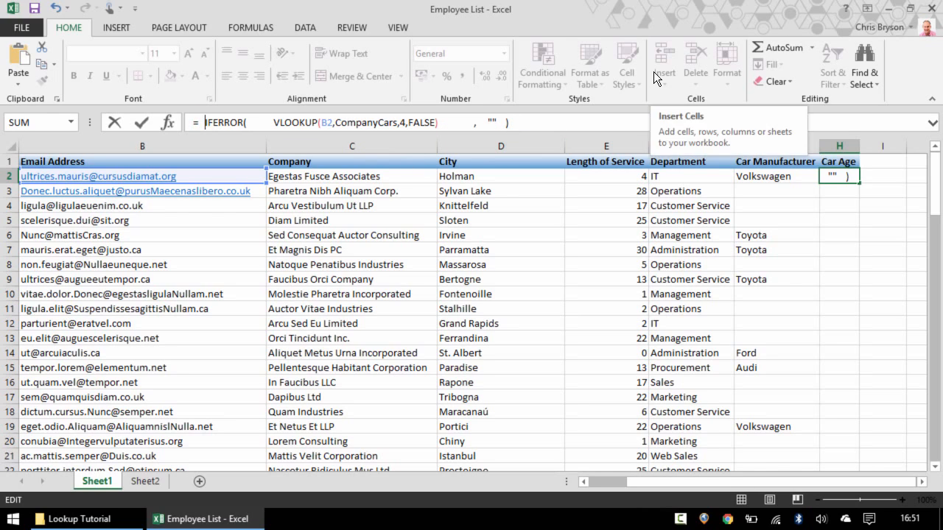
key(BackSpace)
key(Right)
key(Right)
key(Right)
key(Right)
key(Right)
key(Right)
key(Right)
key(Right)
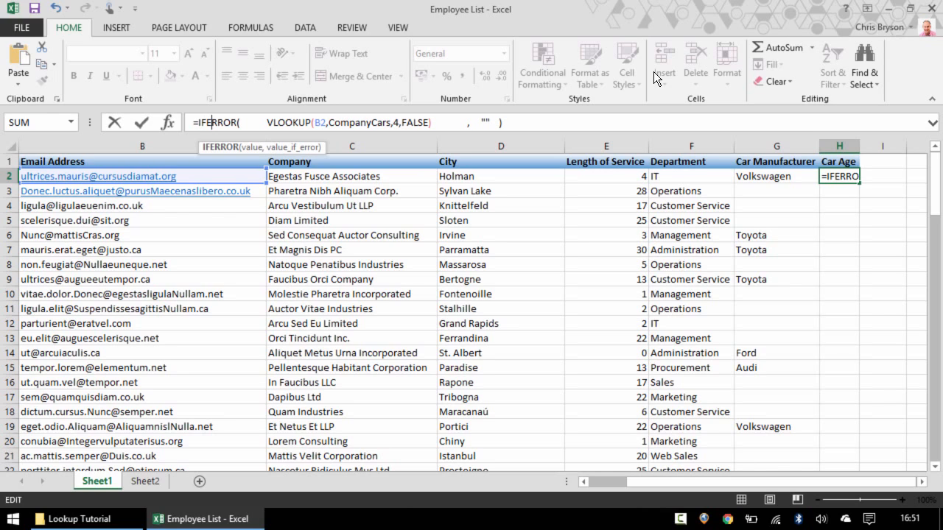
key(Delete)
key(Delete)
key(Delete)
key(Delete)
key(Delete)
key(Delete)
key(Delete)
key(Delete)
key(Right)
key(Right)
key(Right)
key(Right)
key(Right)
key(Right)
key(Right)
key(Right)
key(Right)
key(Right)
key(Right)
key(Right)
key(Right)
key(Right)
key(Right)
key(Right)
key(Right)
key(Right)
key(Right)
key(Right)
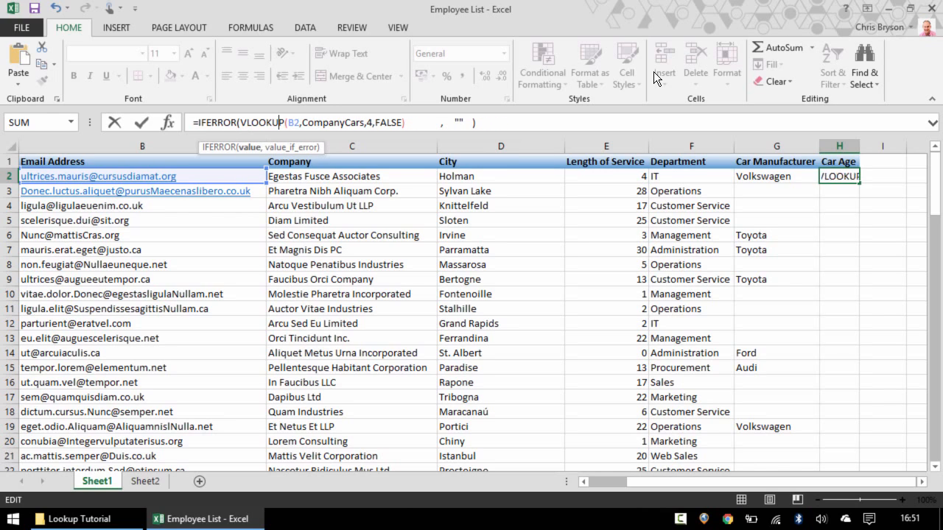
key(shift+Right)
key(shift+Right)
key(shift+Right)
key(shift+Right)
key(shift+Right)
key(shift+Right)
key(shift+Right)
key(shift+Right)
key(shift+Right)
key(shift+Right)
key(shift+Right)
key(Delete)
key(Right)
key(Delete)
key(Delete)
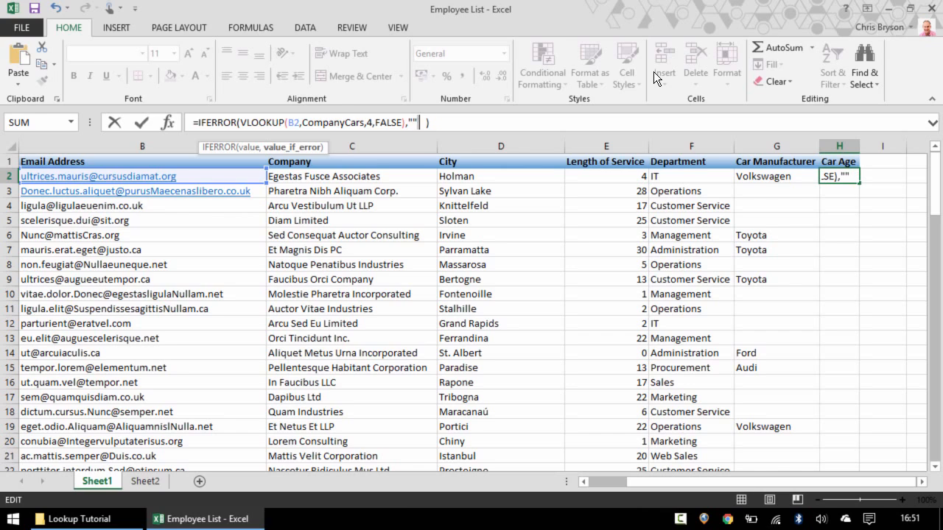
key(Right)
key(Right)
key(Right)
key(Delete)
key(Delete)
key(Return)
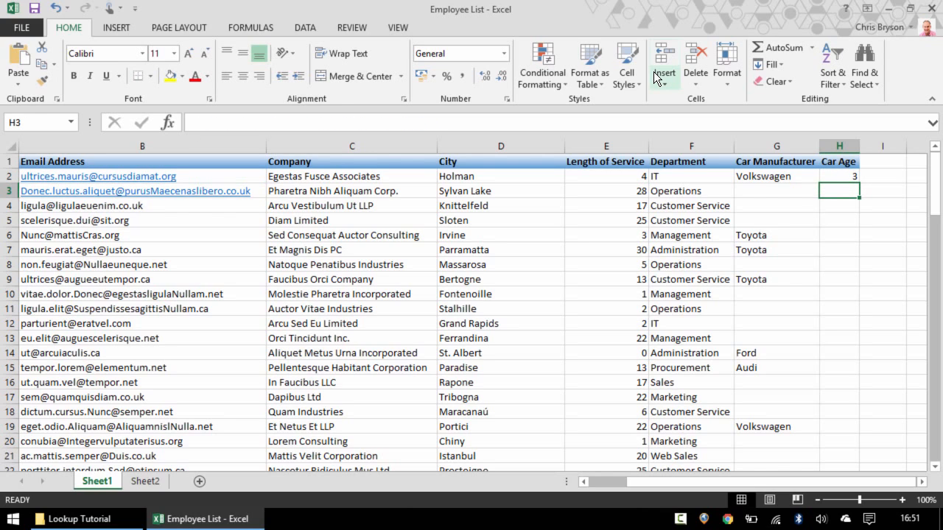
Step: Fill the Car Age formula from H2 down through all the employee rows
click(848, 177)
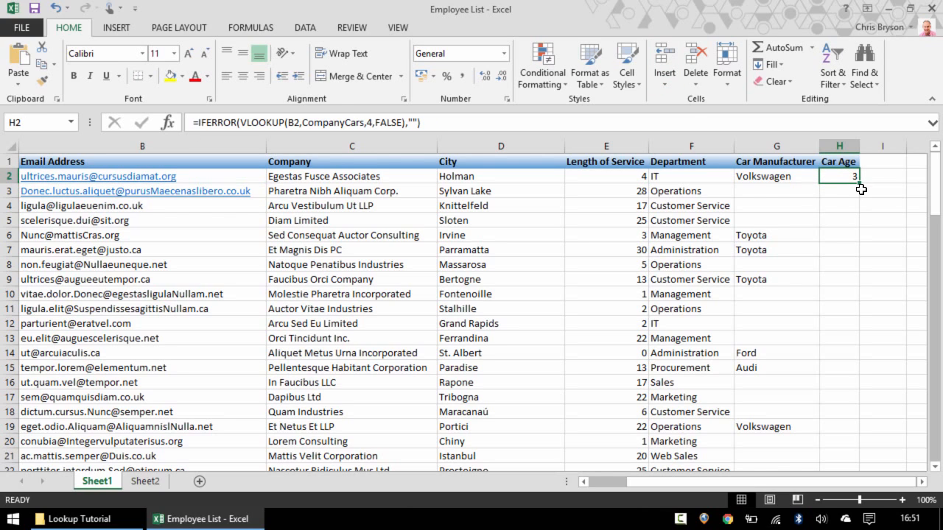
double_click(859, 183)
click(899, 232)
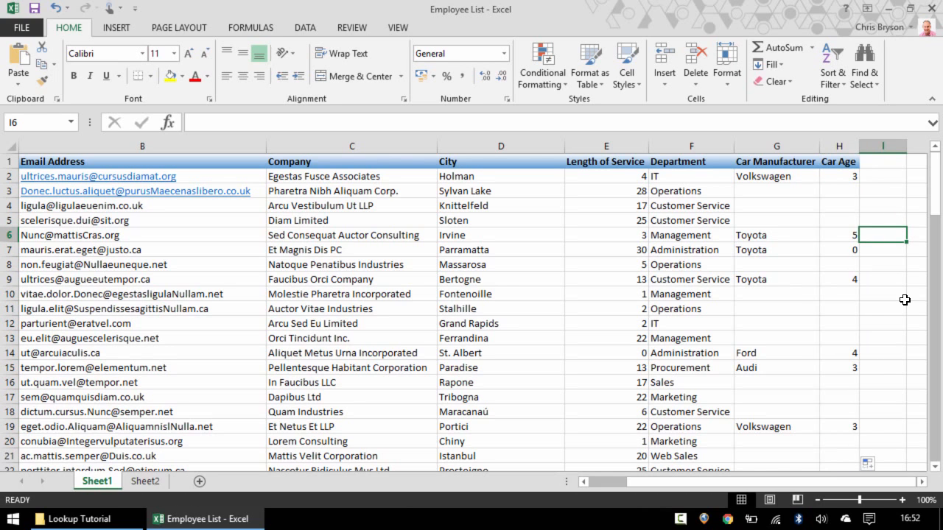
Step: Scan the filled Car Age results down to row 101 and check the Car Manufacturer formulas in G7 and G2
scroll(904, 300, down, 12)
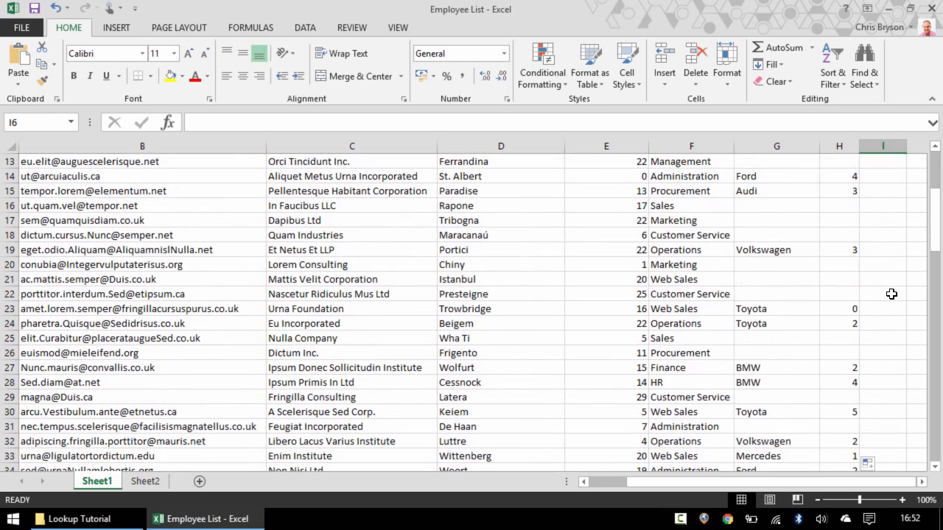
scroll(890, 310, down, 11)
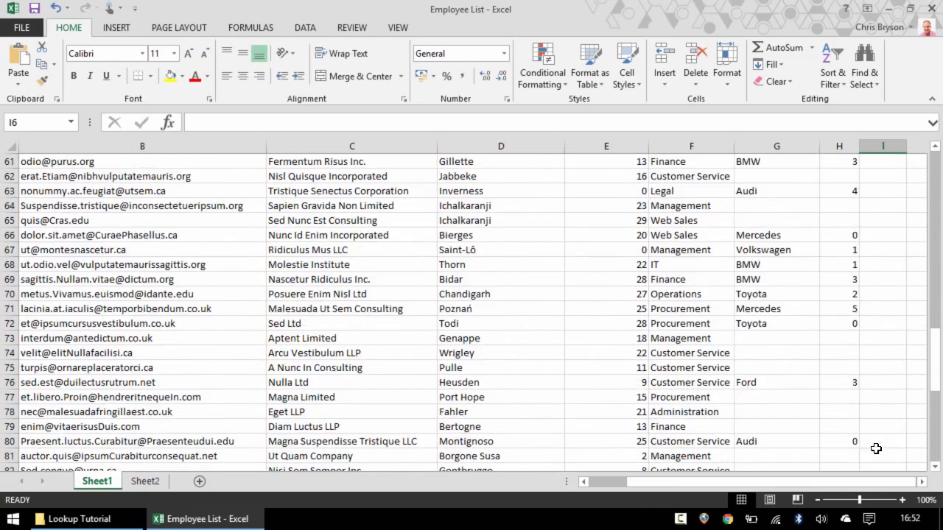
scroll(869, 409, down, 7)
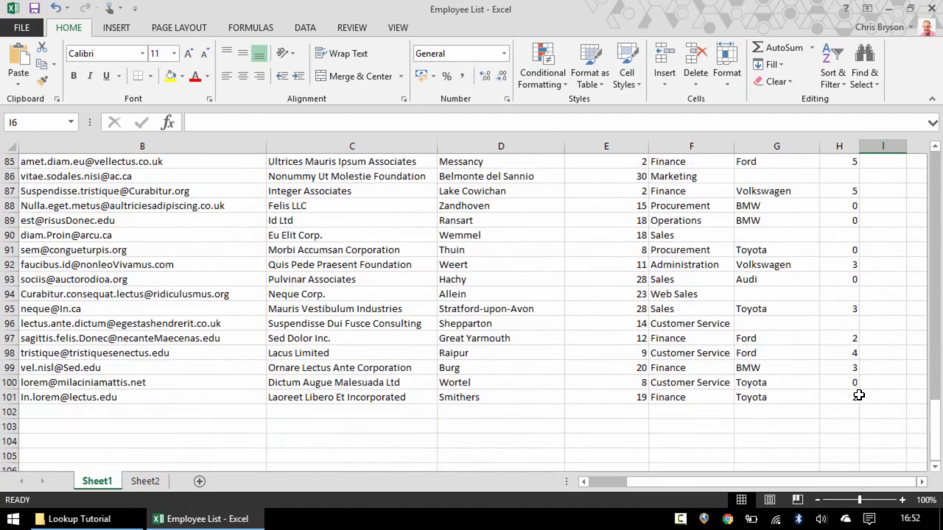
scroll(845, 385, up, 20)
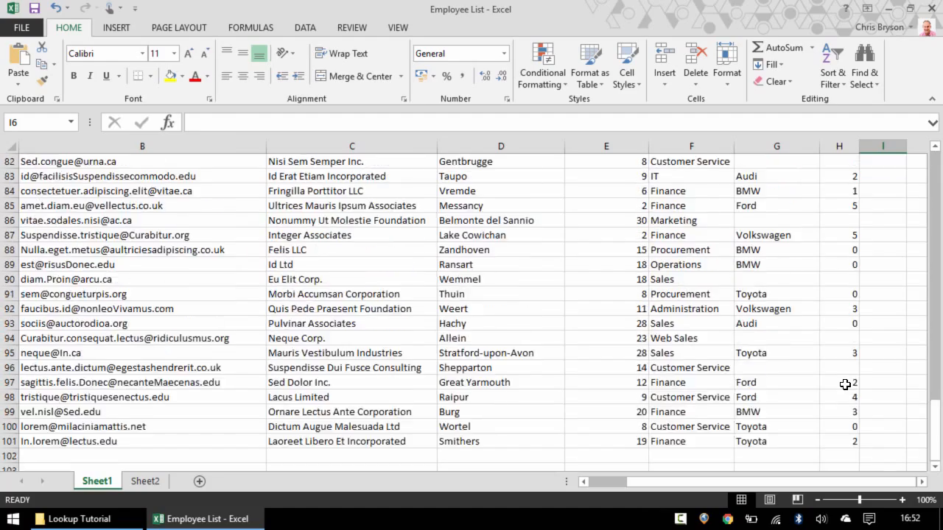
scroll(846, 390, up, 10)
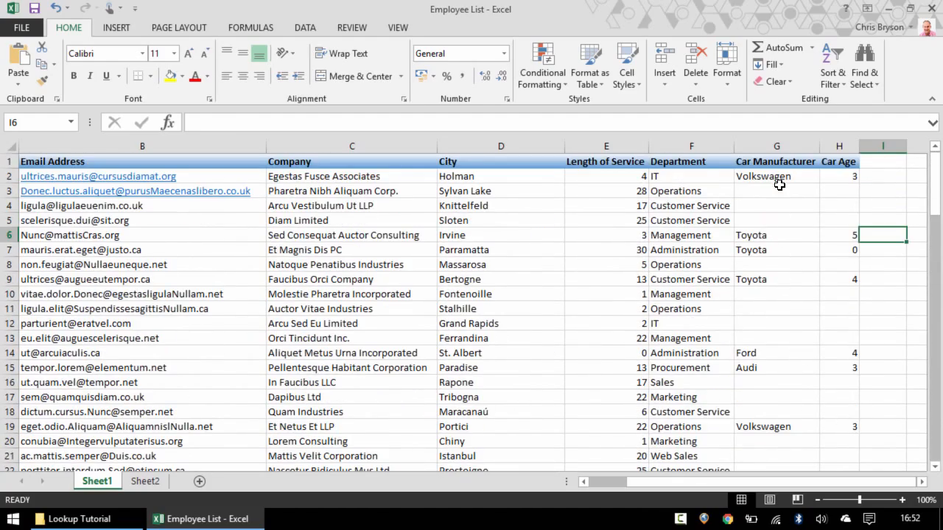
click(768, 253)
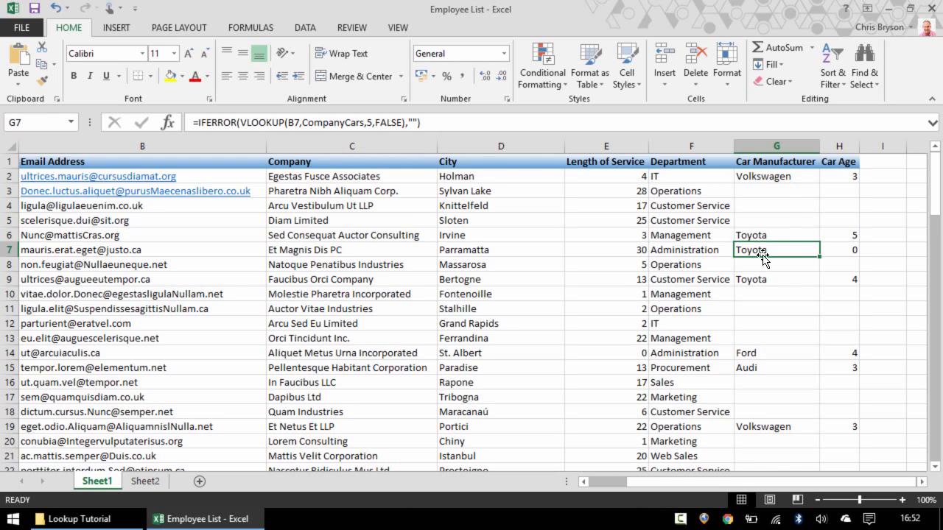
click(769, 182)
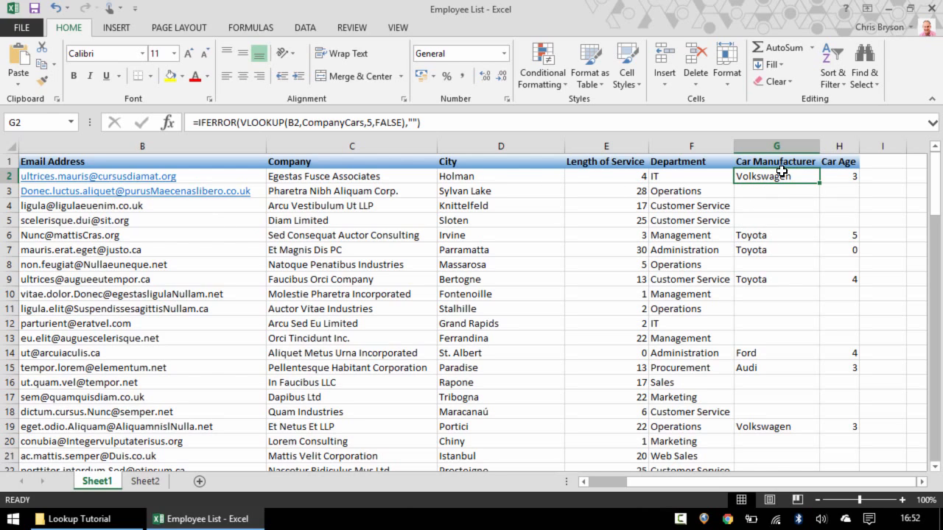
Step: Copy the email address from B2, find it in Sheet2, and return to Sheet1 to compare the car details
click(206, 177)
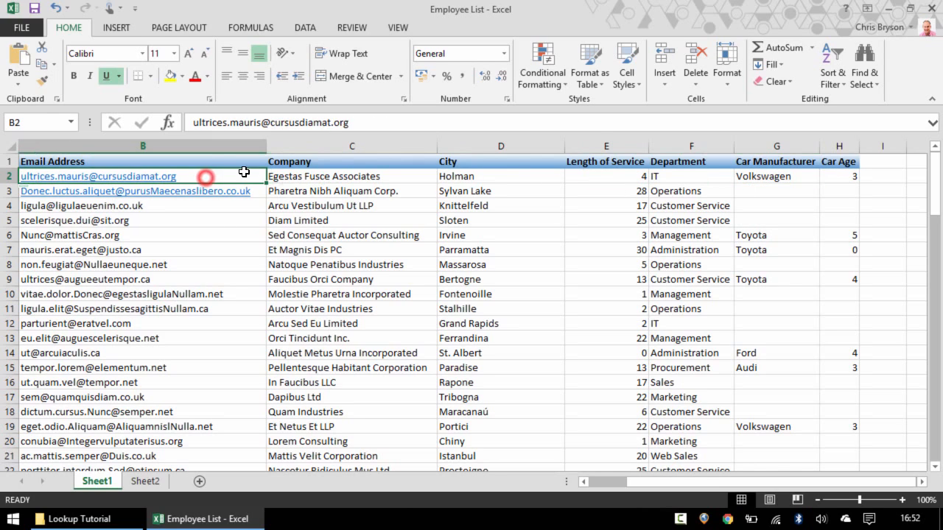
triple_click(370, 121)
key(ctrl+c)
click(129, 482)
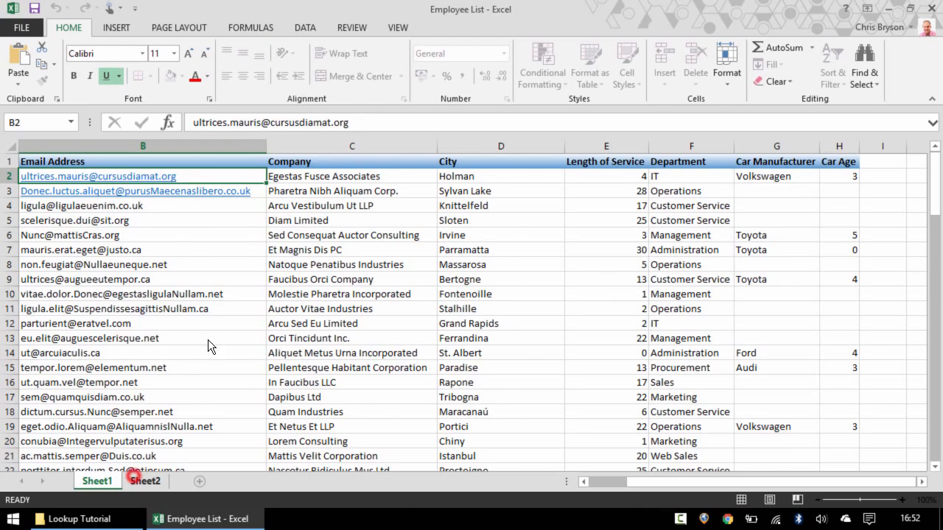
key(ctrl+f)
key(ctrl+v)
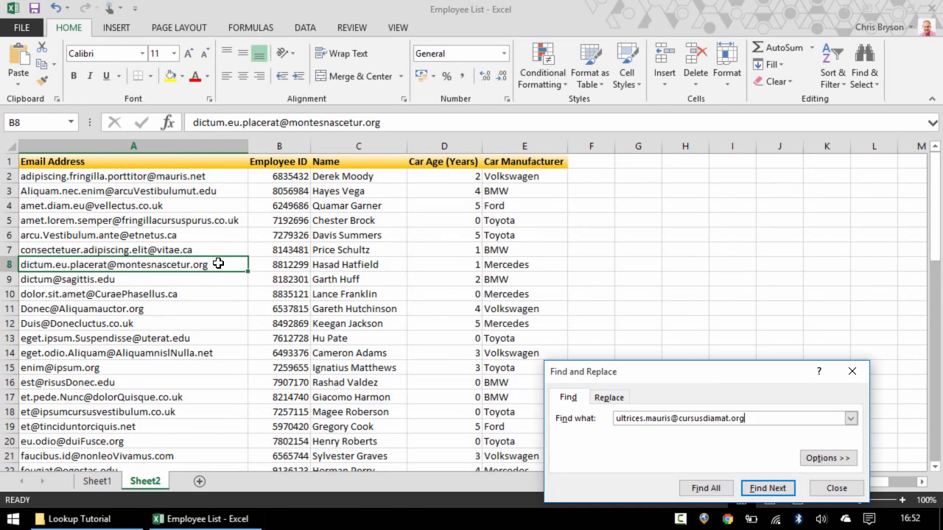
key(Return)
key(Escape)
click(96, 481)
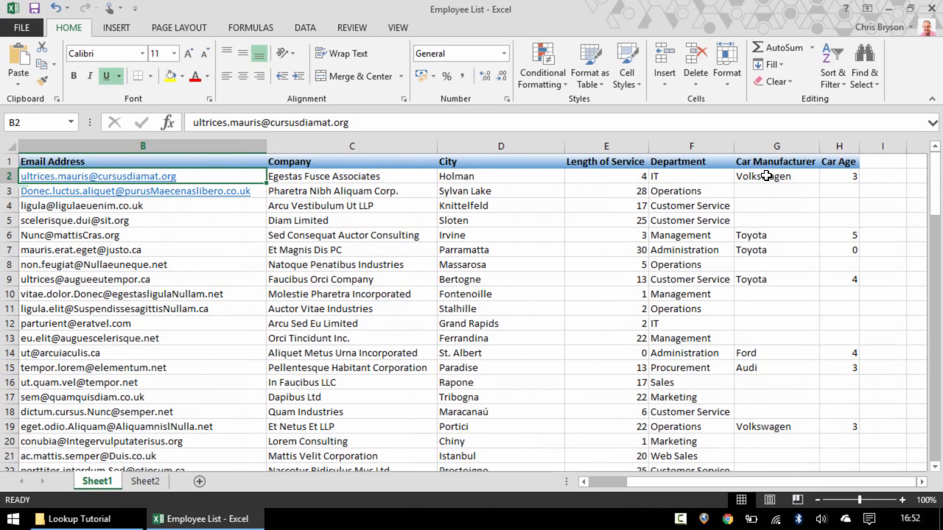
Step: In row 53 of Sheet2, set the car age to 0 and the car manufacturer to BMW
click(145, 481)
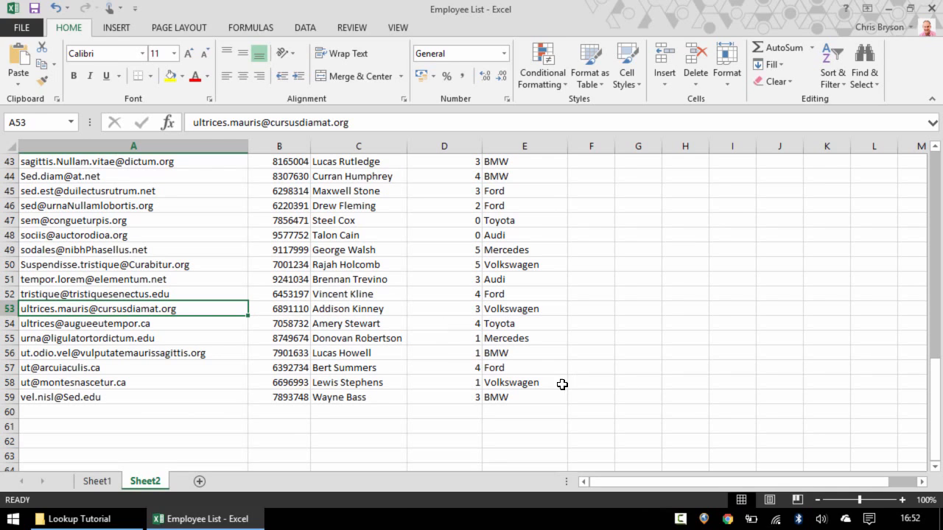
click(447, 310)
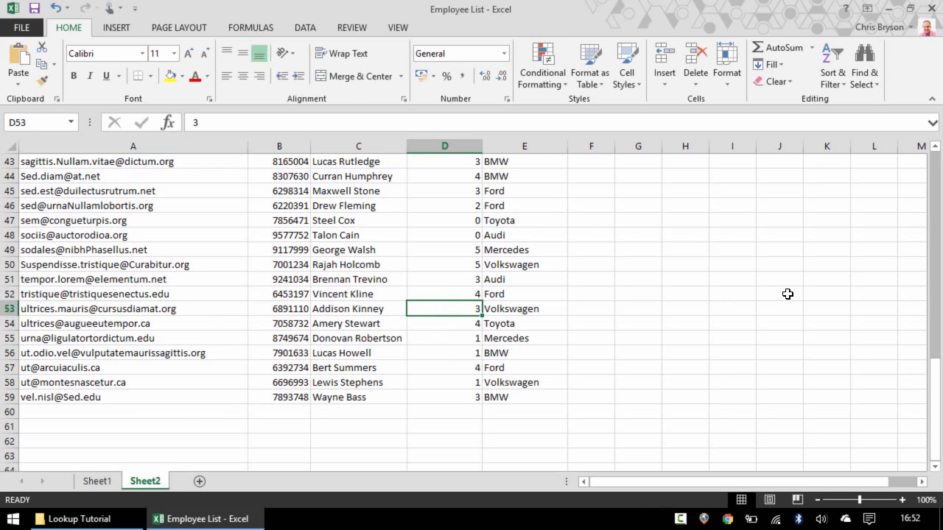
text(0)
key(Tab)
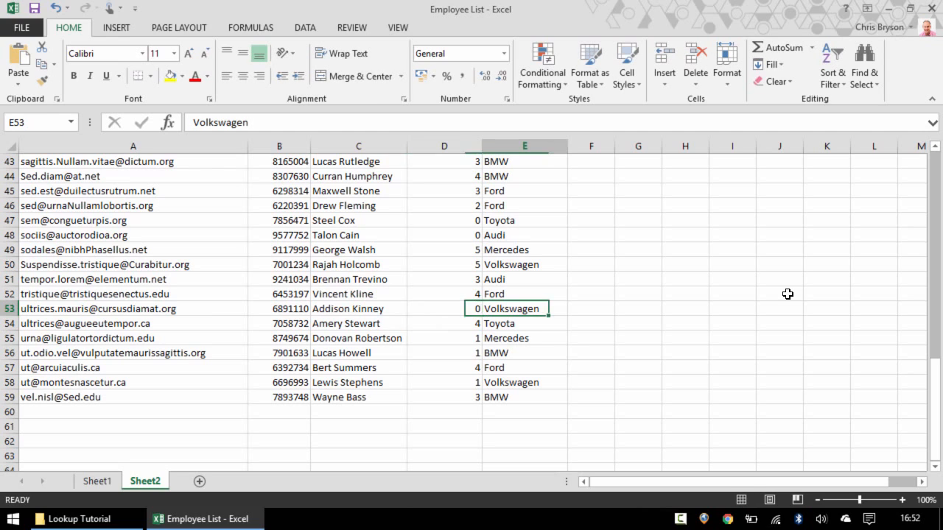
text(BMW)
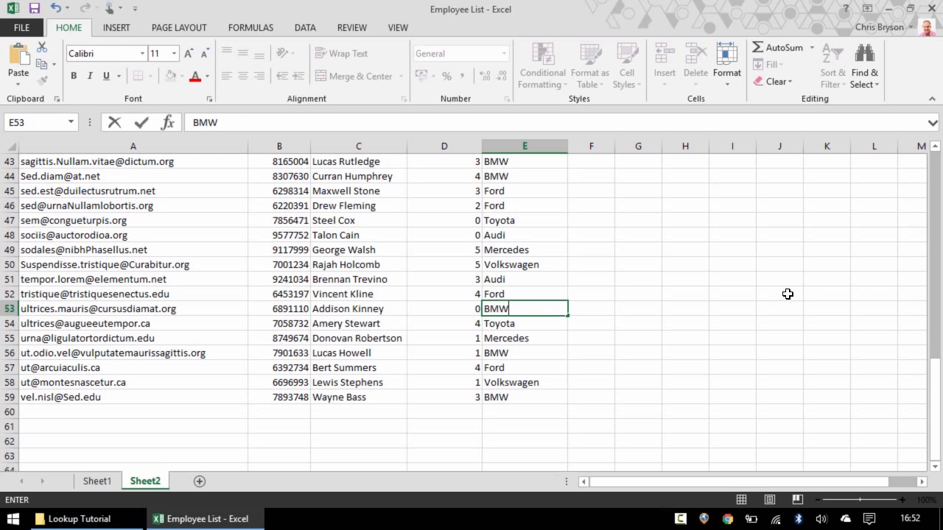
click(385, 308)
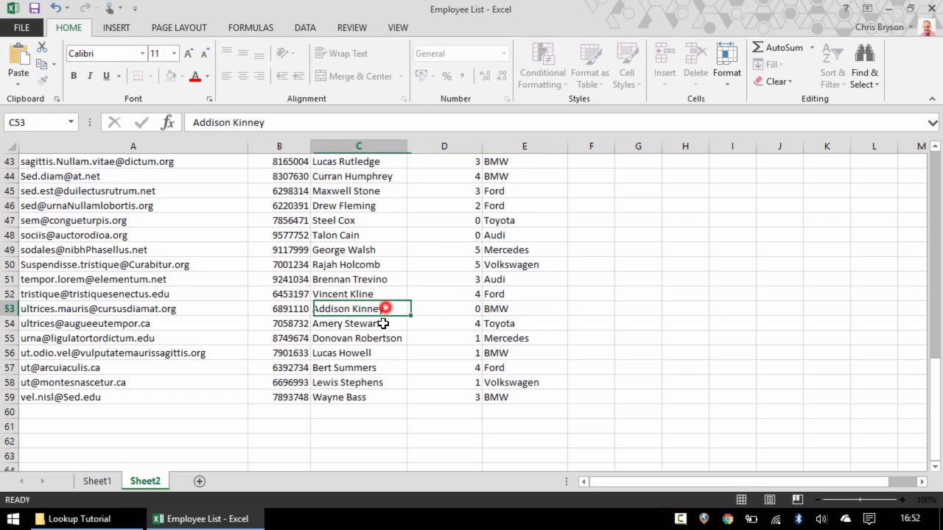
click(123, 308)
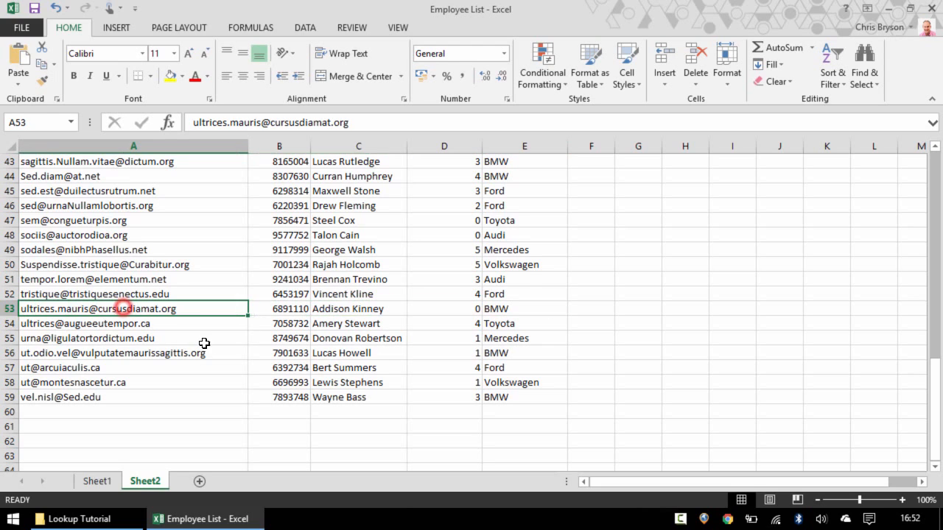
click(471, 308)
click(498, 308)
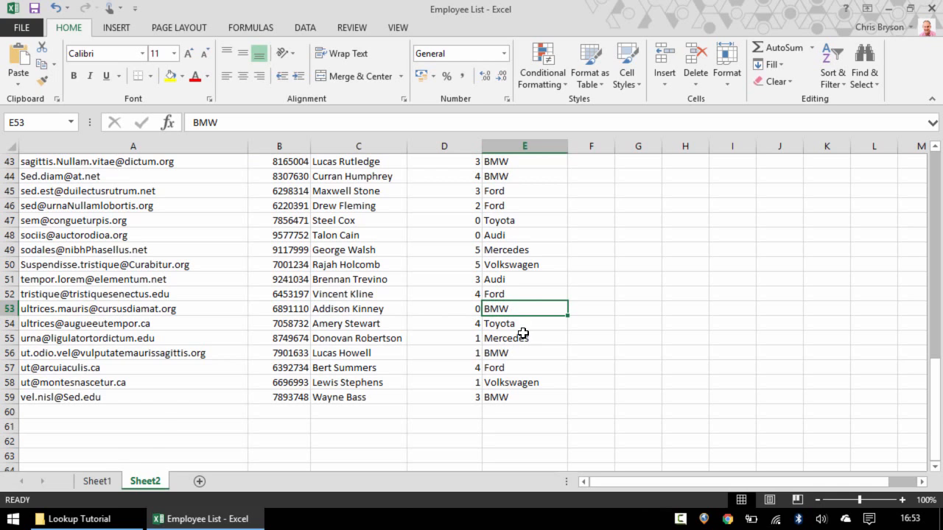
Step: Check on Sheet1 how the Car Manufacturer and Car Age lookups in G2 and H2 respond to the changed source data
click(96, 481)
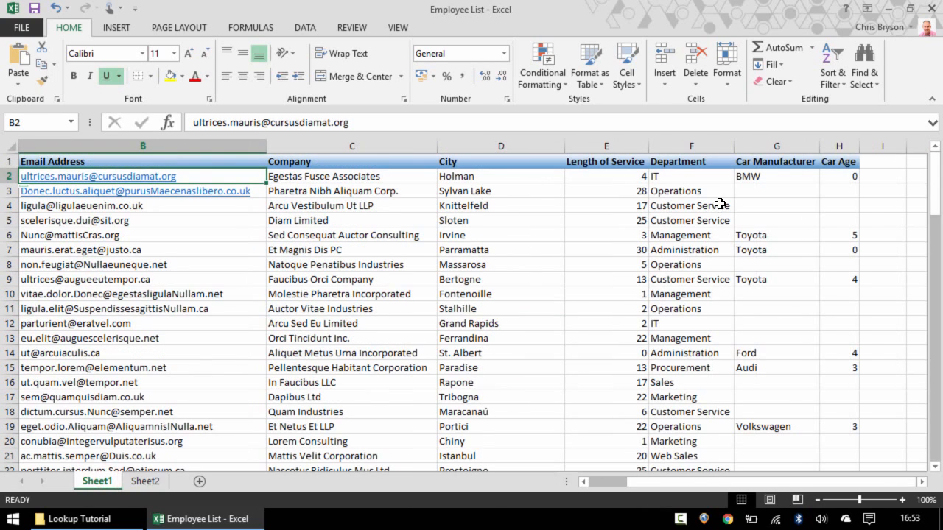
click(790, 176)
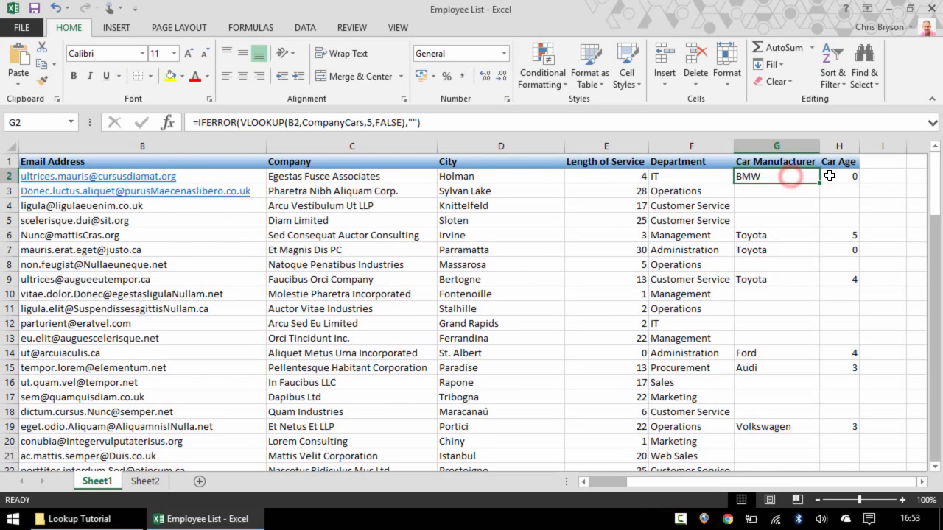
click(836, 177)
click(801, 177)
click(682, 176)
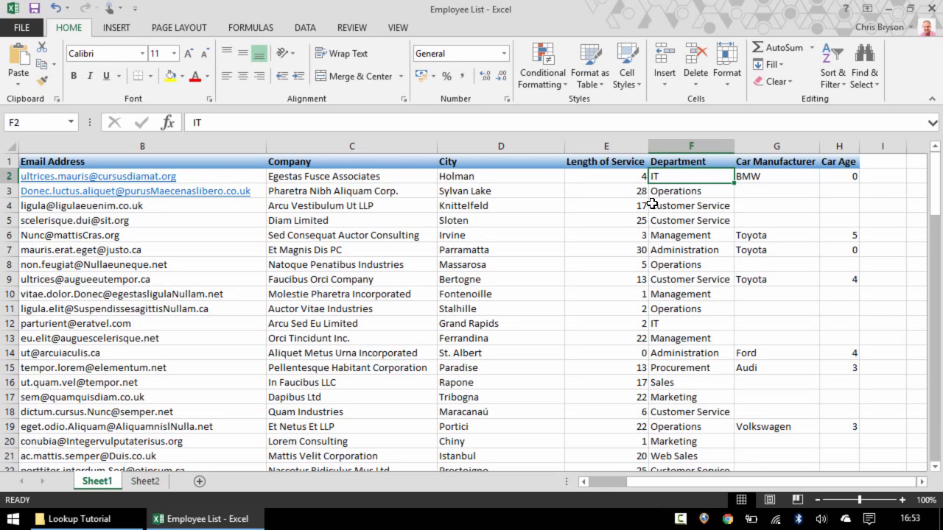
Step: Replace the formulas in the Car Manufacturer column G with static values by copying the column and pasting values over itself
click(777, 144)
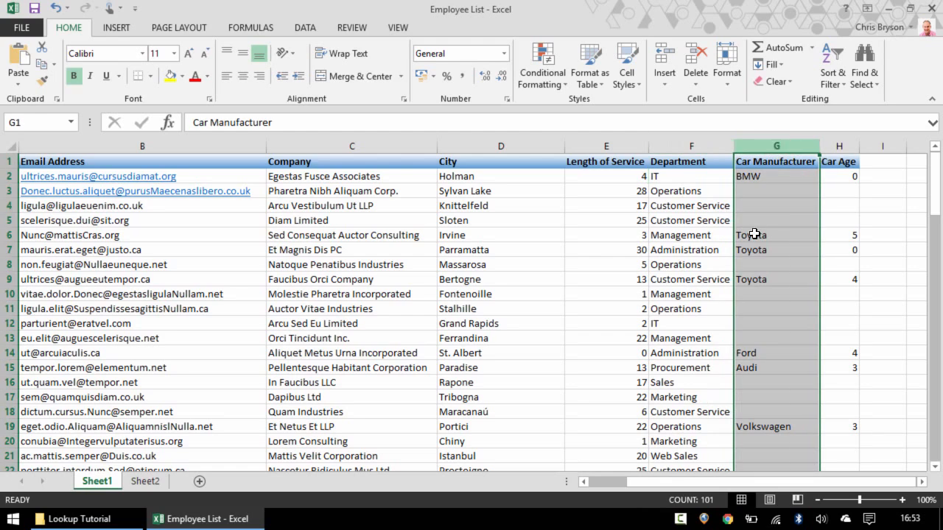
right_click(767, 145)
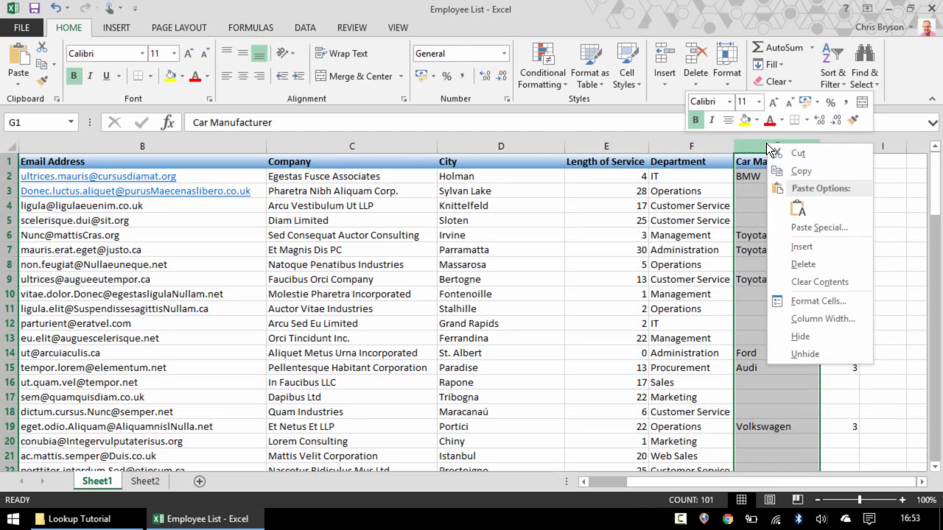
click(806, 174)
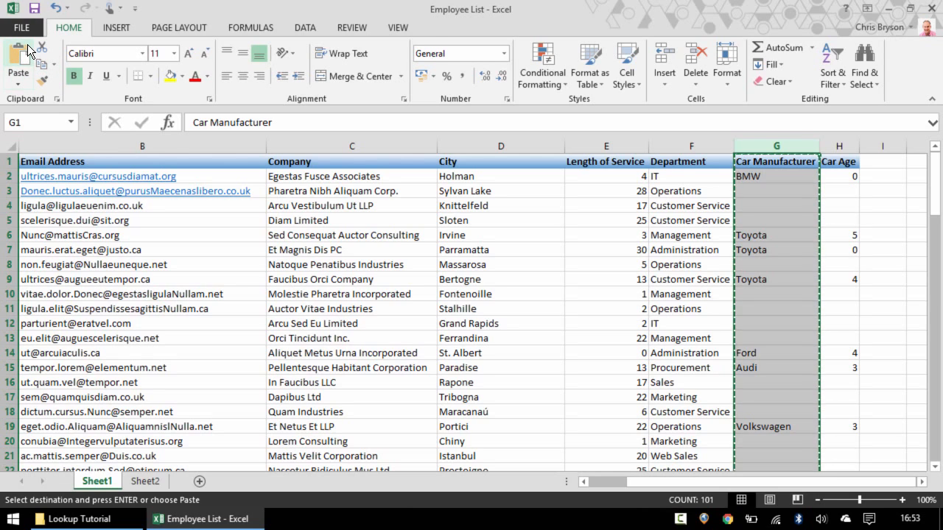
click(21, 83)
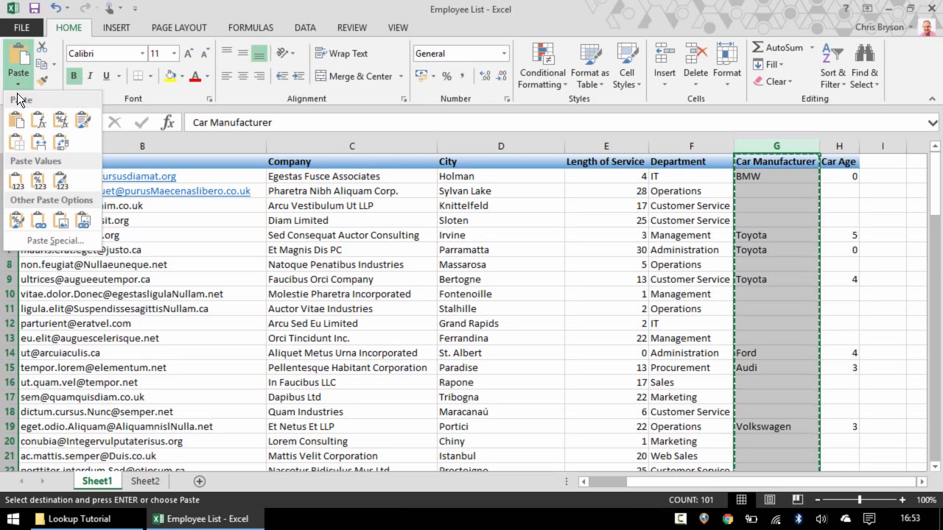
click(15, 183)
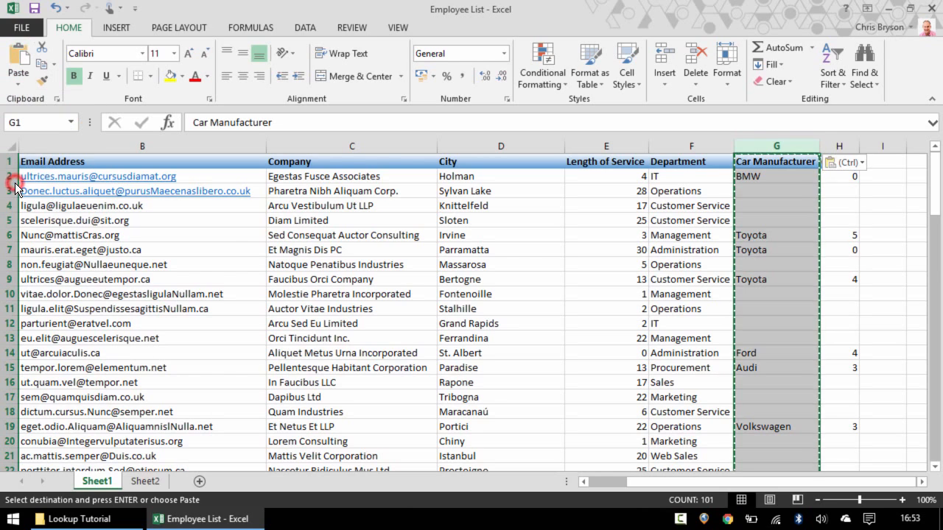
click(659, 222)
key(Escape)
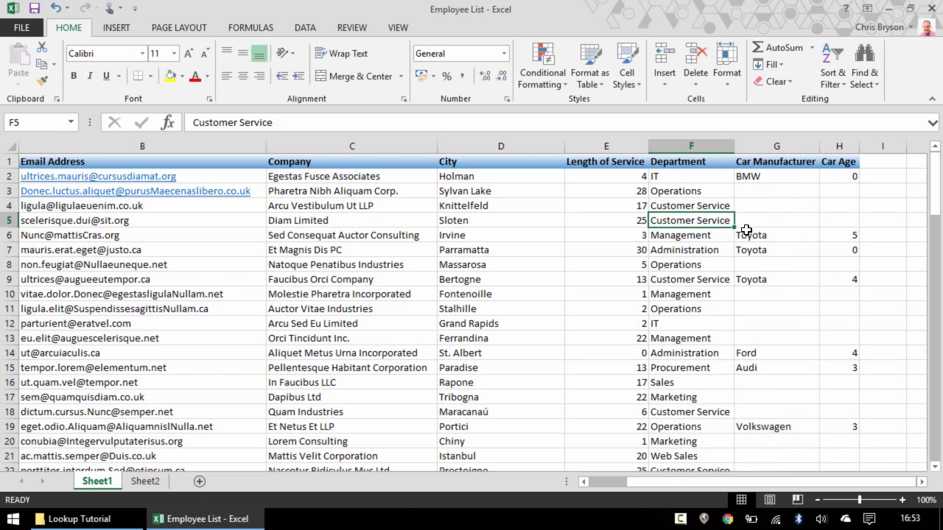
Step: Inspect the contents of G2, G6 and G8 in the Car Manufacturer column and compare them with the Car Age cell H2
click(769, 174)
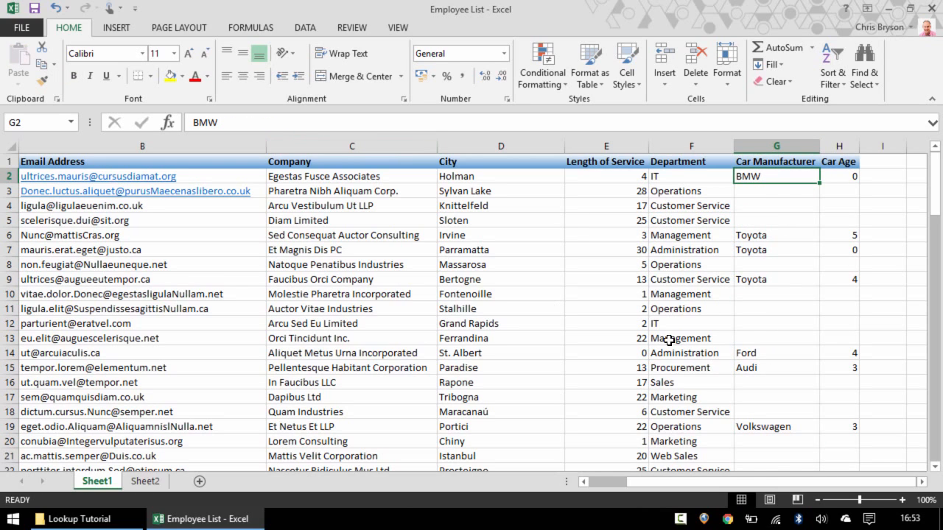
click(766, 240)
click(771, 263)
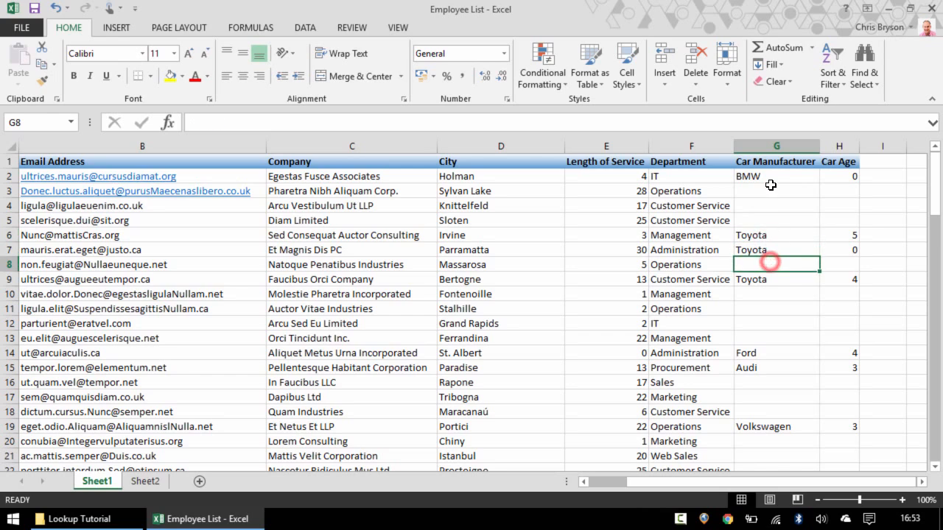
click(769, 173)
click(845, 177)
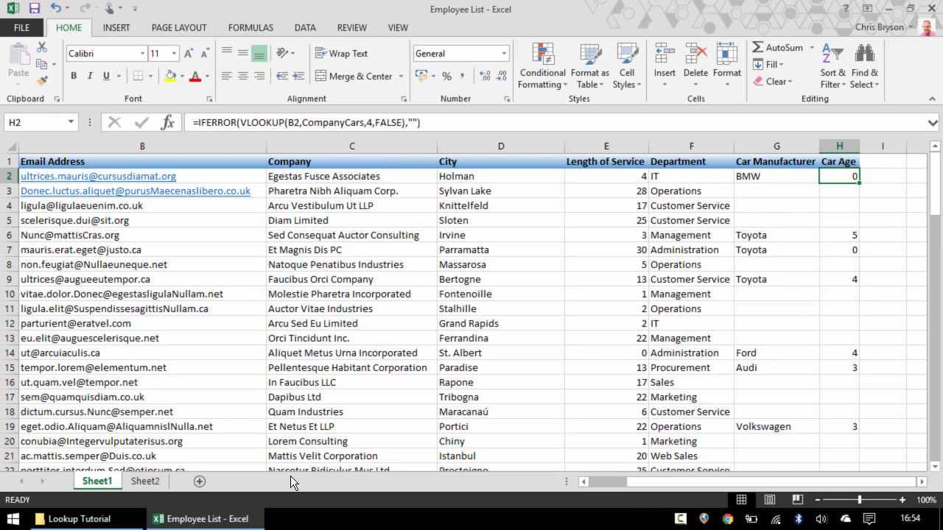
Step: In row 53 of Sheet2, set the car age to 2 and the car manufacturer to Ford, and compare G2 and H2 on Sheet1
click(145, 481)
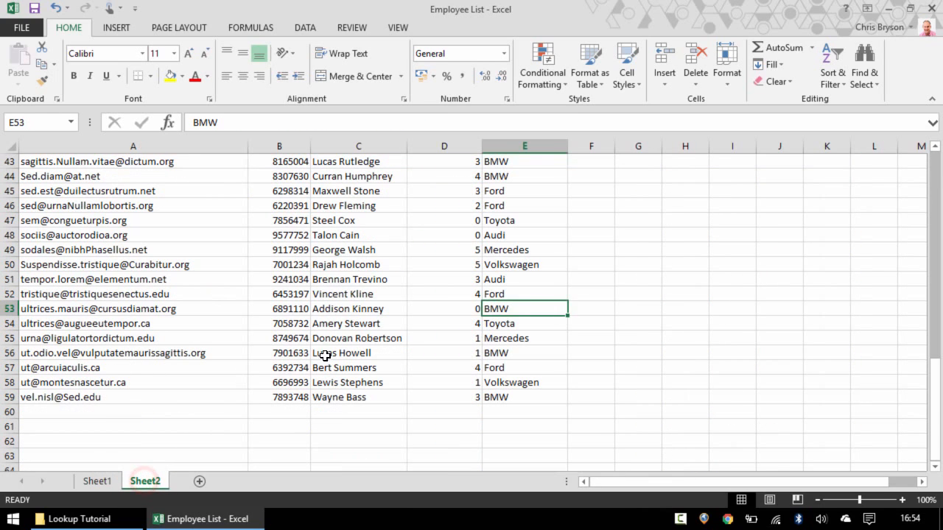
click(462, 313)
text(2)
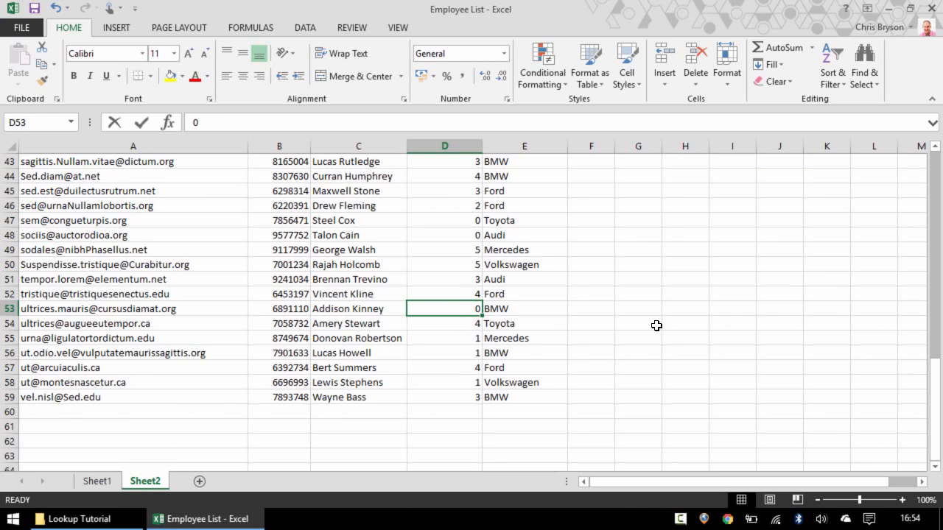
key(Return)
click(530, 310)
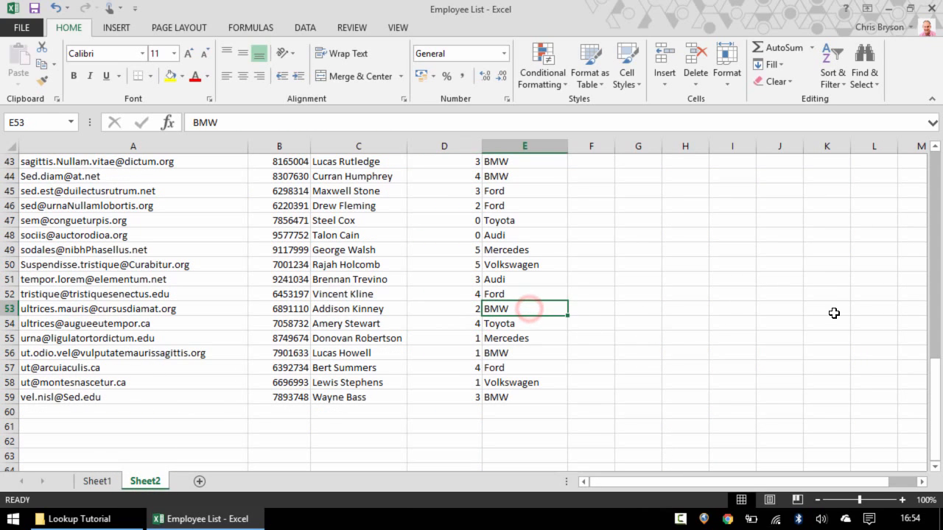
text(F)
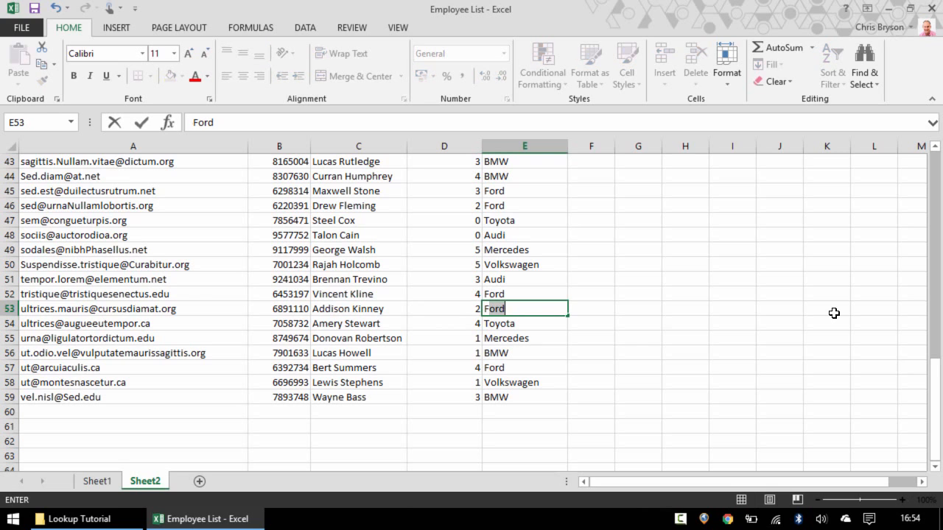
text(ord)
key(Return)
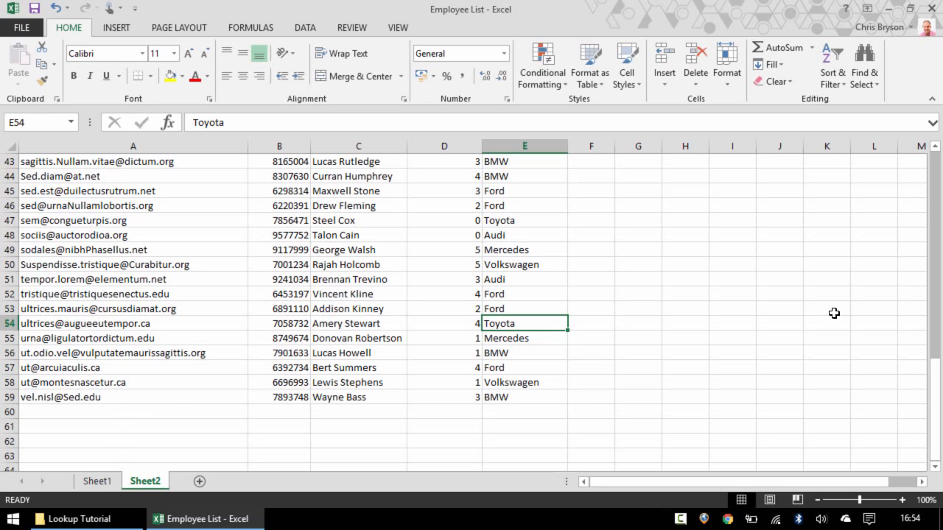
click(110, 483)
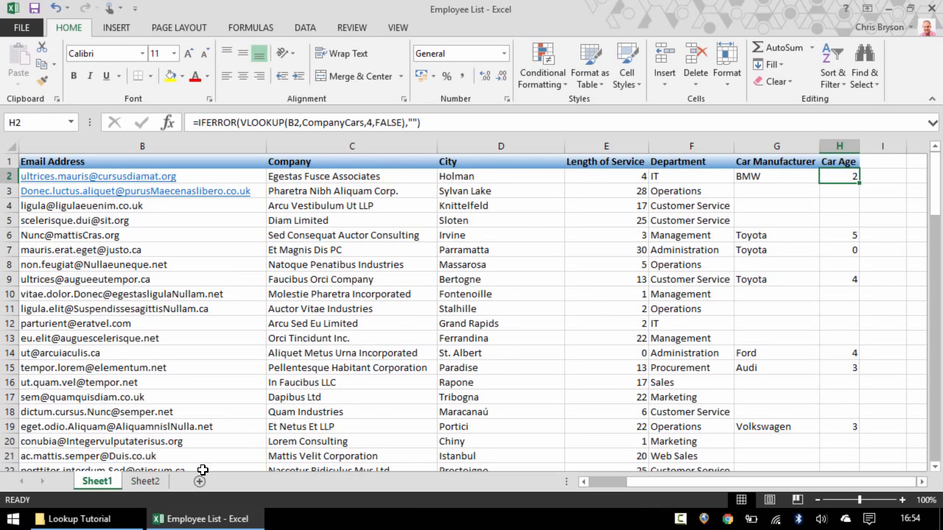
Step: Undo the last car manufacturer and car age edits in row 53 of Sheet2, and return to Sheet1
click(145, 481)
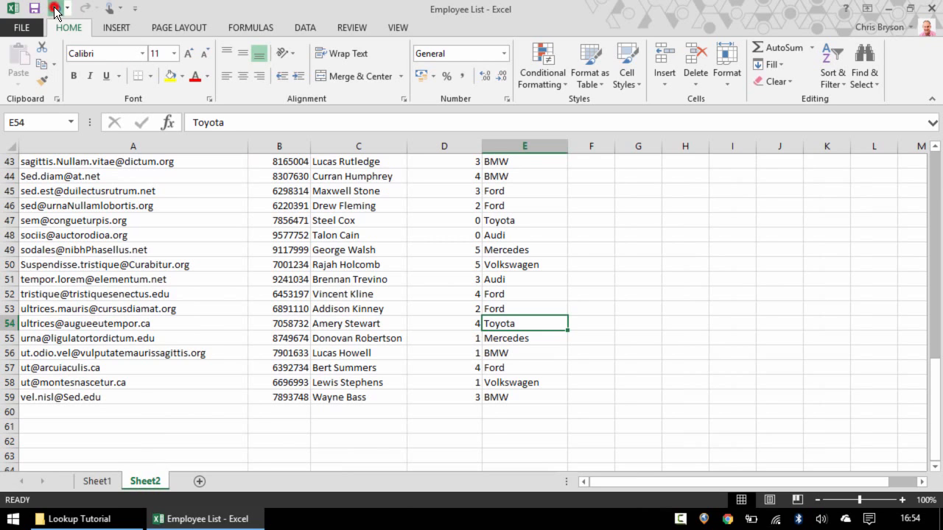
click(55, 10)
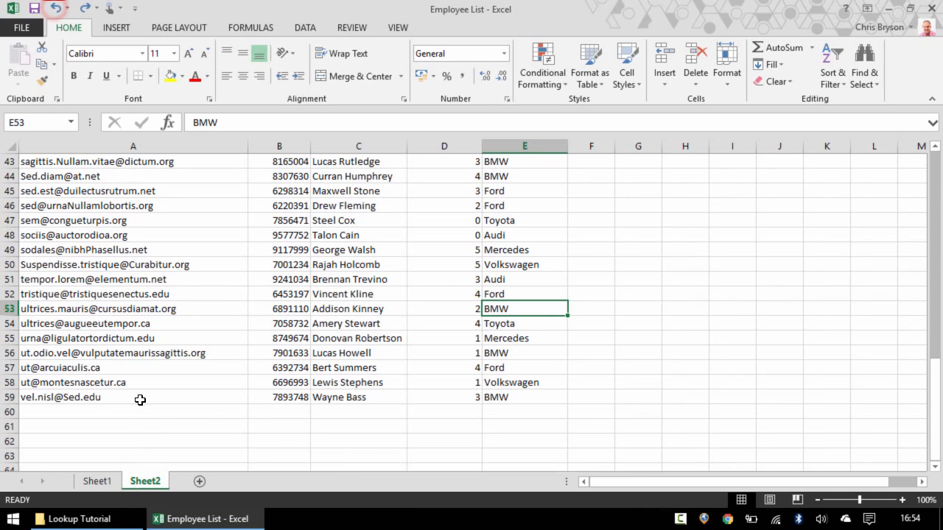
click(57, 6)
click(96, 482)
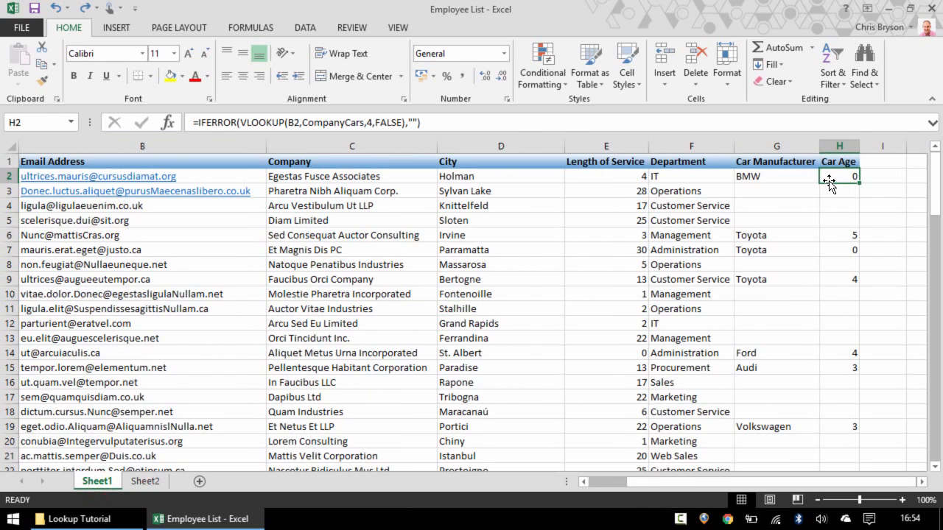
Step: Replace the formulas in the Car Age column H with static values by copying the column and pasting values over itself
click(838, 150)
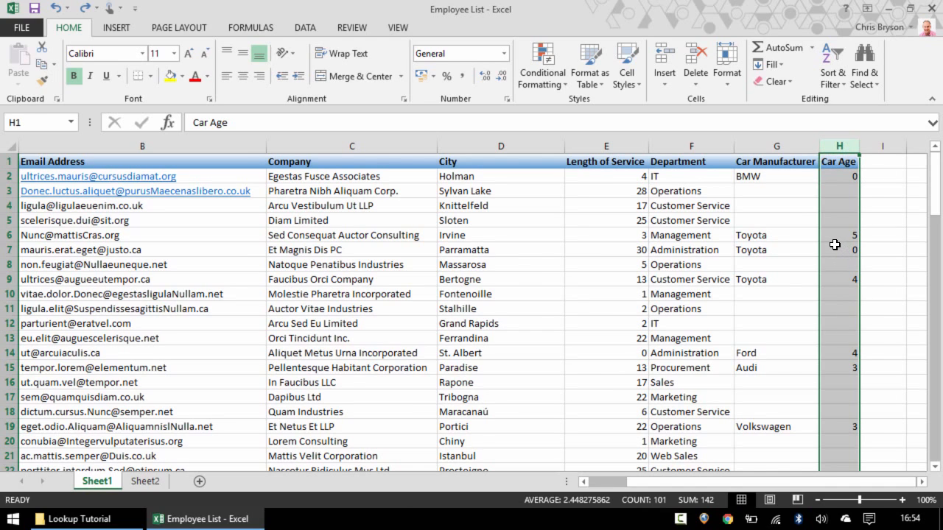
key(ctrl+c)
click(21, 76)
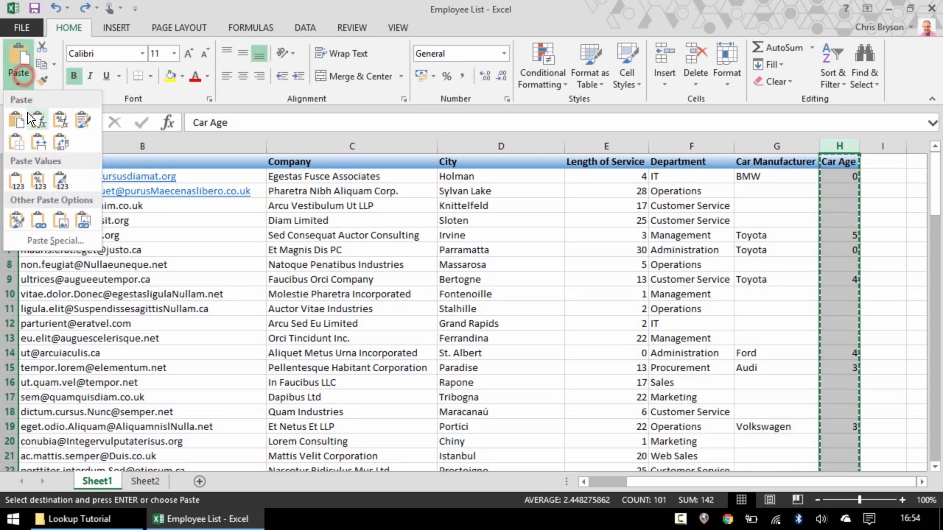
click(18, 180)
click(754, 223)
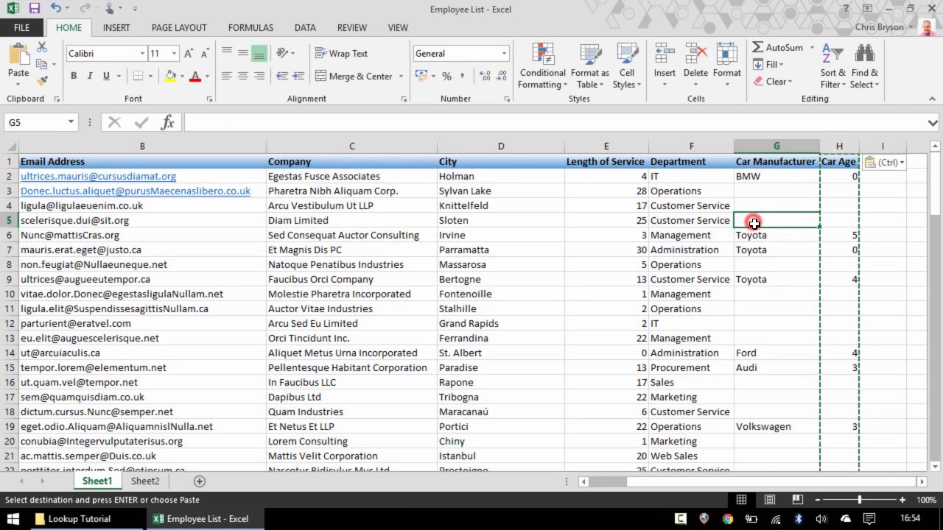
key(Escape)
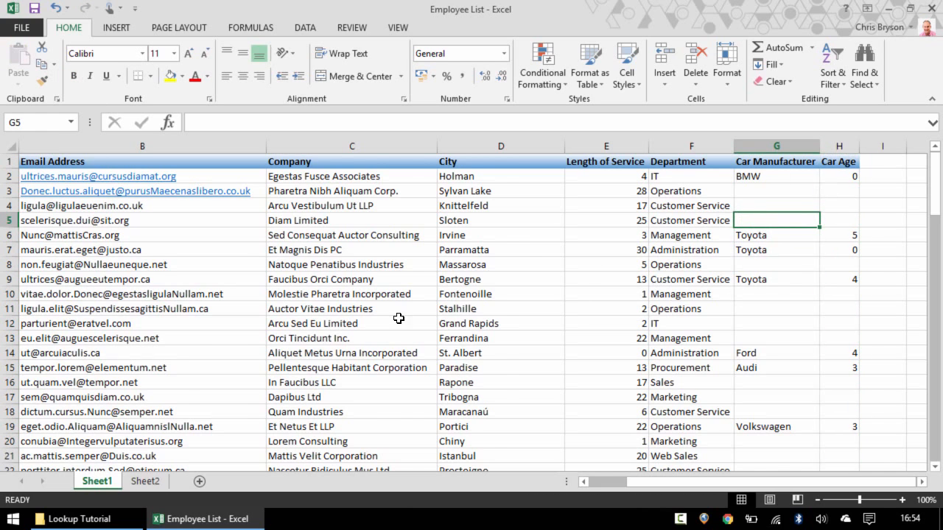
Step: Delete Sheet2 with the source car data from the workbook
click(145, 482)
click(490, 234)
drag(541, 206, 449, 394)
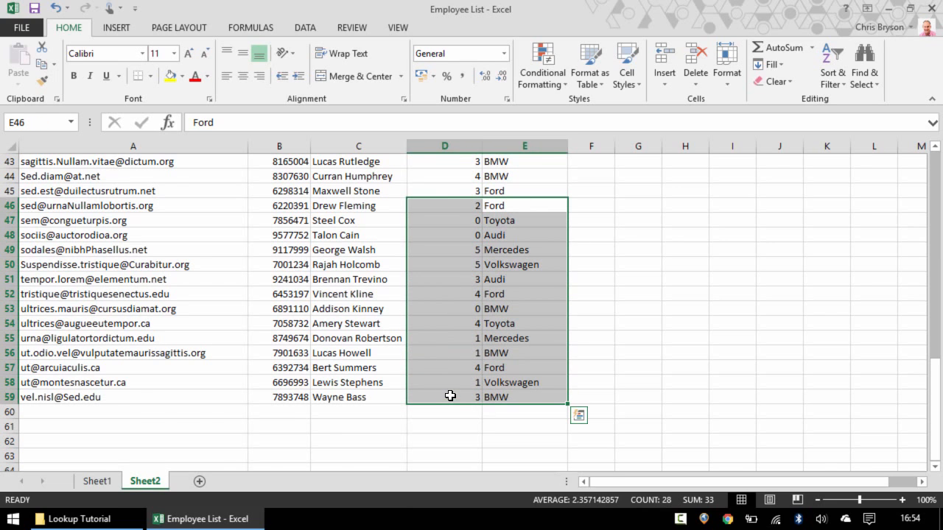
click(96, 481)
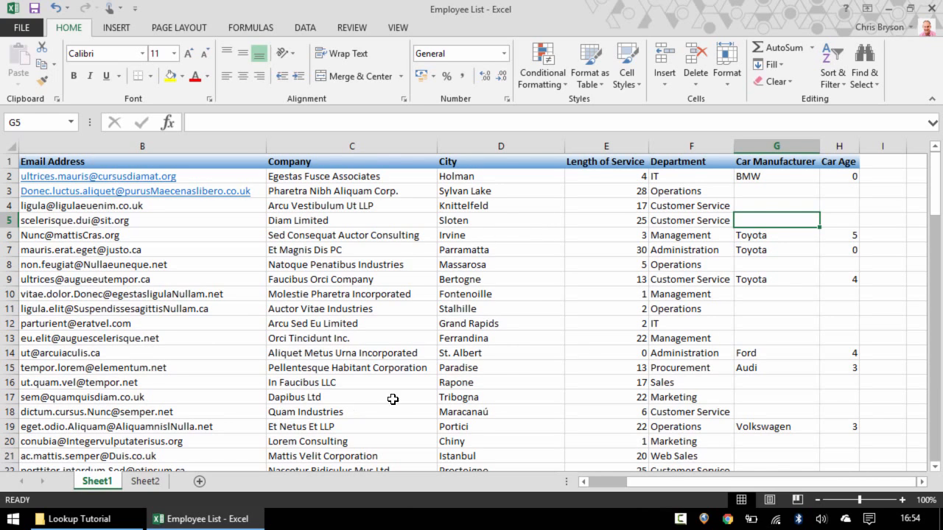
click(156, 481)
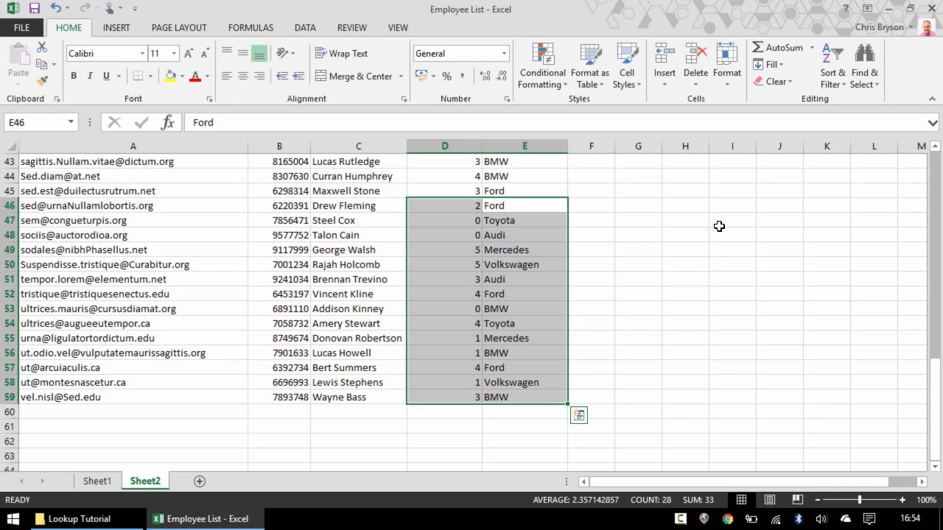
scroll(543, 332, up, 14)
click(524, 201)
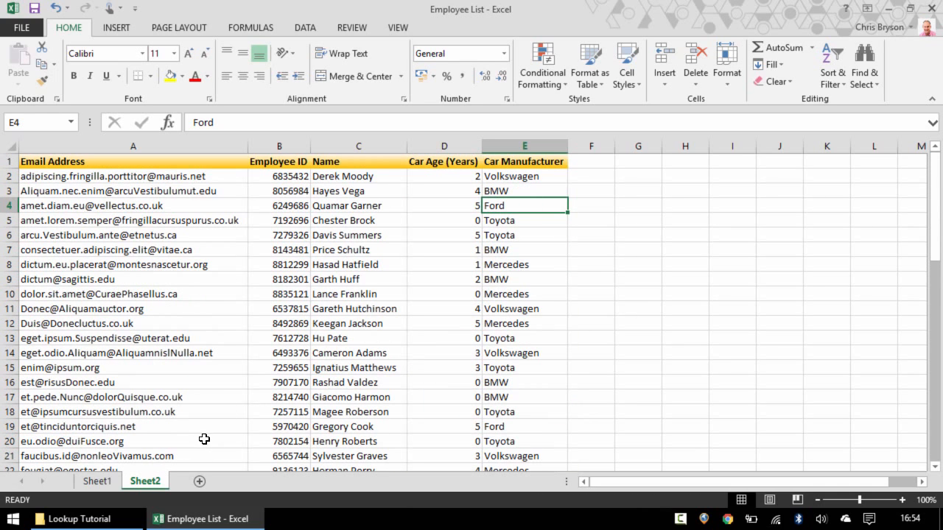
right_click(147, 482)
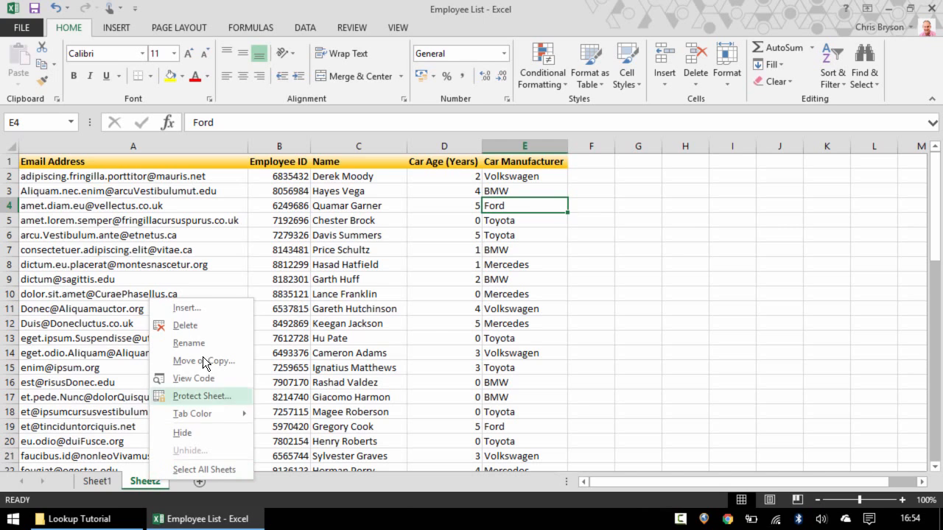
click(210, 325)
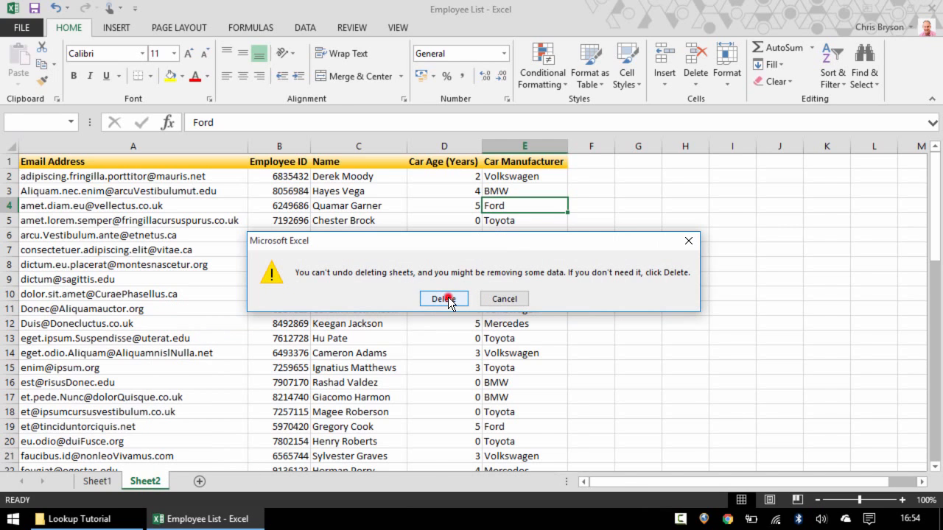
click(449, 300)
Step: Examine the Car Manufacturer and Car Age columns on Sheet1 to check whether their static values survive without the source sheet
click(311, 292)
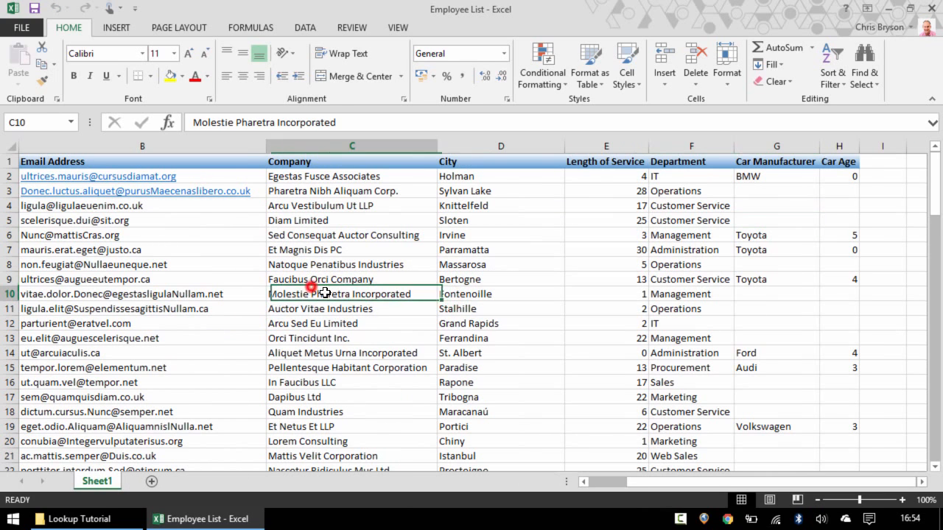
click(750, 177)
click(770, 248)
click(828, 235)
click(809, 254)
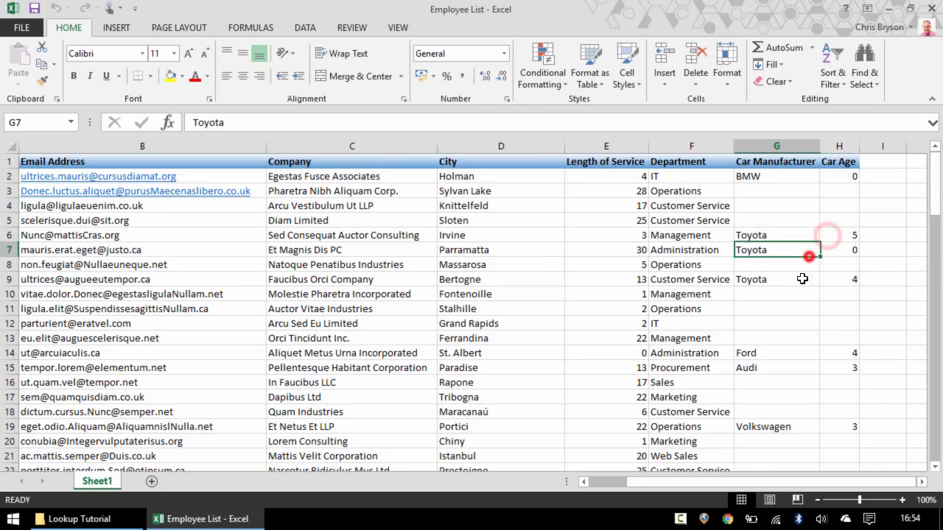
scroll(803, 278, down, 6)
click(788, 381)
scroll(771, 397, down, 3)
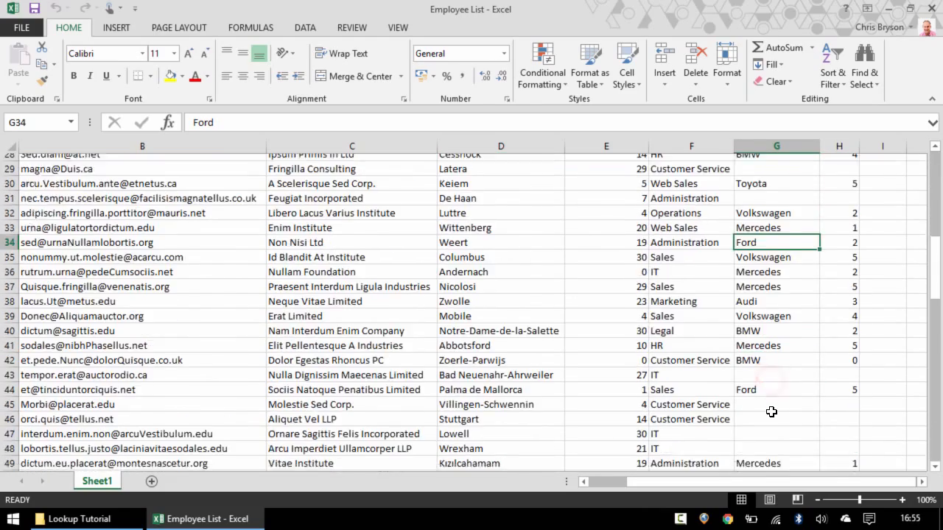
scroll(772, 412, down, 5)
scroll(762, 432, up, 14)
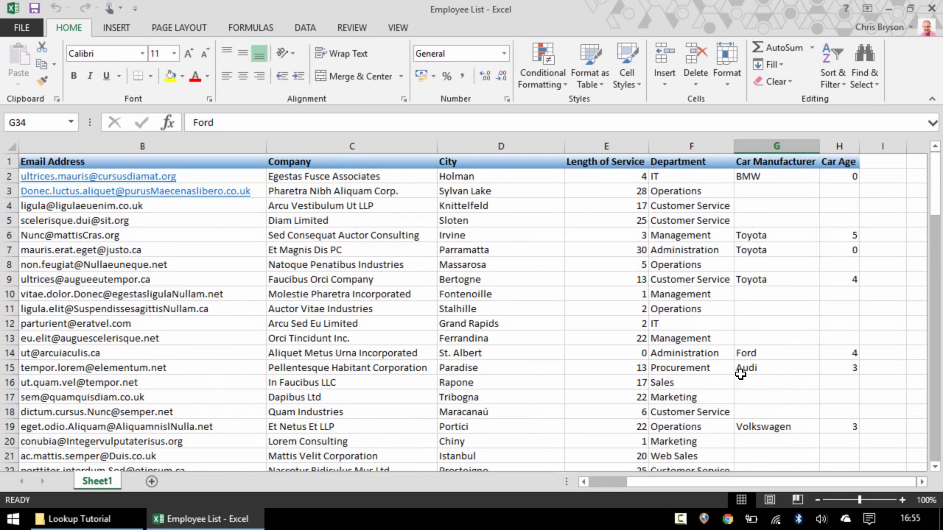
click(610, 232)
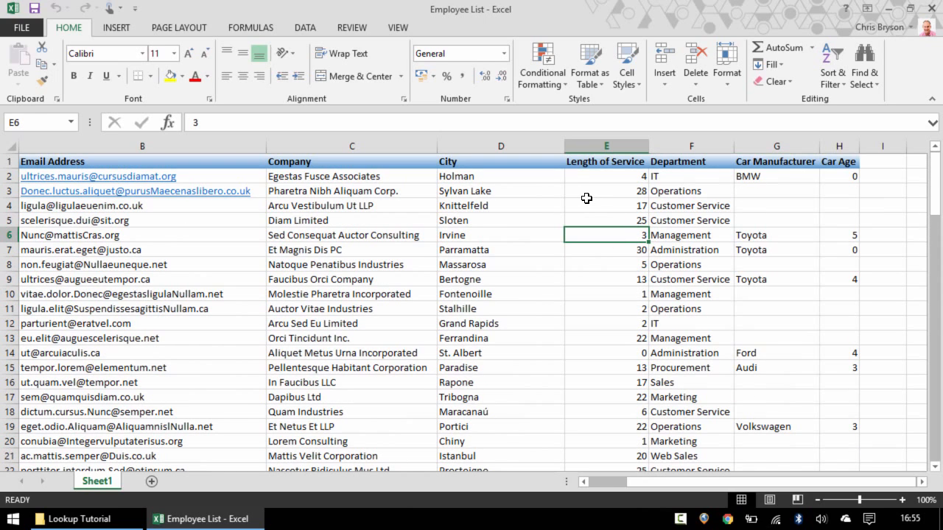